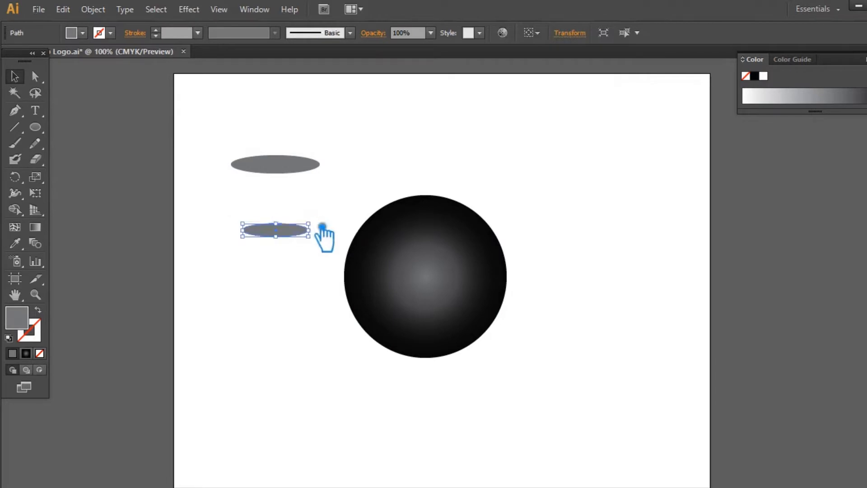
Draw a closed cup body with curved sides connecting the ends of the upper and lower ellipses using the Pen tool
click(276, 234)
click(174, 208)
click(16, 111)
click(243, 230)
drag(231, 164, 242, 146)
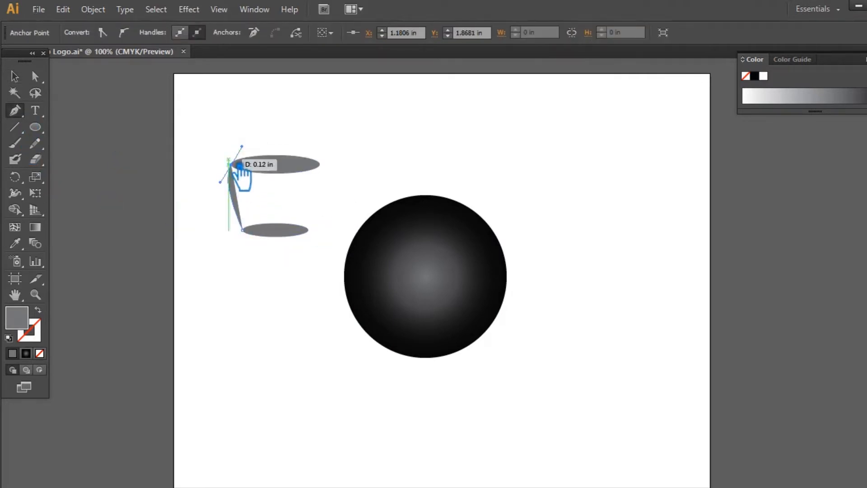
click(321, 164)
drag(308, 230, 293, 263)
click(243, 231)
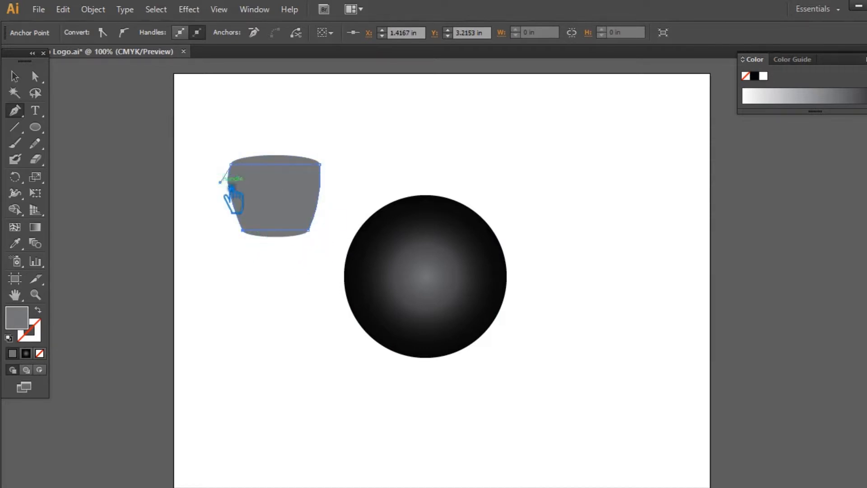
Nudge the cup body's lower-left corner inward to make the sides more symmetrical
key(Right)
key(Right)
key(Right)
key(Right)
key(Right)
key(Right)
key(Right)
key(Right)
click(319, 273)
Give the base ellipse a slightly darker grey fill and make it narrower
key(v)
click(286, 236)
double_click(21, 313)
click(601, 114)
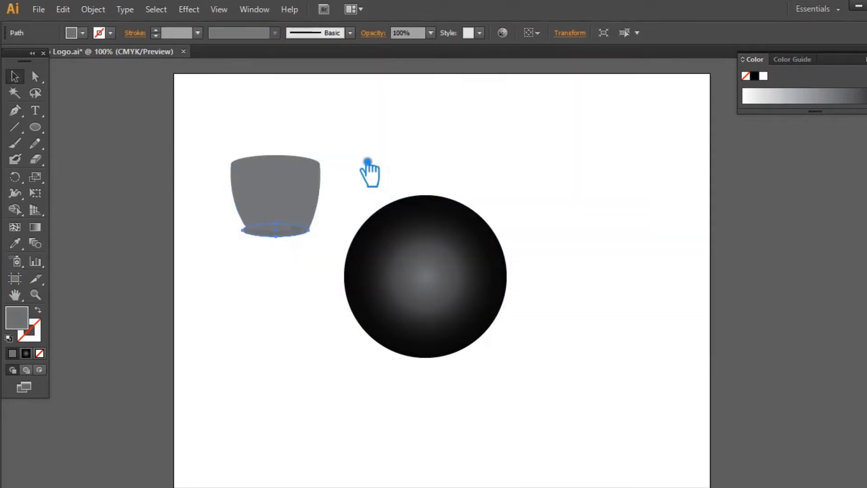
drag(309, 231, 299, 229)
click(303, 229)
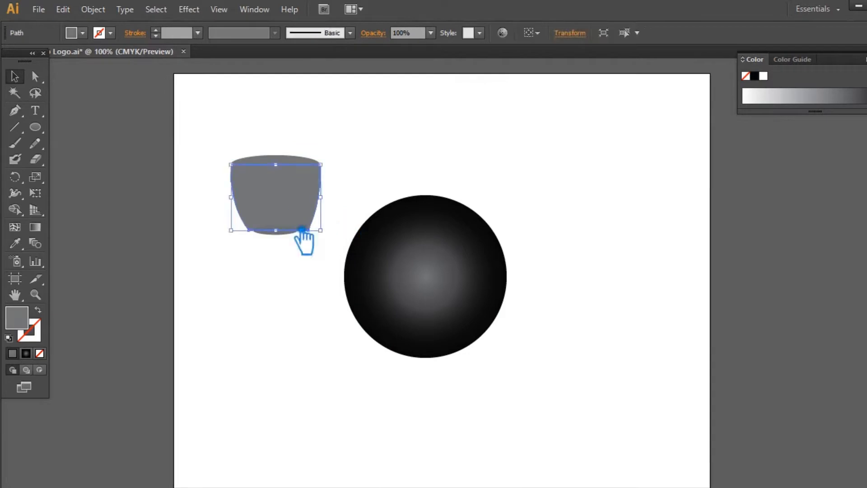
Move the cup body's lower-right corner inward to the base ellipse's edge and adjust the curve of the right side
key(a)
click(309, 229)
key(Left)
key(Left)
key(Left)
key(Left)
key(Left)
key(Left)
key(Left)
key(Left)
key(Left)
key(Left)
key(Left)
key(Left)
key(Left)
key(Left)
key(Left)
key(Left)
drag(312, 198, 335, 209)
Move the cup body's lower-left corner inward to meet the narrowed base ellipse
click(249, 230)
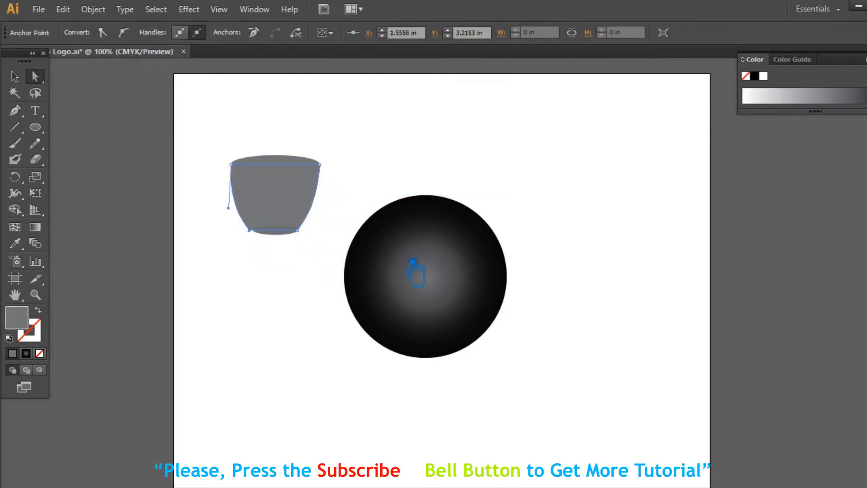
click(240, 229)
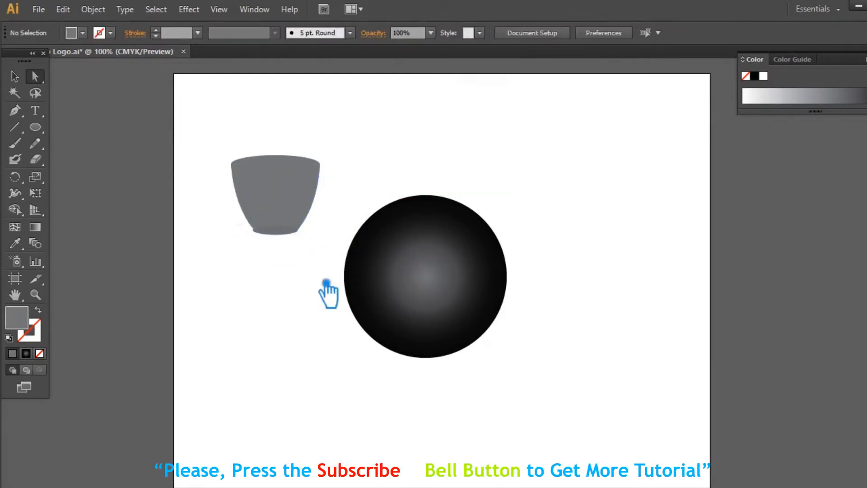
click(253, 229)
Center-align the cup parts horizontally and nudge the base ellipse slightly upward
key(v)
drag(324, 253, 231, 130)
click(576, 33)
click(335, 212)
click(293, 232)
key(Up)
click(300, 284)
Swap the cup body's fill and stroke so that it has a grey outline and no fill
drag(316, 260, 241, 149)
click(601, 200)
click(295, 201)
click(39, 310)
click(371, 135)
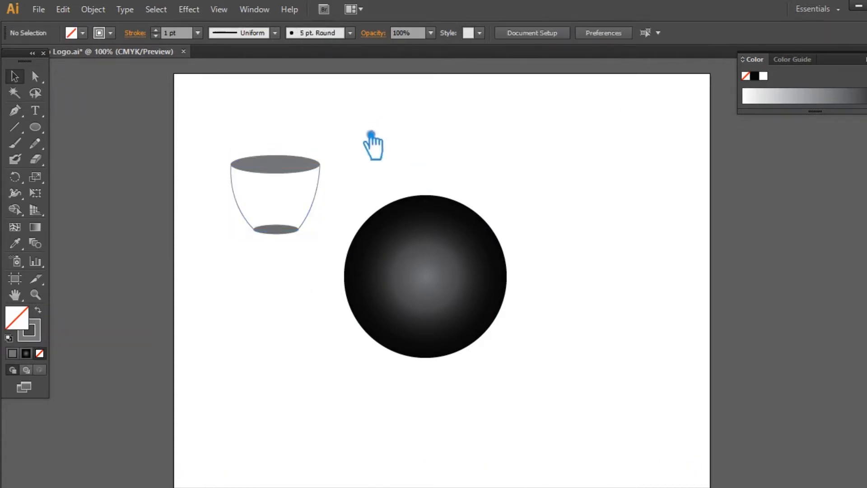
Set the cup body's outline to 4 pt with a tapered width profile and save the file
click(317, 203)
click(240, 33)
click(248, 129)
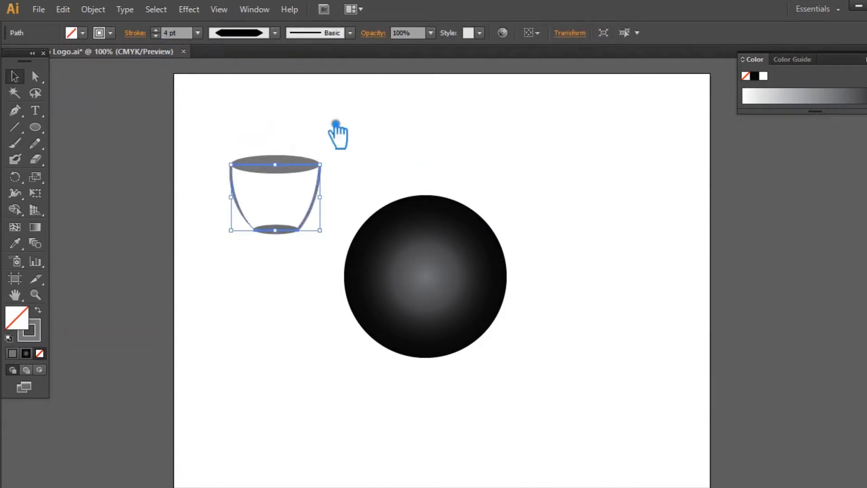
click(347, 134)
key(ctrl+s)
Nudge the cup outline's two upper corners and its lower-right corner inward to fit within the rim and base ellipses
key(ctrl+equal)
key(ctrl+equal)
drag(245, 151, 467, 288)
key(a)
click(403, 185)
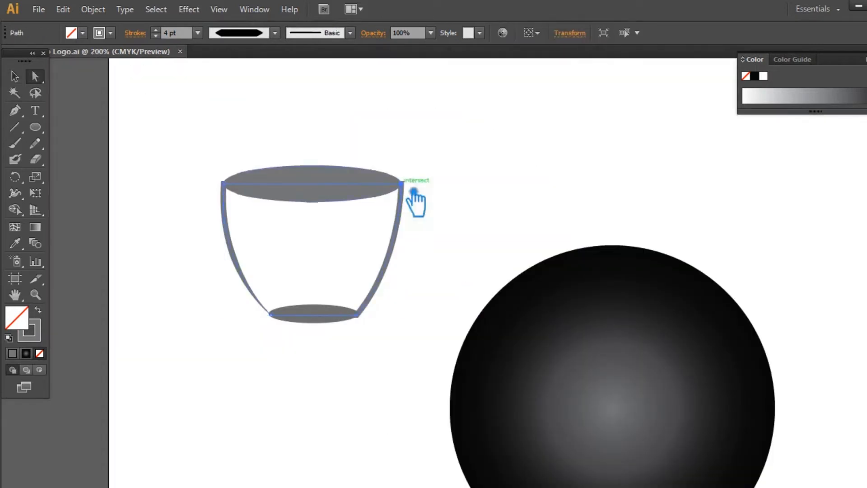
key(Left)
key(Left)
key(Left)
click(223, 185)
key(Right)
key(Right)
key(Right)
click(357, 316)
key(Left)
click(439, 271)
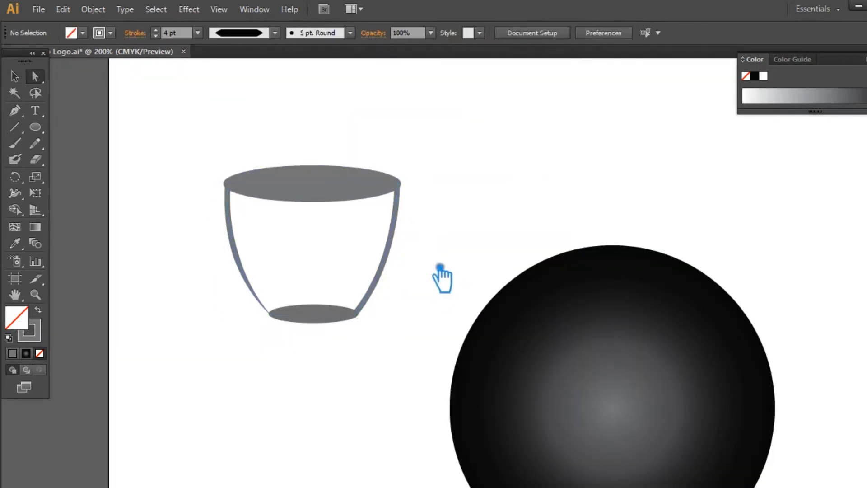
Draw a curved handle from the cup's lower right wall up to just below the rim with the Pen tool
click(15, 110)
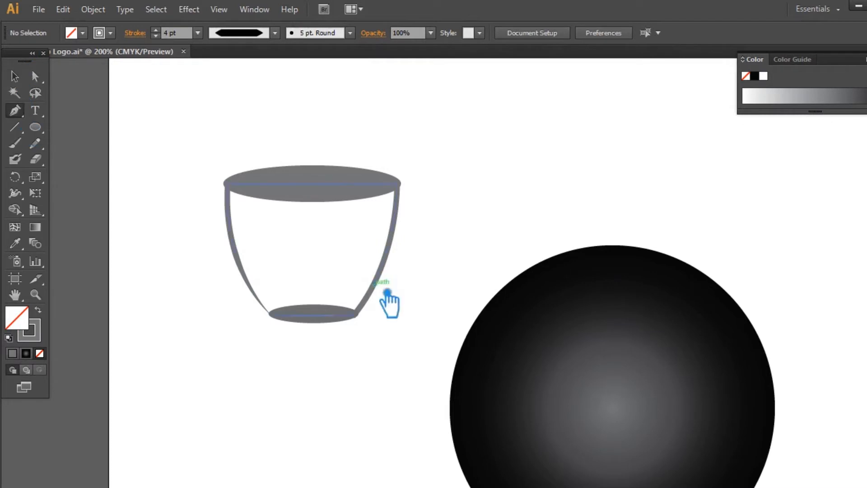
click(368, 294)
drag(421, 266, 445, 245)
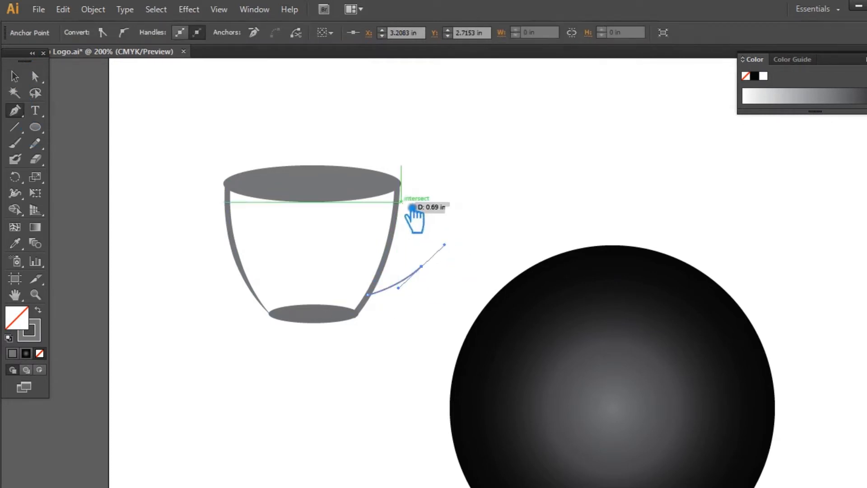
drag(397, 201, 361, 219)
click(396, 201)
click(18, 76)
Nudge the handle's lower bend slightly toward the cup to refine its curve
click(446, 248)
click(433, 244)
key(a)
click(422, 266)
key(Left)
key(Left)
click(454, 274)
Increase the handle's stroke weight to make it thicker than the cup wall
key(v)
click(431, 244)
double_click(156, 29)
double_click(156, 30)
double_click(156, 29)
click(497, 176)
Shift the handle's lower end slightly inward to join it to the cup wall
click(388, 296)
click(407, 354)
key(ctrl+plus)
key(ctrl+plus)
key(a)
drag(329, 316, 312, 313)
key(Left)
key(Left)
key(v)
Expand the strokes of the cup outline and the handle into filled shapes
drag(306, 174, 431, 267)
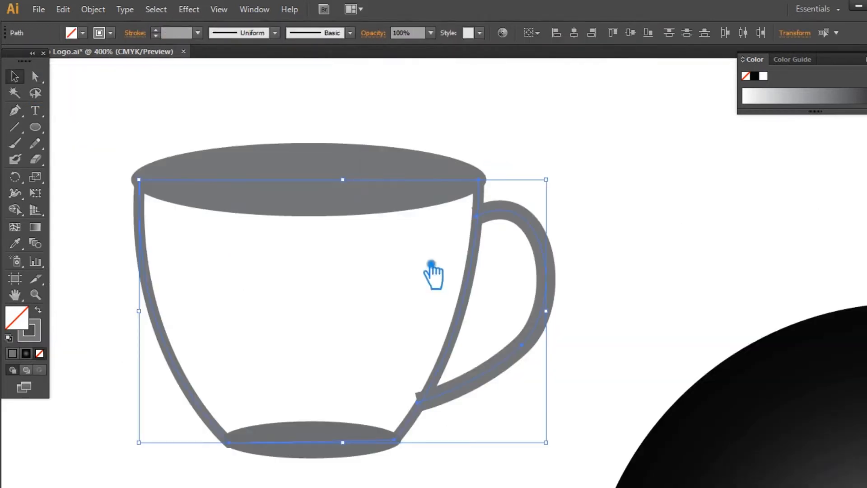
click(99, 10)
click(116, 153)
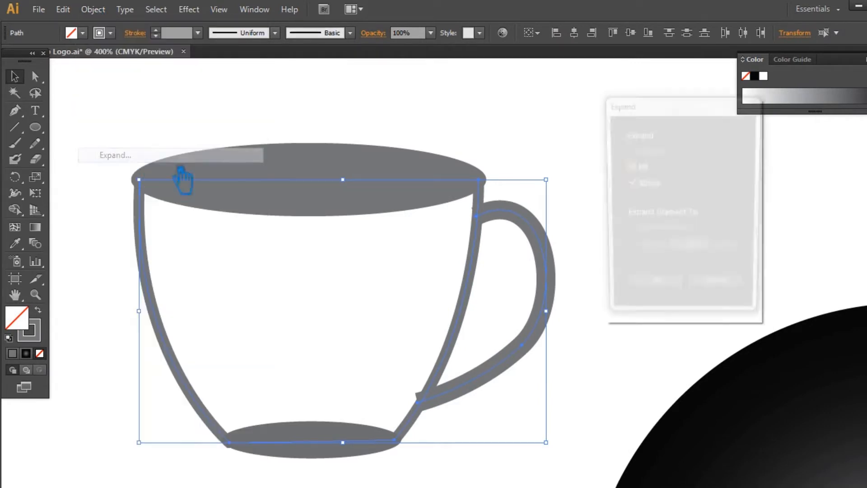
click(653, 291)
click(605, 431)
Divide all the overlapping cup shapes with Pathfinder and ungroup the resulting pieces
drag(574, 465, 170, 109)
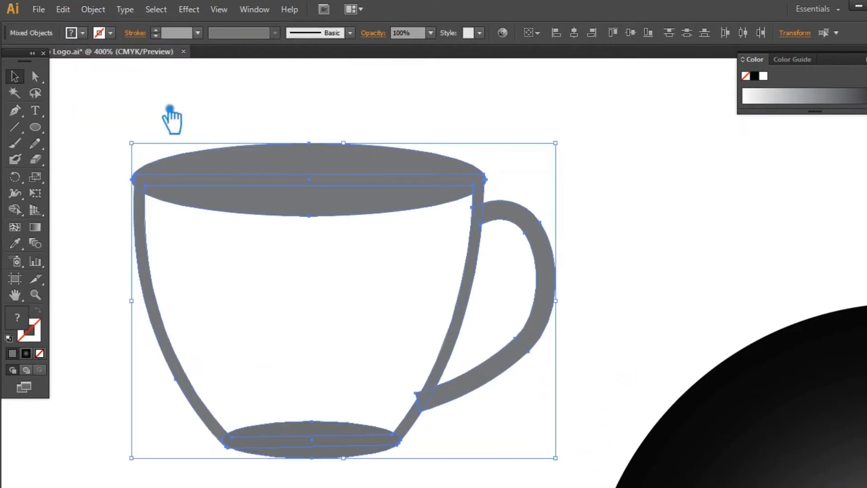
key(ctrl+shift+F9)
click(756, 398)
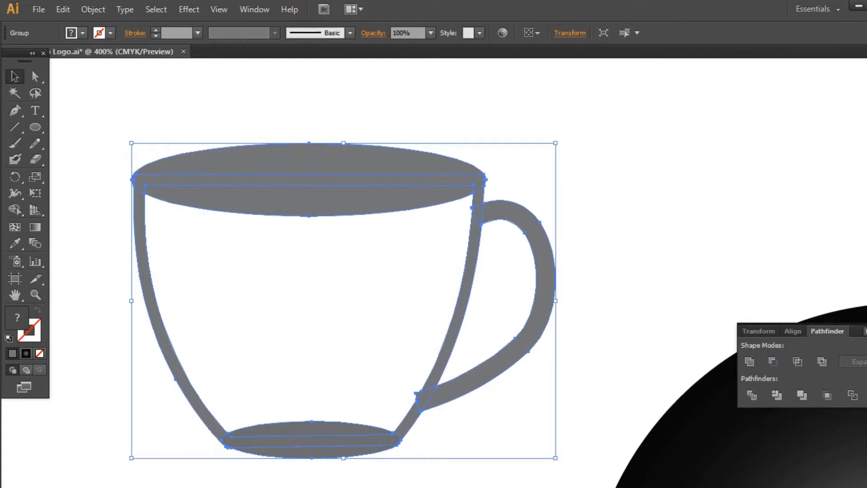
click(680, 256)
click(495, 218)
right_click(495, 219)
click(538, 294)
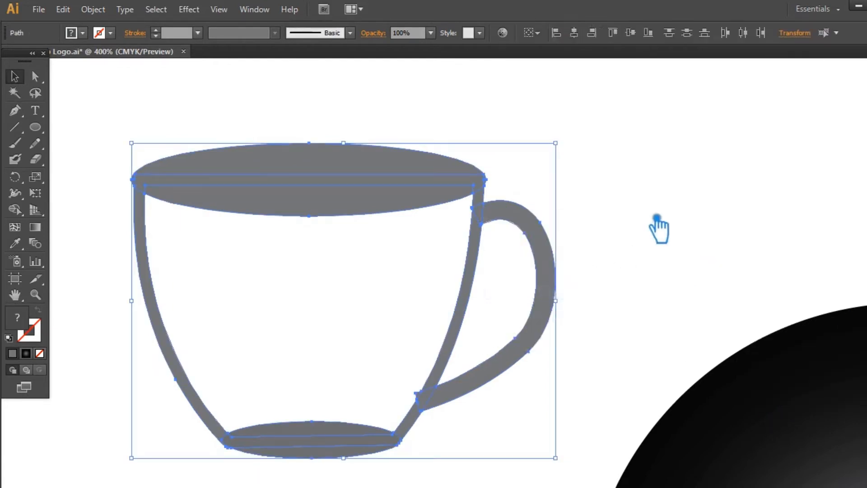
click(658, 228)
Delete the small handle stub protruding inside the cup at the lower joint
click(420, 398)
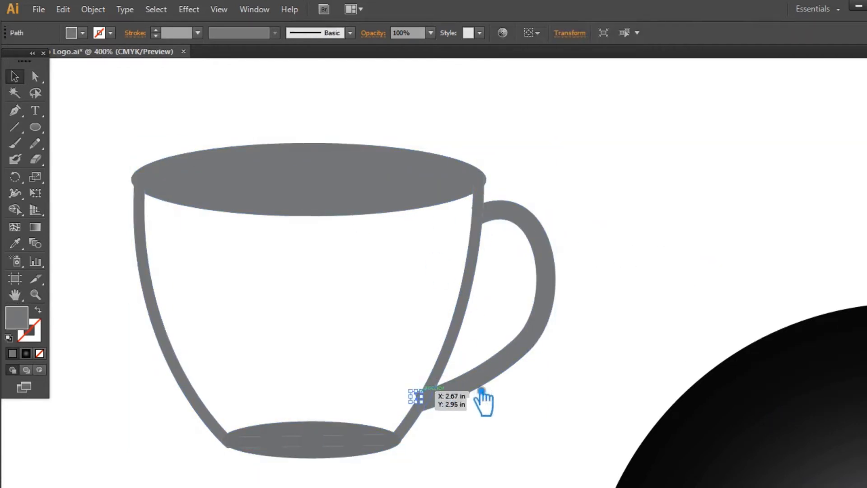
click(594, 205)
click(430, 401)
key(Delete)
key(ctrl+z)
click(382, 391)
click(421, 395)
key(Delete)
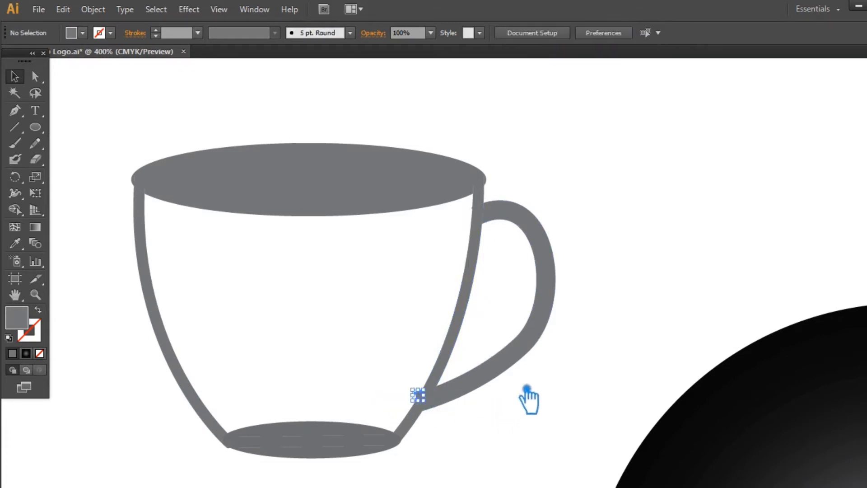
click(485, 218)
key(Delete)
key(ctrl+z)
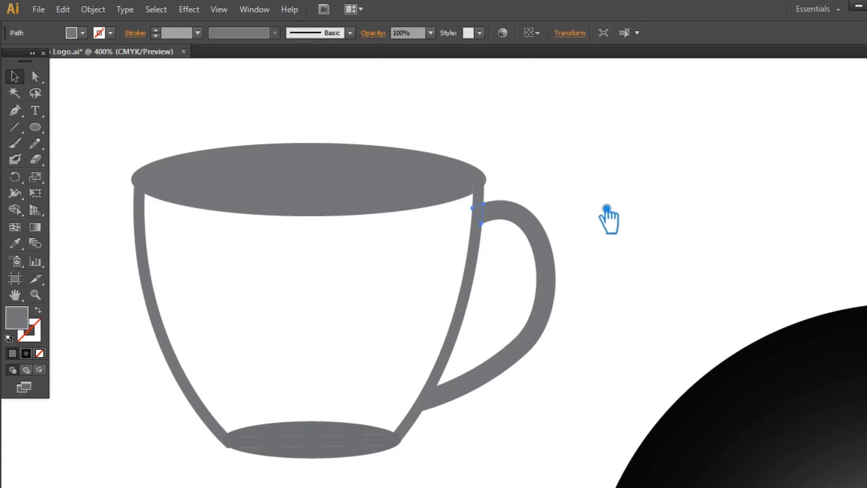
Delete the handle's leftover tip protruding inside the cup wall at the upper joint
drag(449, 158, 540, 281)
drag(414, 209, 495, 317)
key(a)
click(391, 232)
key(Delete)
key(Delete)
key(v)
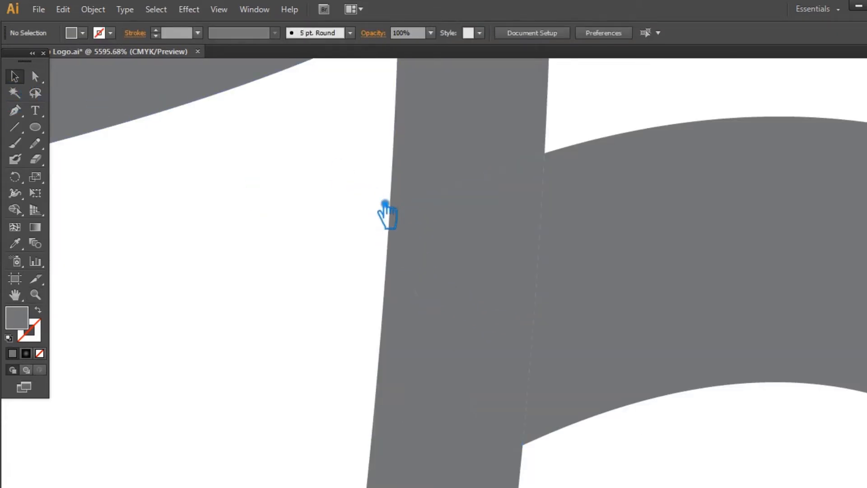
click(393, 220)
click(370, 238)
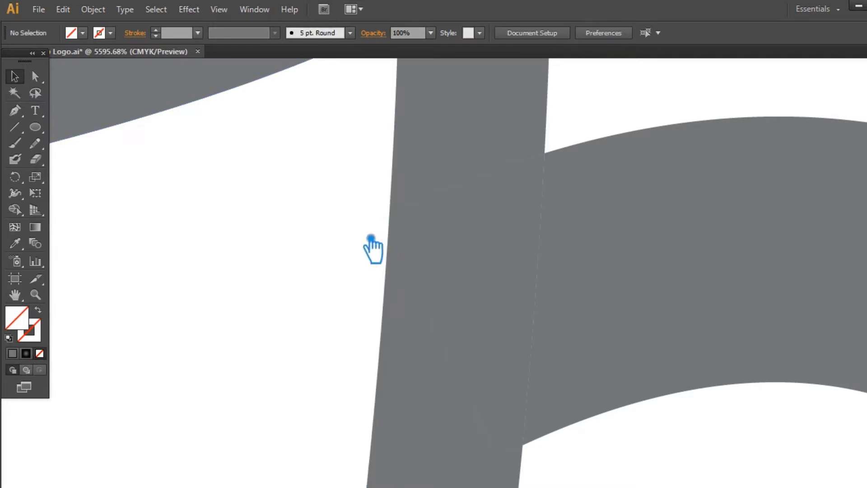
Remove the excess anchor points protruding from the left wall's lower end beside the base ellipse
scroll(371, 238, down, 8)
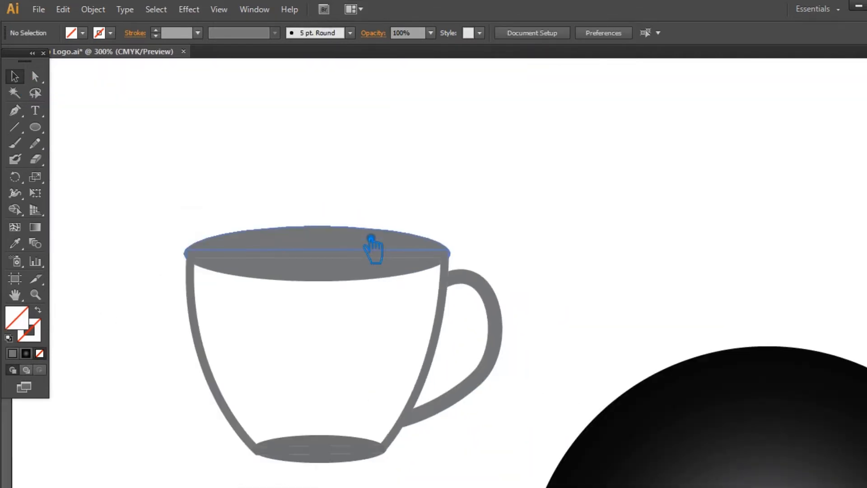
drag(580, 291, 608, 224)
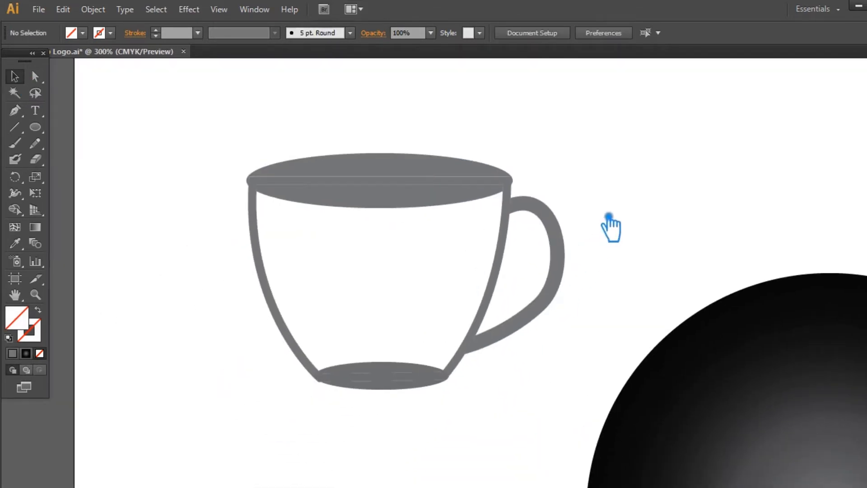
drag(470, 434, 455, 323)
scroll(455, 323, up, 3)
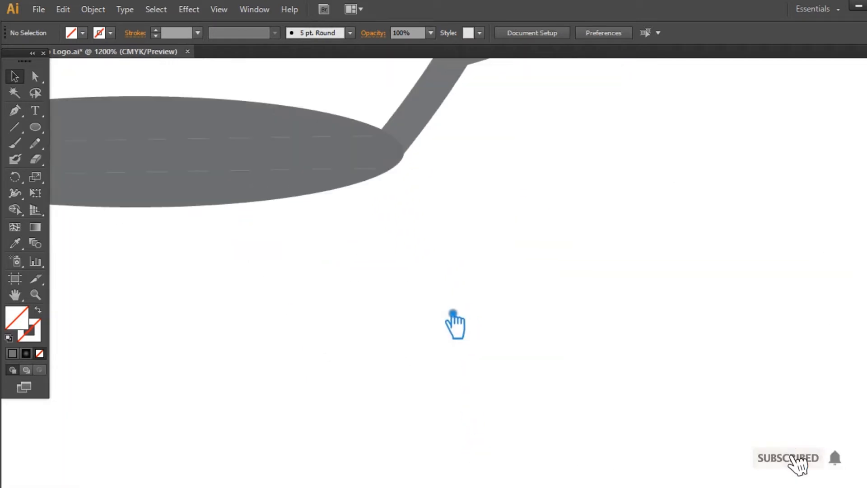
drag(399, 304, 860, 385)
click(346, 268)
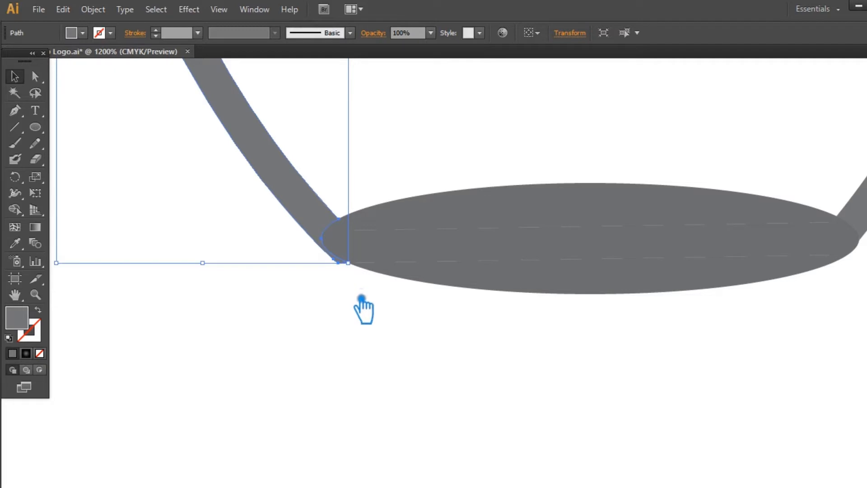
key(a)
key(minus)
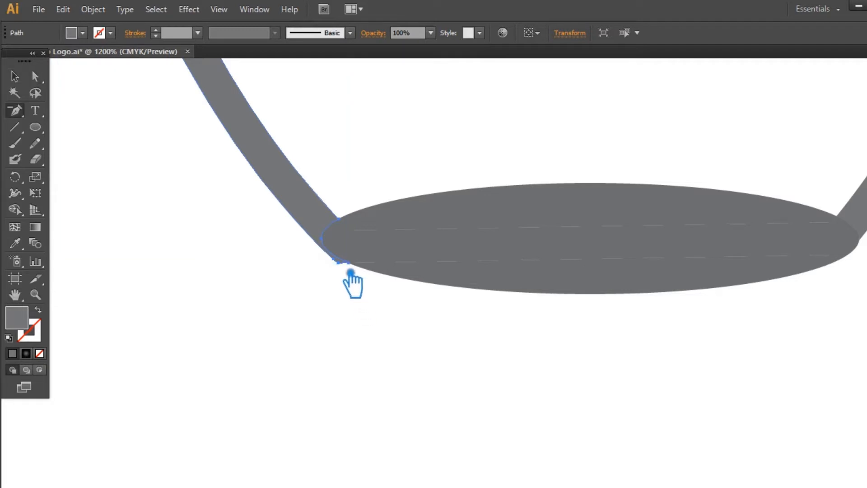
click(347, 265)
click(346, 266)
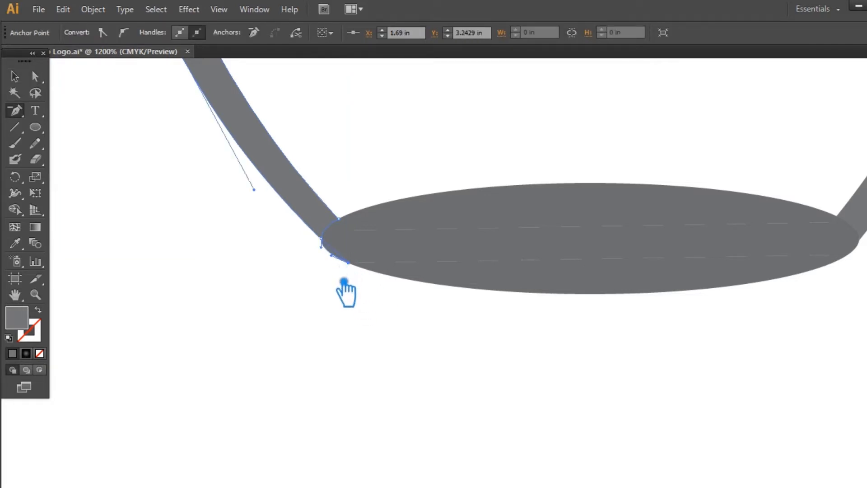
Adjust the curve of the left wall's outer edge so that it flows smoothly into the base ellipse
key(a)
mouse_move(267, 200)
mouse_down()
mouse_move(285, 228)
mouse_move(261, 245)
mouse_up()
click(238, 245)
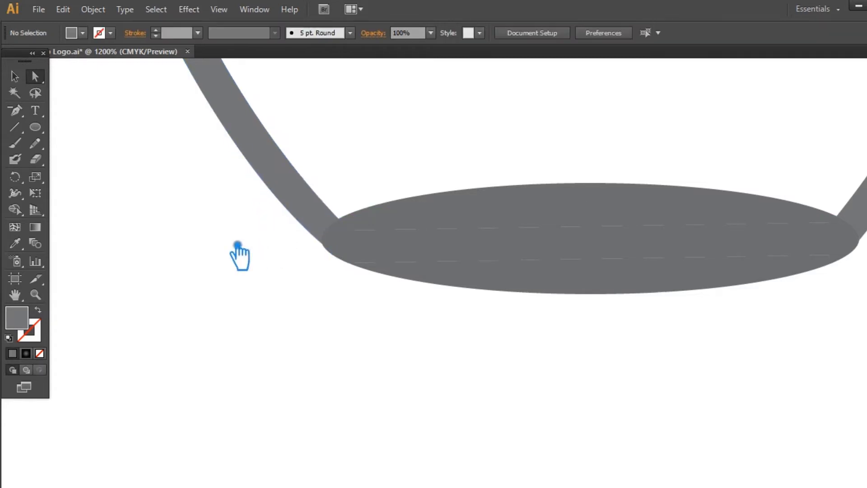
Unite the overlapping shapes of the cup's rim into one ellipse with Pathfinder Unite
key(ctrl+minus)
key(ctrl+minus)
key(ctrl+minus)
key(ctrl+minus)
key(ctrl+minus)
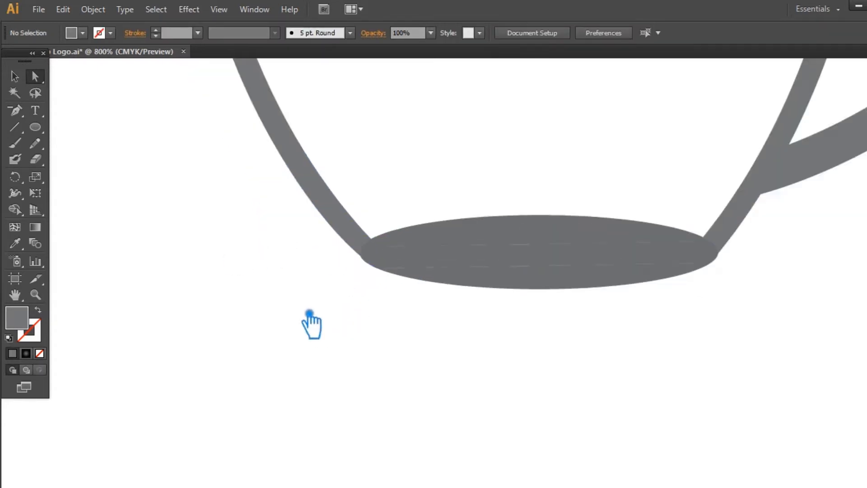
drag(572, 232, 491, 243)
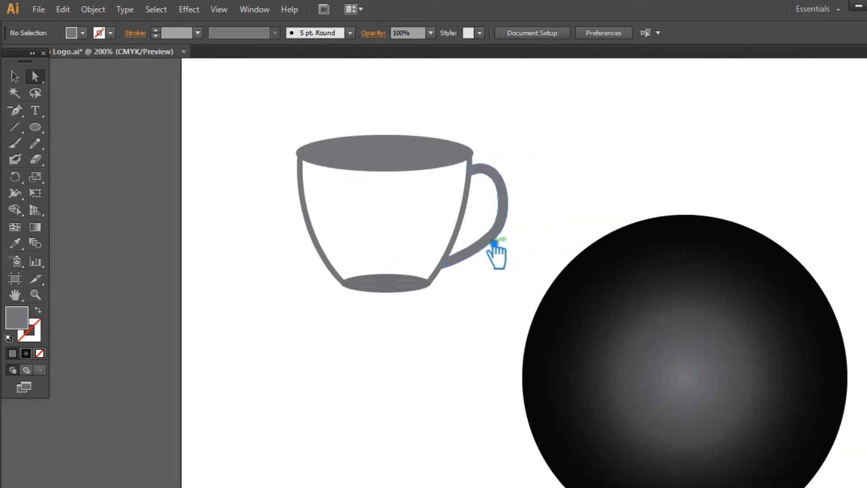
click(371, 169)
drag(342, 109, 429, 187)
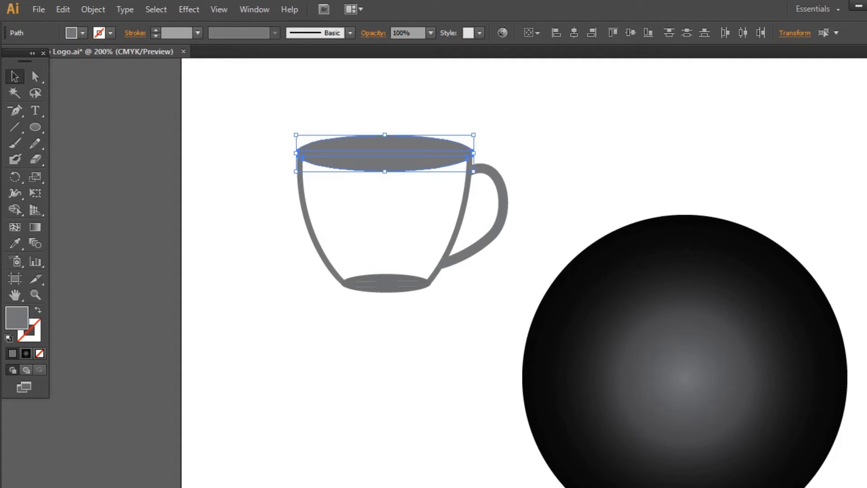
key(ctrl+shift+F9)
click(749, 362)
key(ctrl+shift+F9)
click(606, 157)
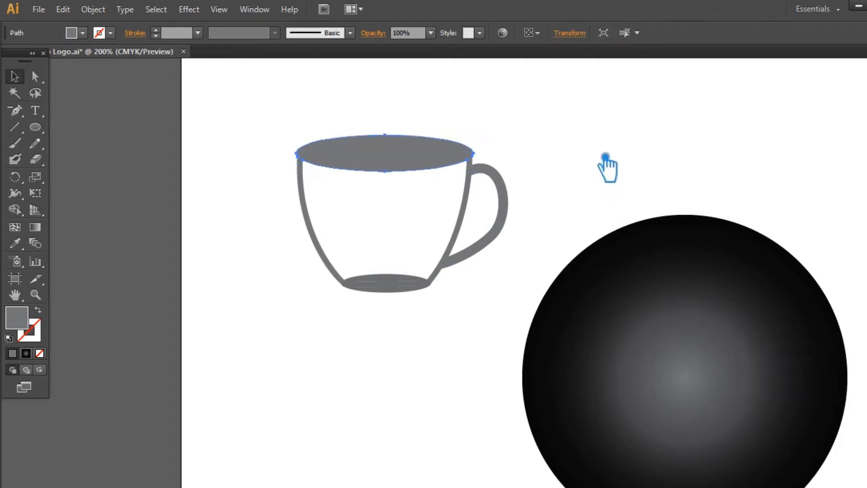
Add a smaller concentric copy of the rim ellipse in front and fill it with the large circle's black radial gradient
key(ctrl+f)
drag(473, 135, 454, 149)
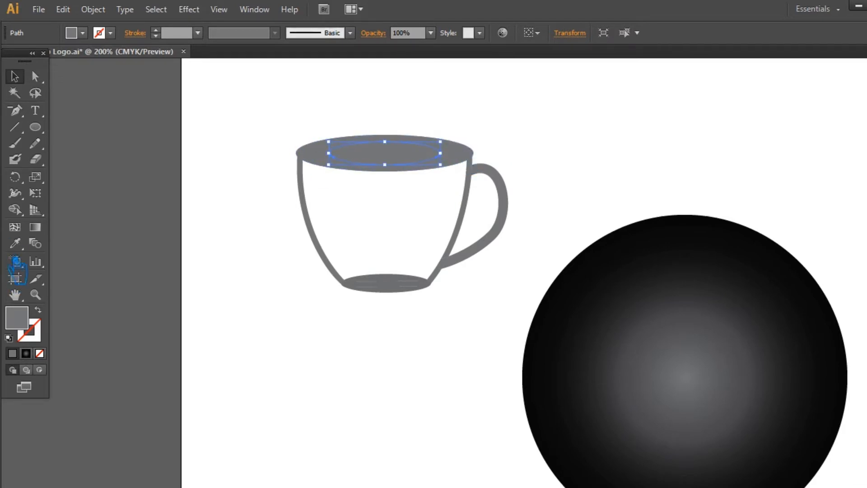
click(723, 350)
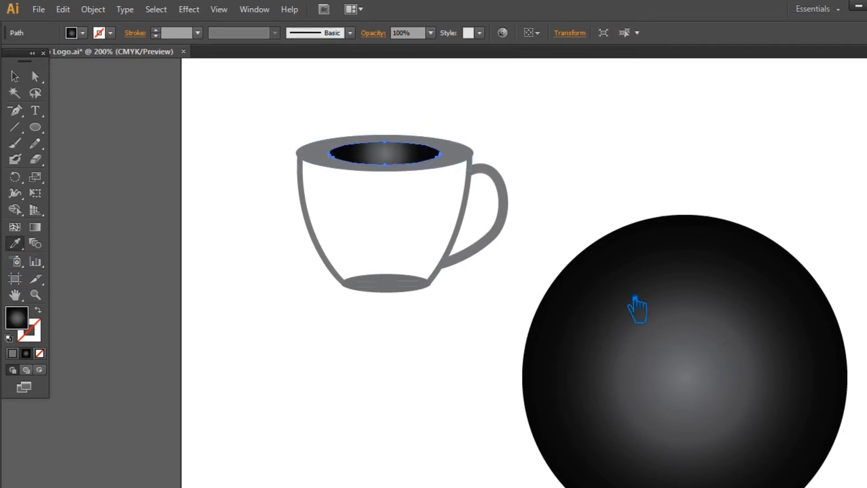
drag(453, 141, 467, 142)
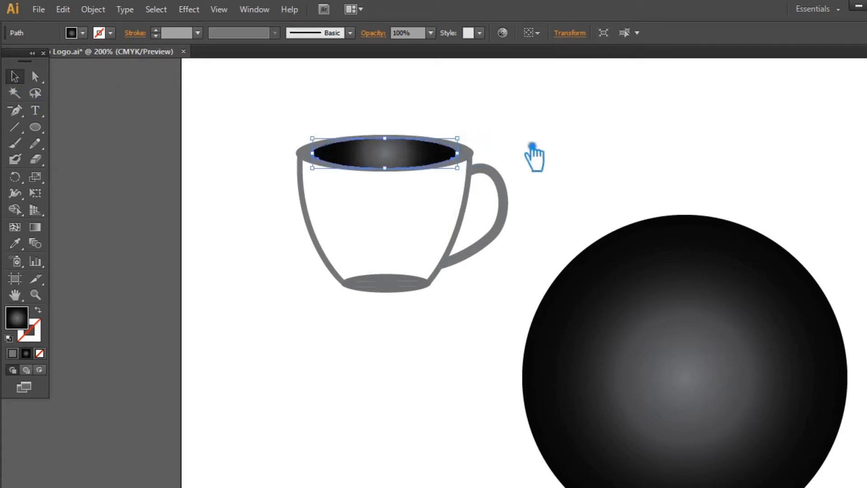
click(569, 150)
Move the midpoint of the inner rim ellipse's radial gradient to a location of 29.2%
click(388, 168)
key(ctrl+F9)
drag(865, 276, 865, 295)
drag(818, 277, 866, 278)
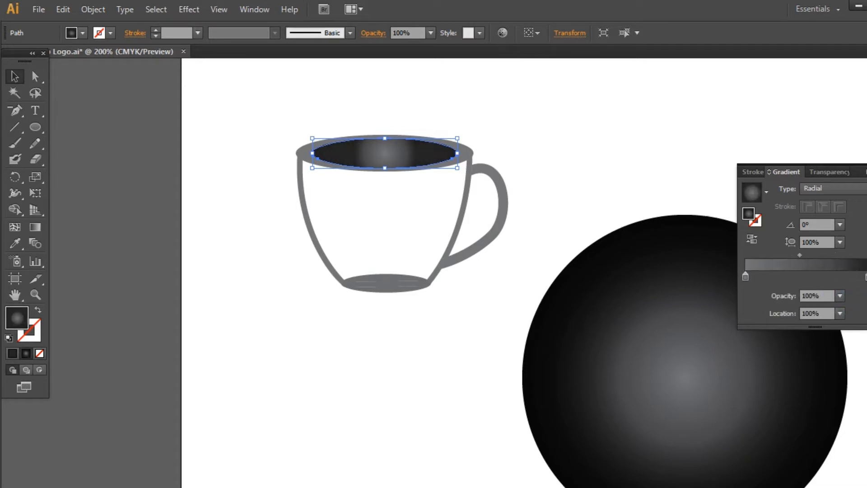
drag(800, 255, 787, 262)
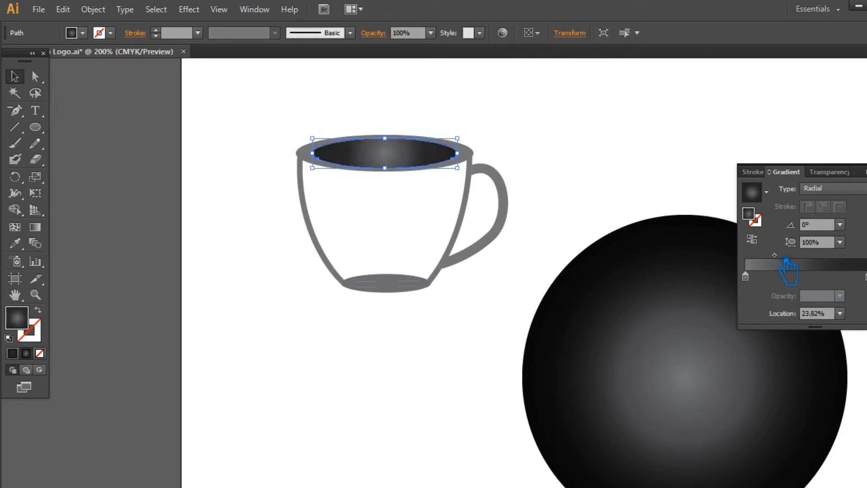
Try a linear gradient on the inner rim ellipse and return it to radial
click(833, 189)
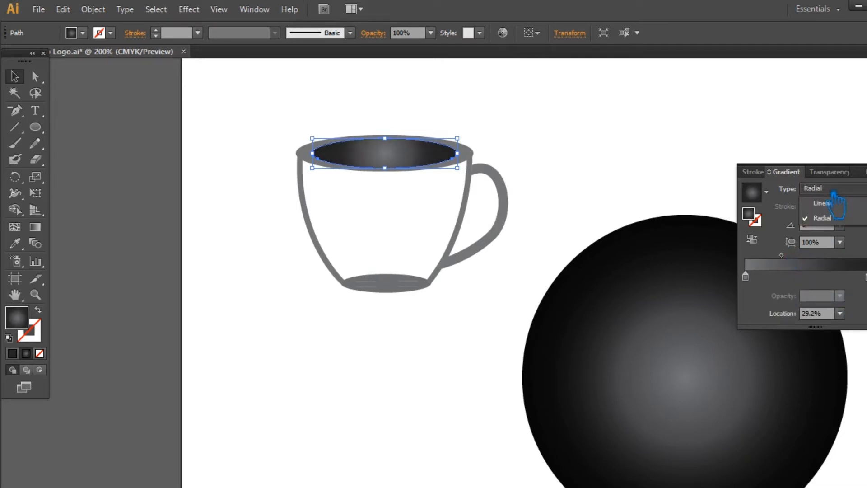
click(822, 203)
click(838, 189)
click(838, 218)
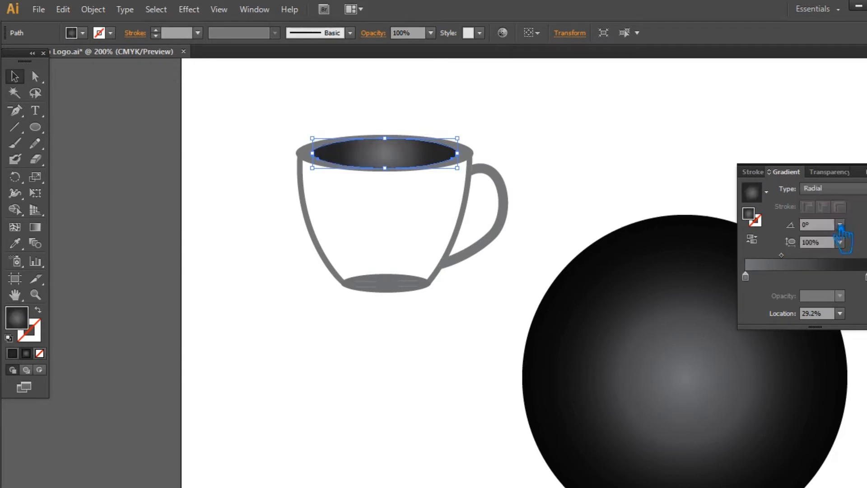
Set the outer colour of the inner ellipse's gradient to brown 7C6335
double_click(761, 222)
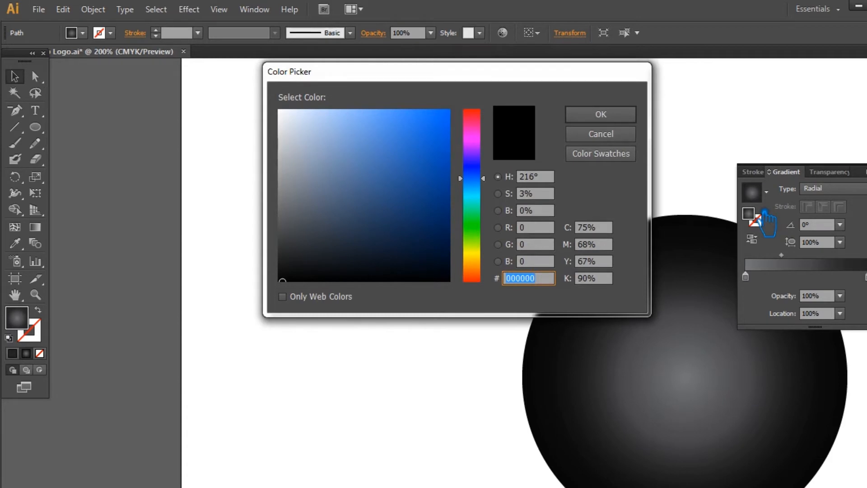
drag(487, 257, 487, 265)
drag(376, 189, 376, 197)
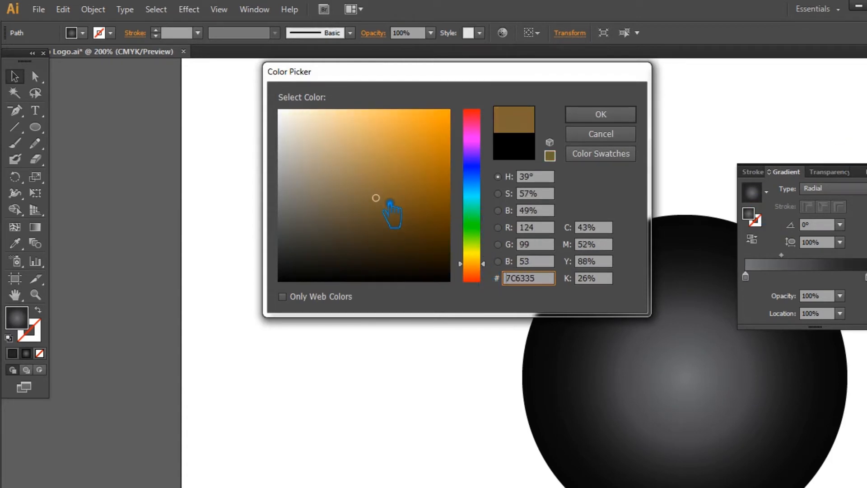
click(601, 114)
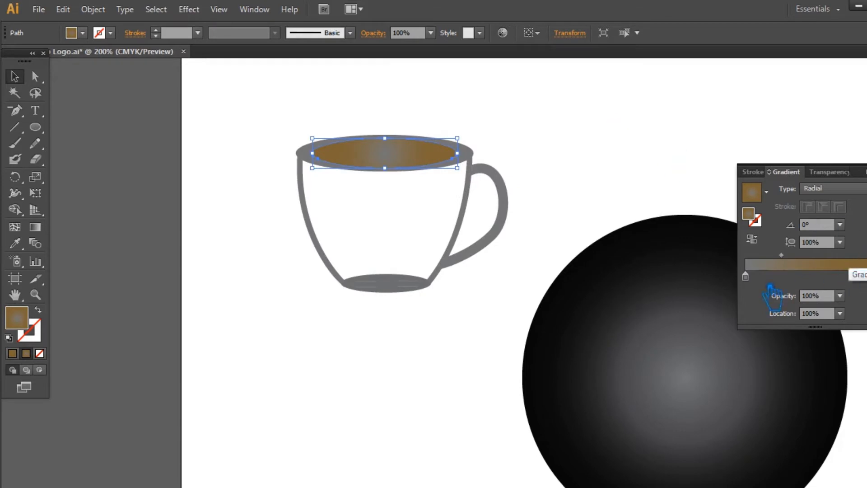
Set the centre colour of the inner ellipse's gradient to dark olive brown 705E36
double_click(760, 219)
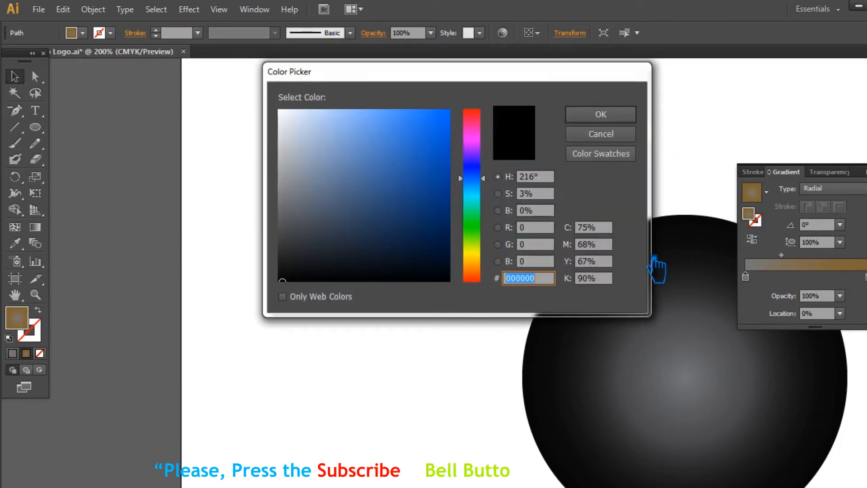
click(487, 264)
click(367, 206)
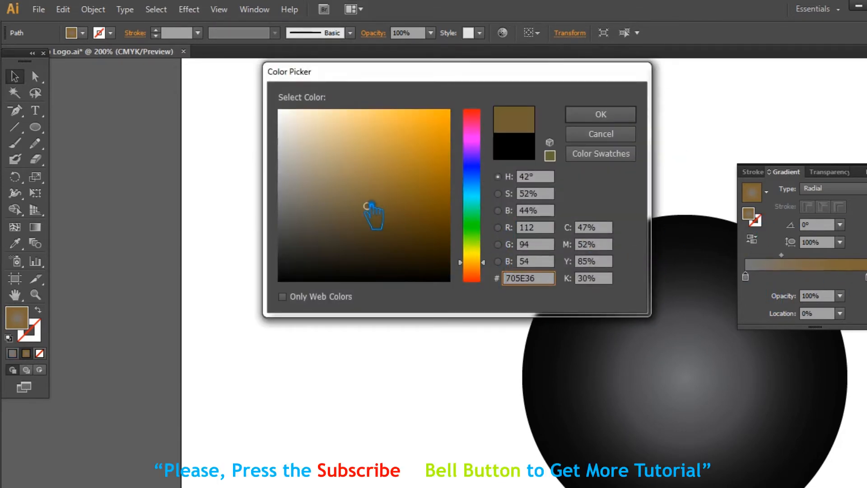
click(620, 118)
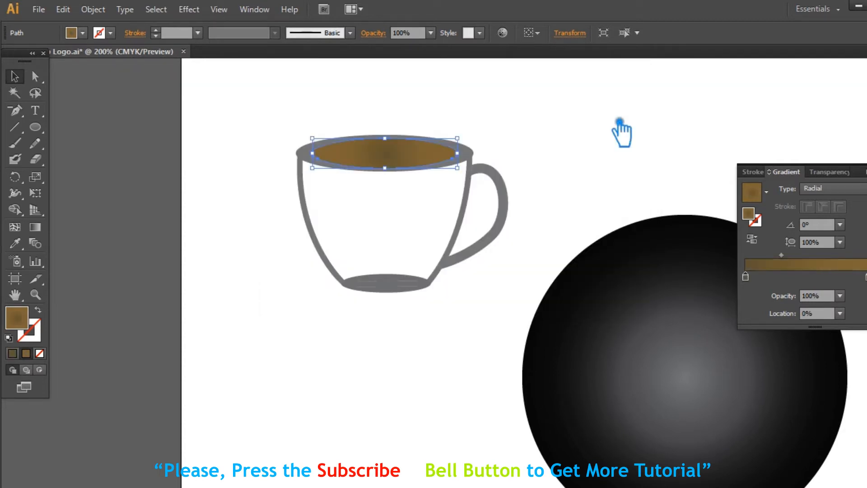
Set the centre colour of the inner ellipse's gradient to light beige brown 998B79
double_click(750, 215)
drag(472, 255, 472, 265)
drag(325, 191, 313, 178)
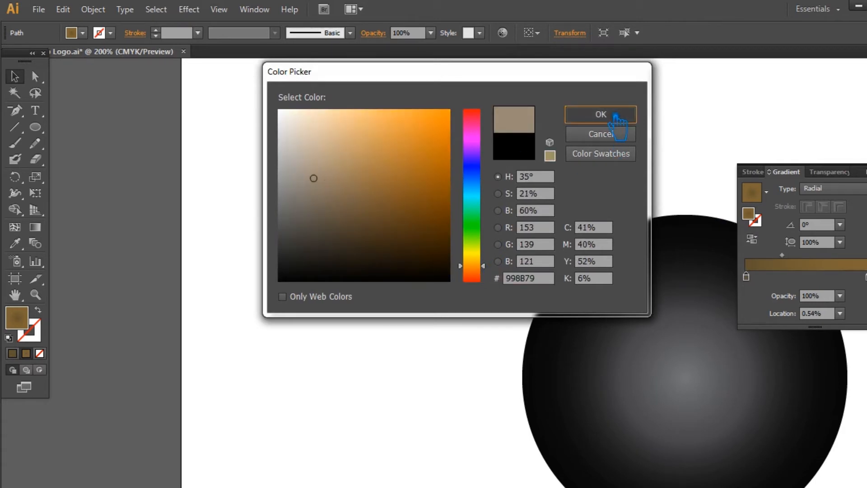
click(600, 115)
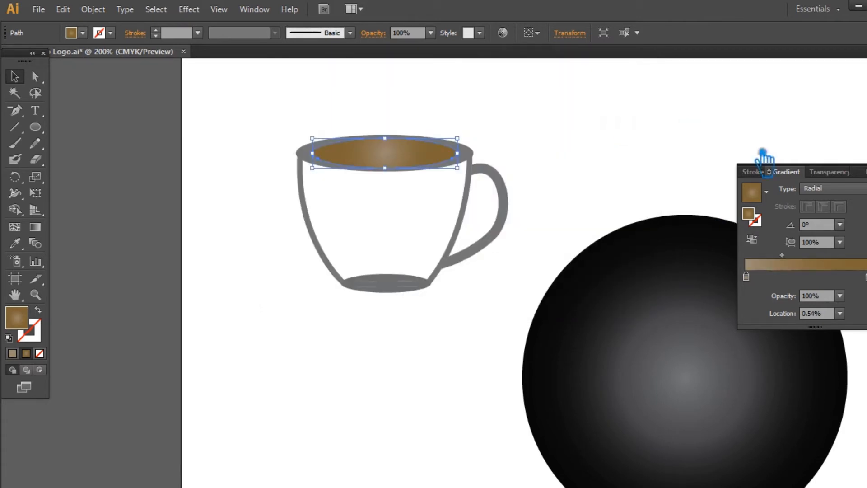
Set the outer colour of the inner ellipse's gradient to dark coffee brown 3F301B and deselect the ellipse
double_click(749, 215)
drag(470, 271, 488, 273)
drag(342, 197, 390, 244)
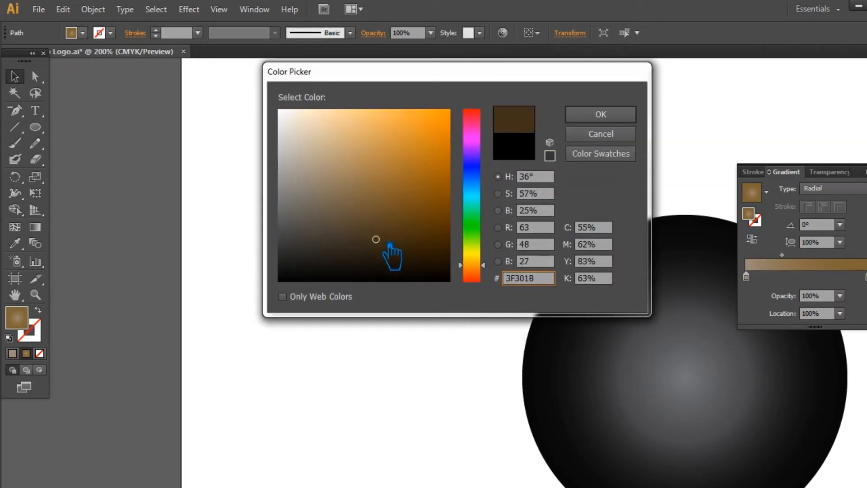
click(600, 115)
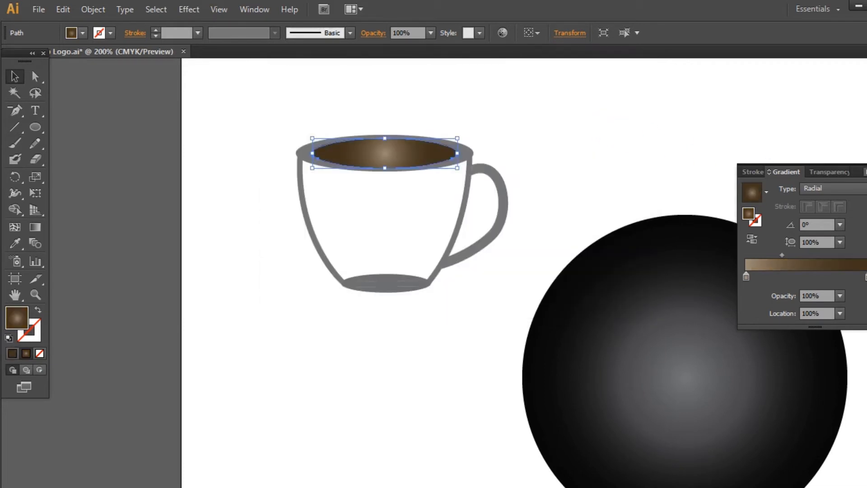
click(866, 172)
click(334, 111)
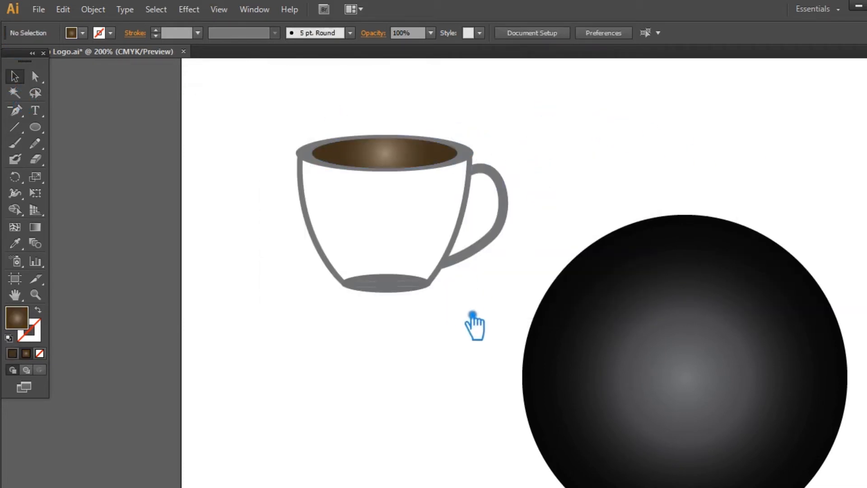
Try to unite all of the cup's grey shapes, including the handle, with Pathfinder Unite
drag(384, 332, 399, 296)
click(437, 360)
drag(420, 341, 299, 226)
click(497, 349)
drag(498, 348, 273, 248)
click(536, 329)
drag(515, 339, 260, 99)
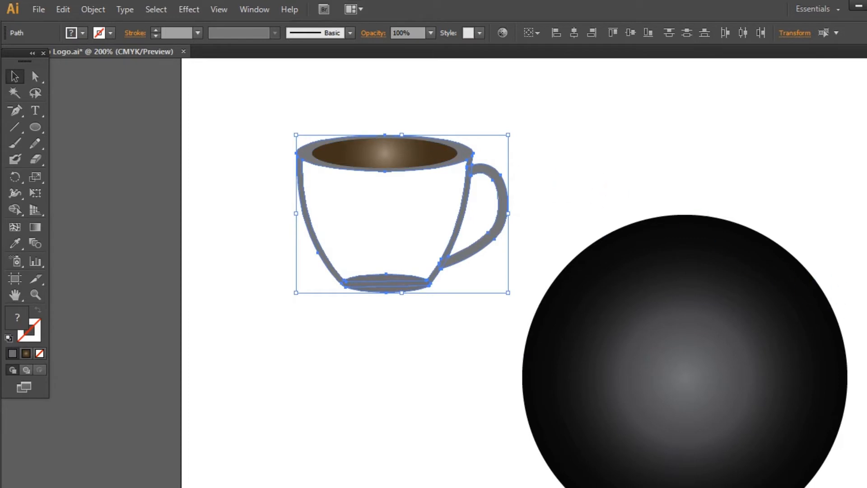
key(ctrl+shift+F9)
click(750, 361)
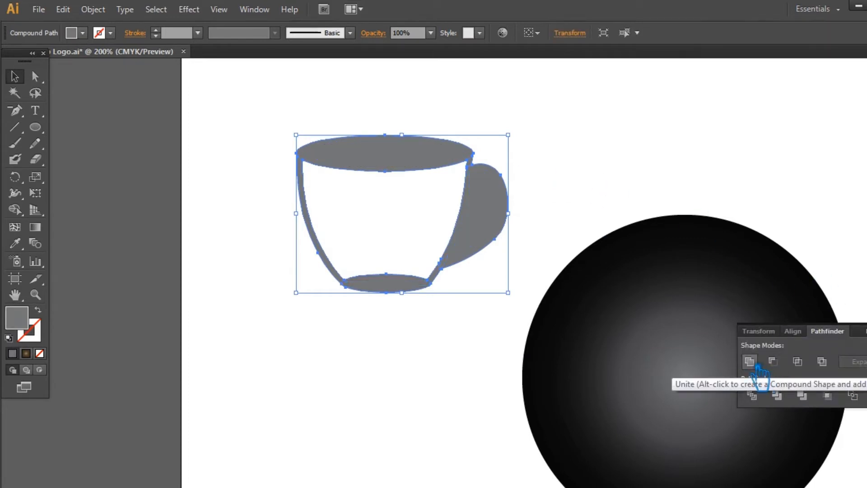
click(523, 193)
Trim the rim ellipse with the brown coffee ellipse using Pathfinder Trim, and ungroup the resulting pieces
click(394, 156)
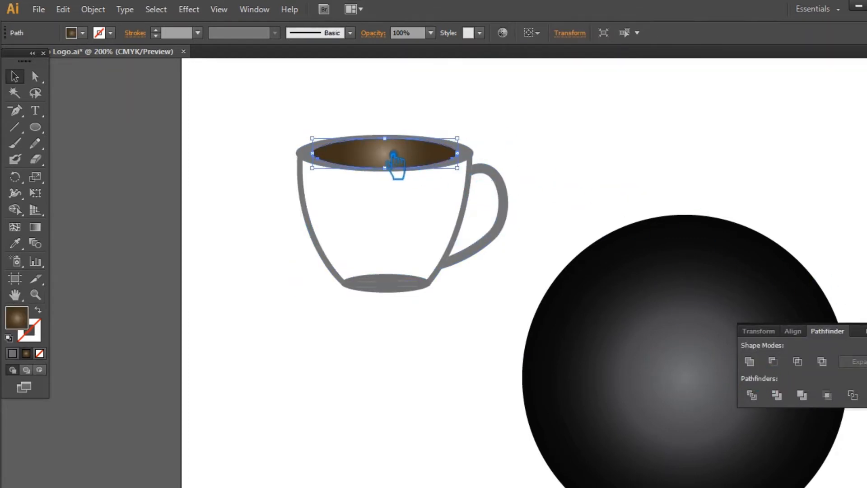
shift+click(474, 166)
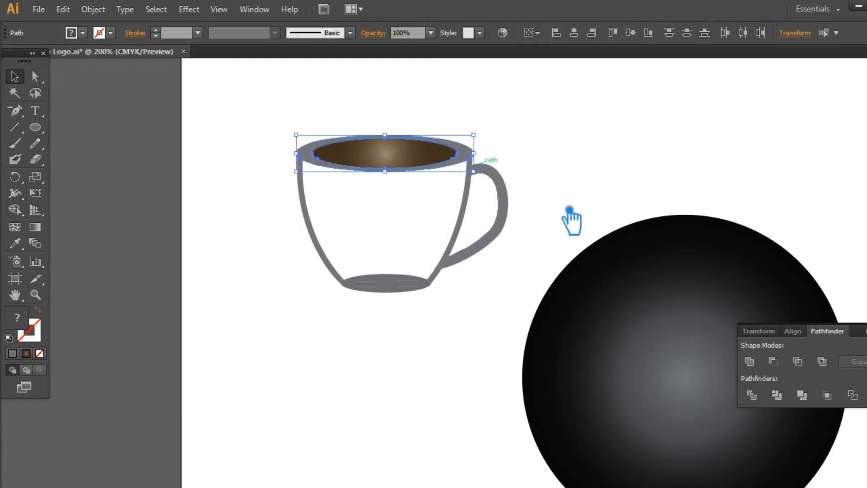
click(777, 395)
click(519, 194)
click(380, 164)
right_click(366, 155)
click(413, 236)
click(610, 183)
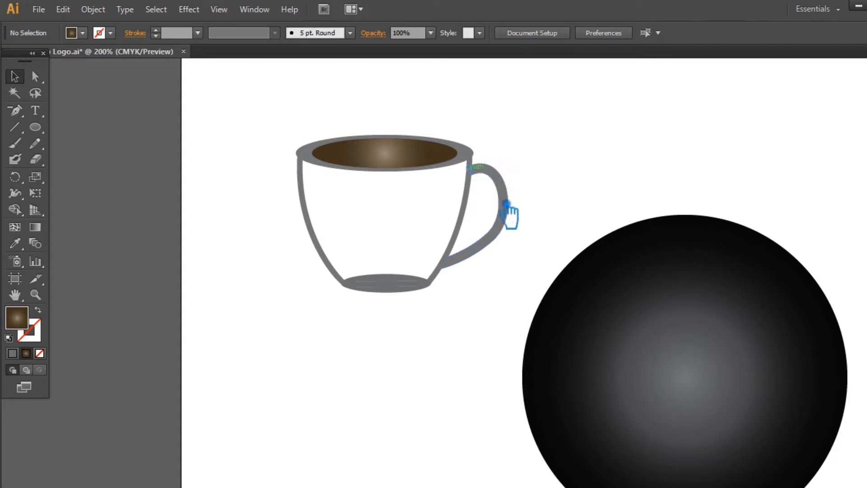
drag(516, 332, 283, 118)
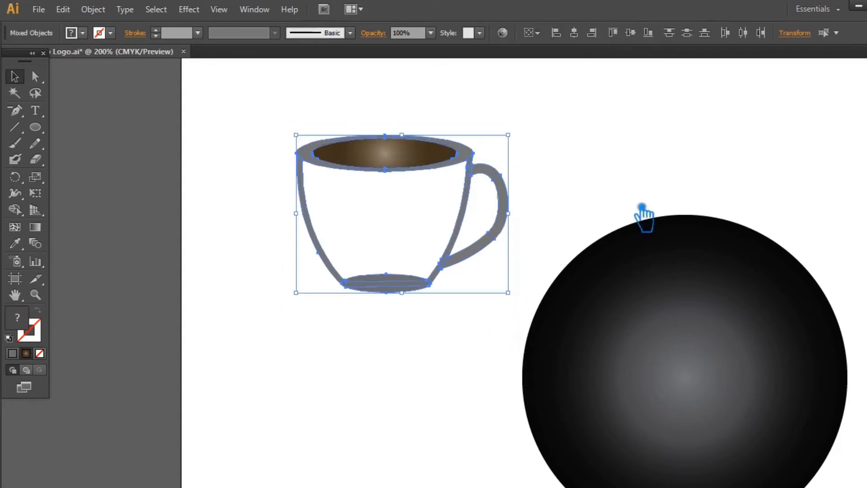
click(490, 159)
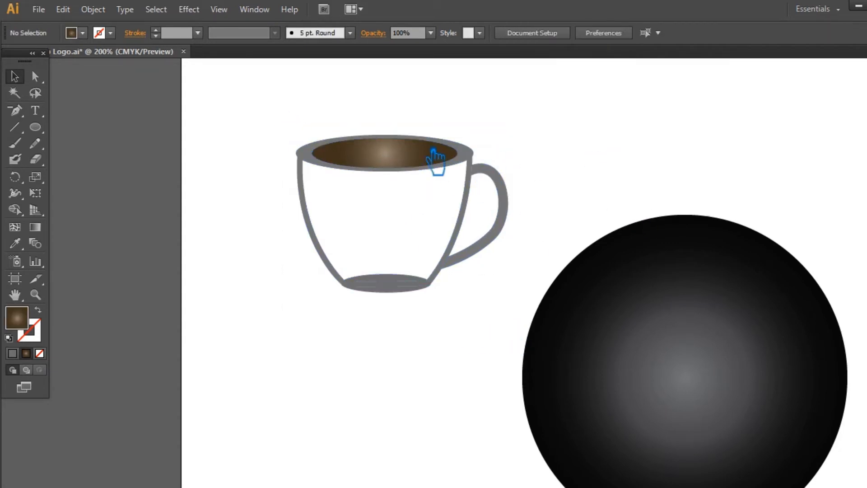
Delete the brown coffee ellipse and the grey ellipse beneath it inside the rim
right_click(389, 152)
key(Escape)
key(Delete)
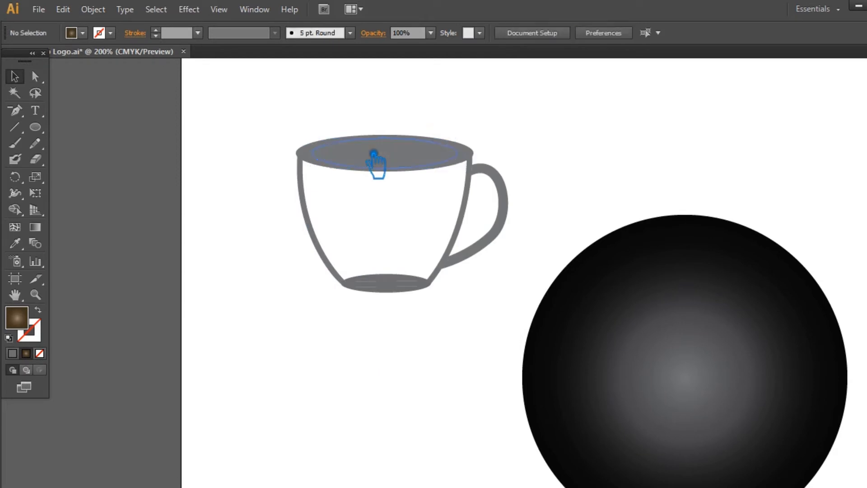
click(391, 158)
key(Delete)
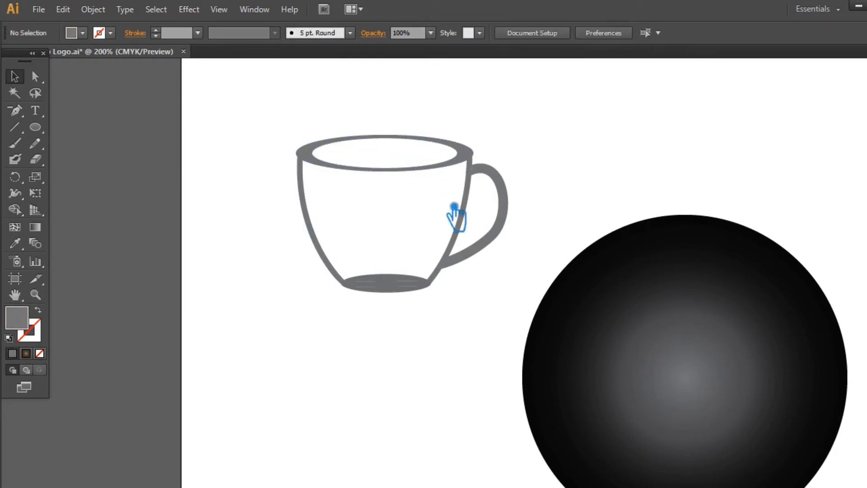
Delete the cup's handle, and undo the deletions of the handle and the rim's inner shapes
click(485, 224)
key(Delete)
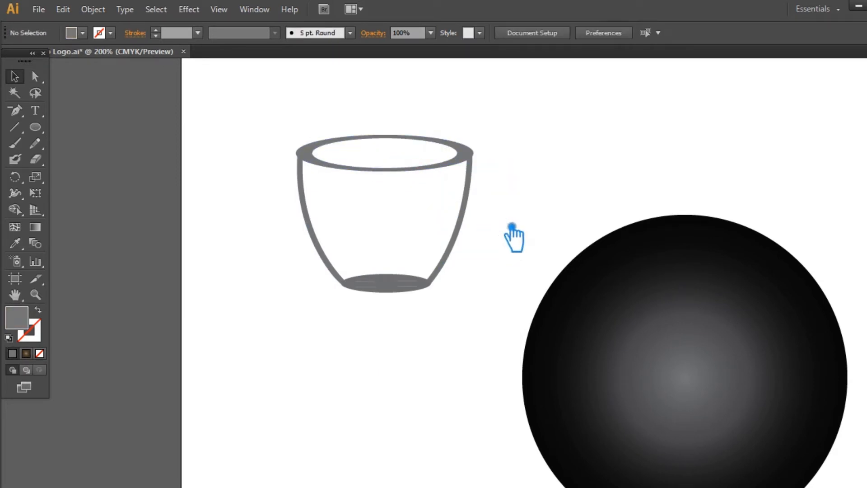
click(504, 226)
key(Delete)
drag(495, 345, 272, 92)
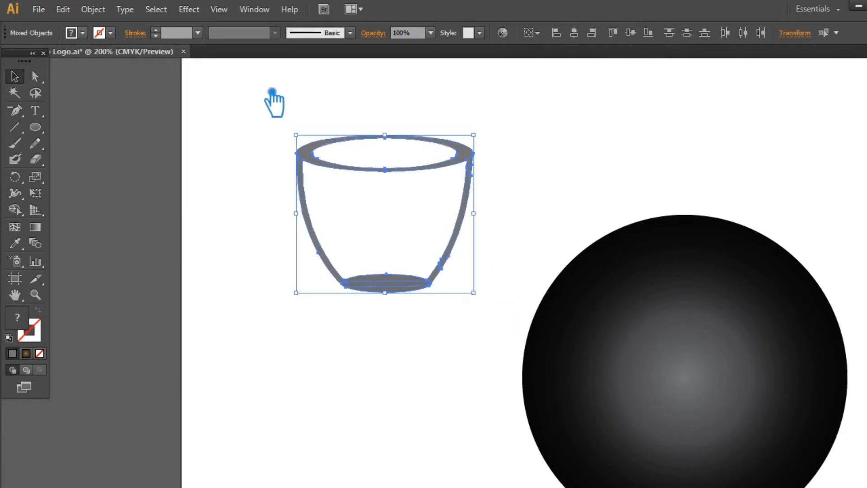
click(246, 107)
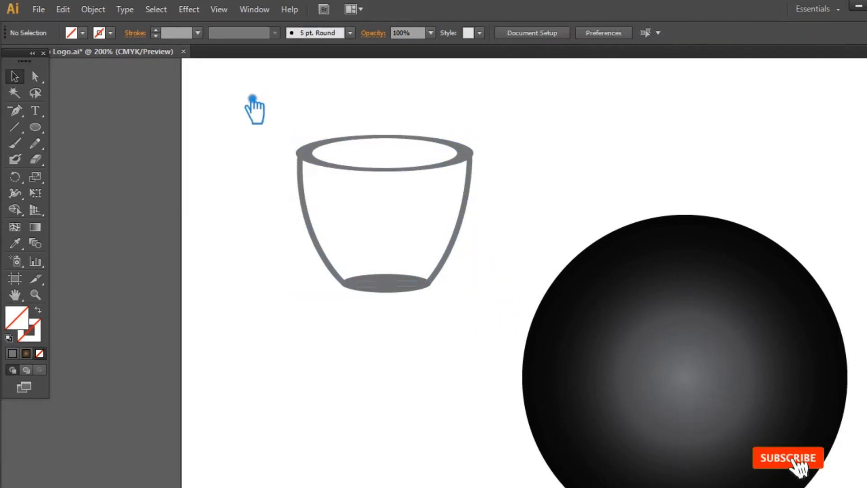
key(ctrl+f)
click(607, 167)
Unite the cup's grey rim, body outline, base and handle into one shape with Pathfinder Unite, keeping the brown coffee separate
click(468, 160)
shift+click(502, 186)
drag(505, 332, 267, 132)
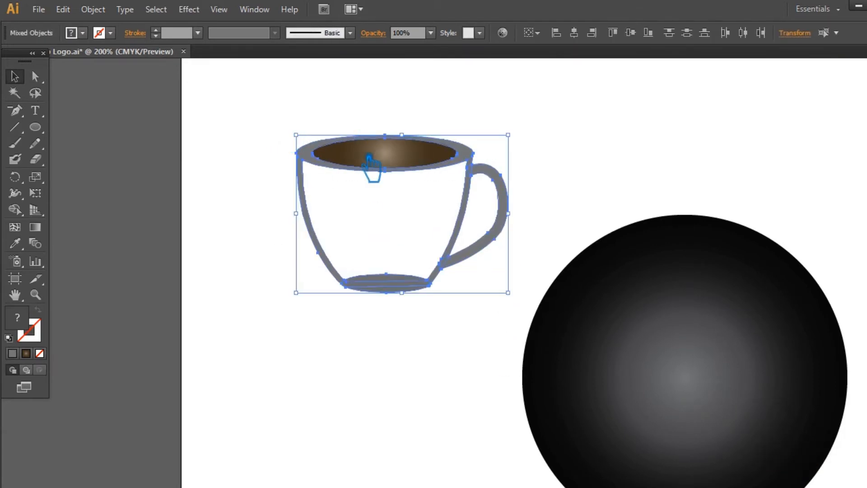
key(ctrl+shift+F9)
click(752, 362)
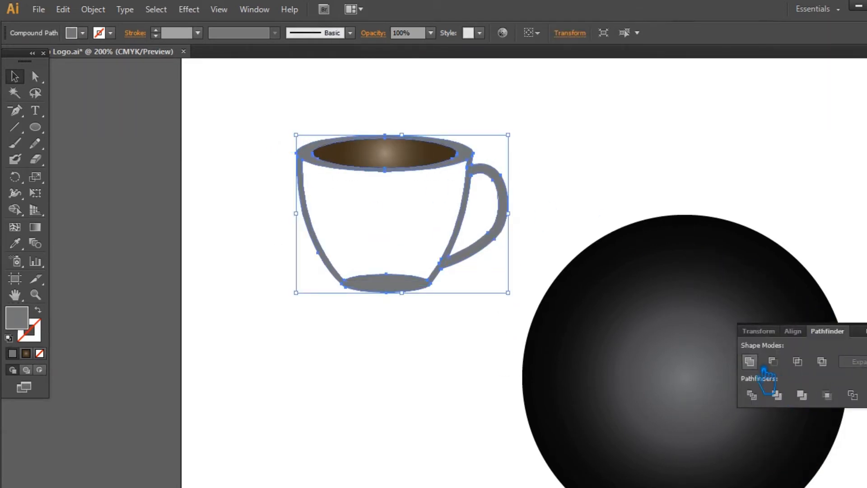
click(865, 321)
Move the united grey cup without its coffee onto the black circle, and undo the move
click(599, 203)
drag(594, 239, 435, 211)
drag(235, 259, 542, 409)
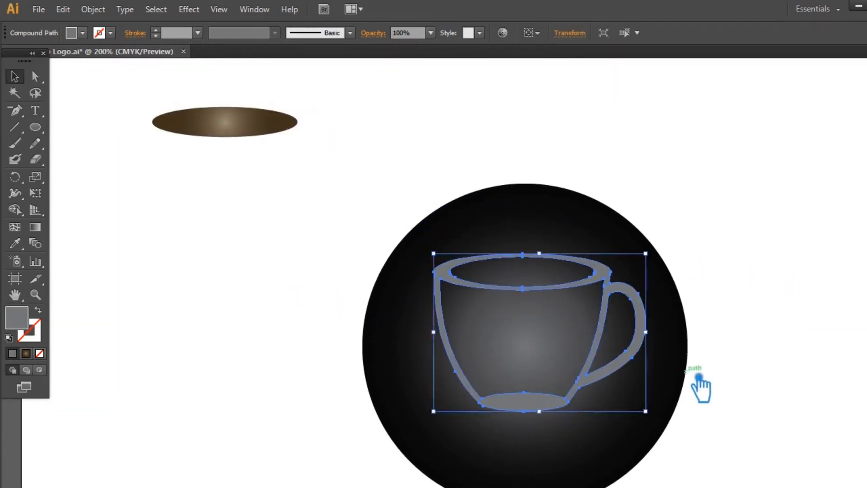
key(ctrl+z)
Group the grey cup with the brown coffee ellipse and move the group onto the middle of the black circle
click(403, 219)
drag(336, 320, 144, 111)
key(ctrl+g)
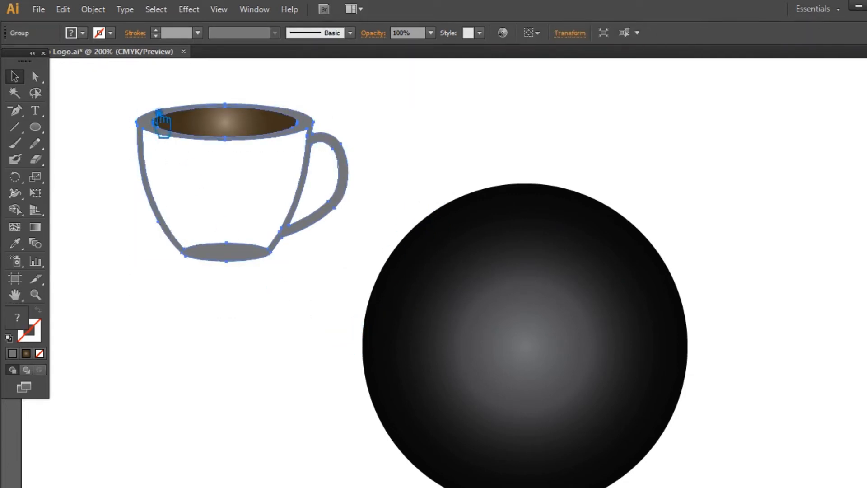
drag(290, 156, 585, 319)
drag(752, 307, 631, 278)
click(632, 278)
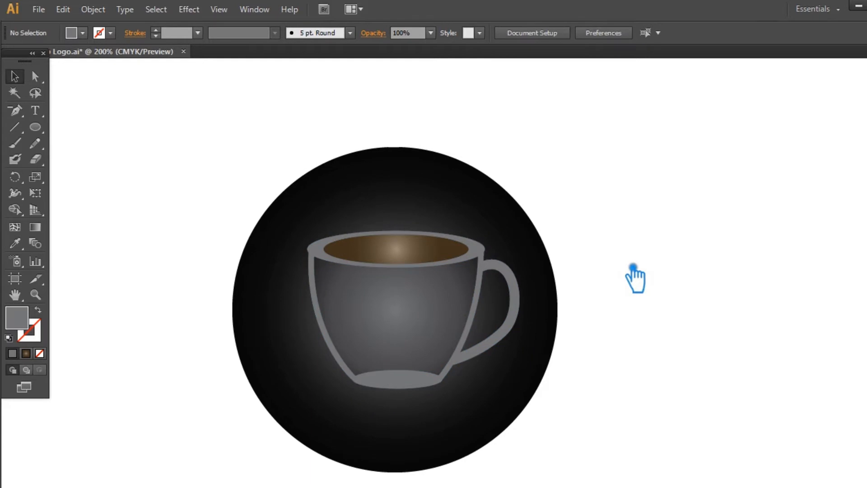
Fill only the cup's grey outline shape inside the group with white, and save the document
key(a)
click(336, 302)
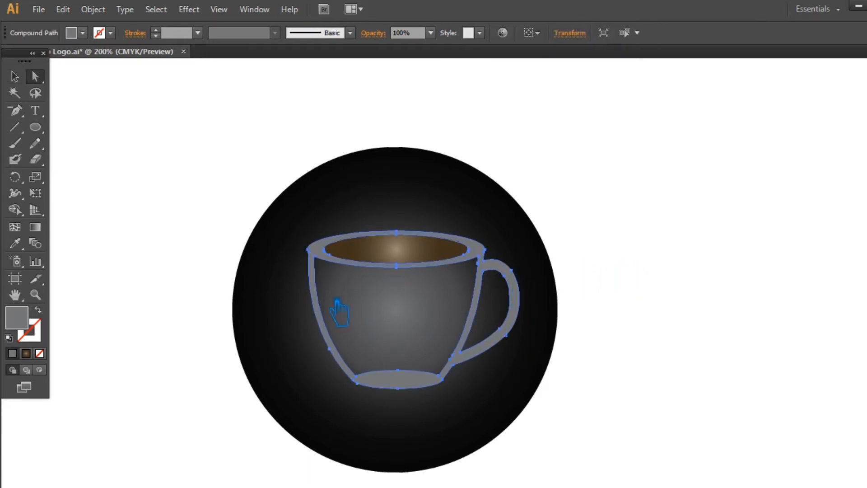
double_click(32, 324)
click(320, 145)
drag(319, 145, 281, 110)
click(600, 111)
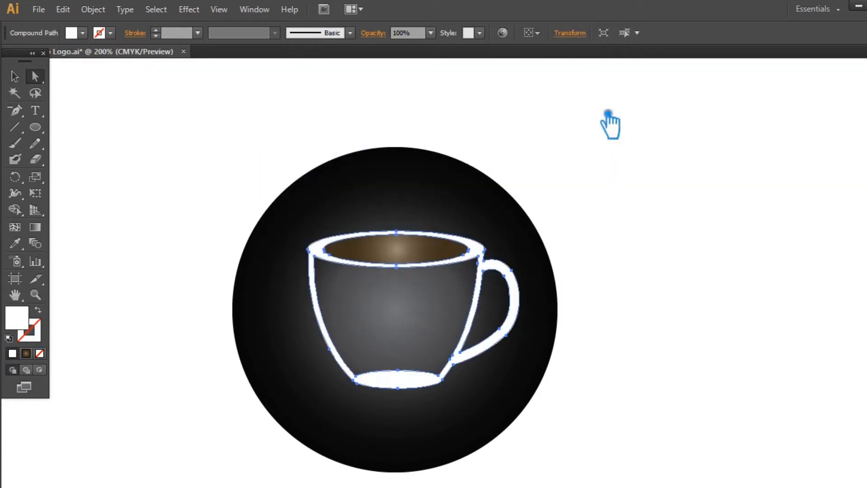
key(v)
click(687, 209)
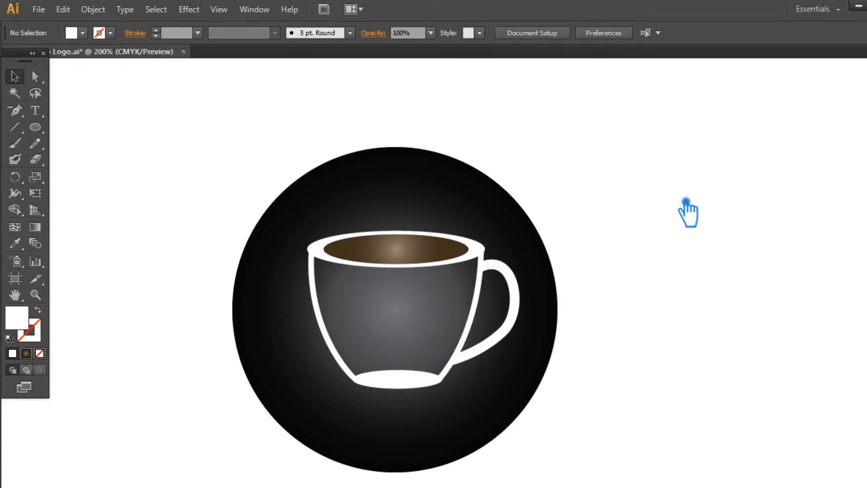
key(ctrl+s)
key(s)
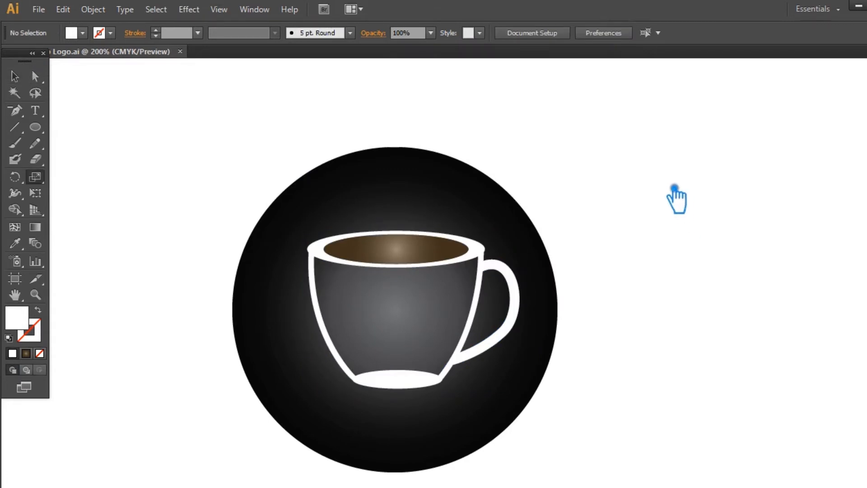
Draw a small wavy steam line with the Pen tool, rising from the coffee's centre to above the rim
drag(22, 112, 80, 113)
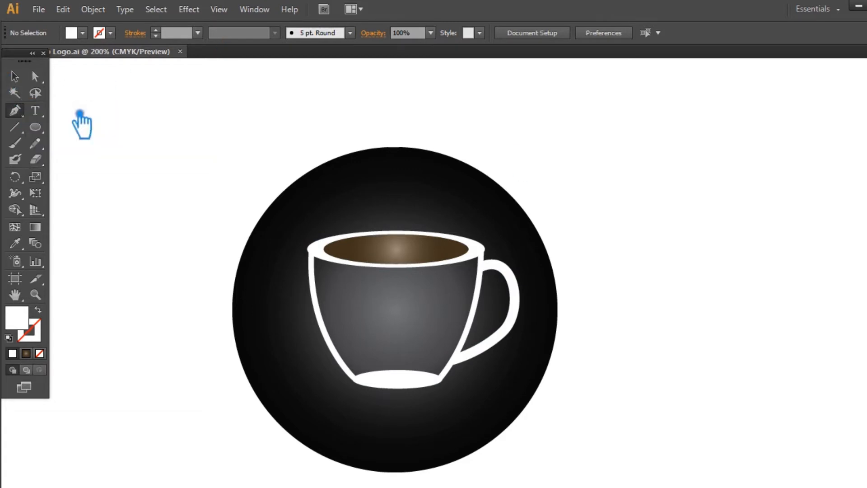
click(396, 249)
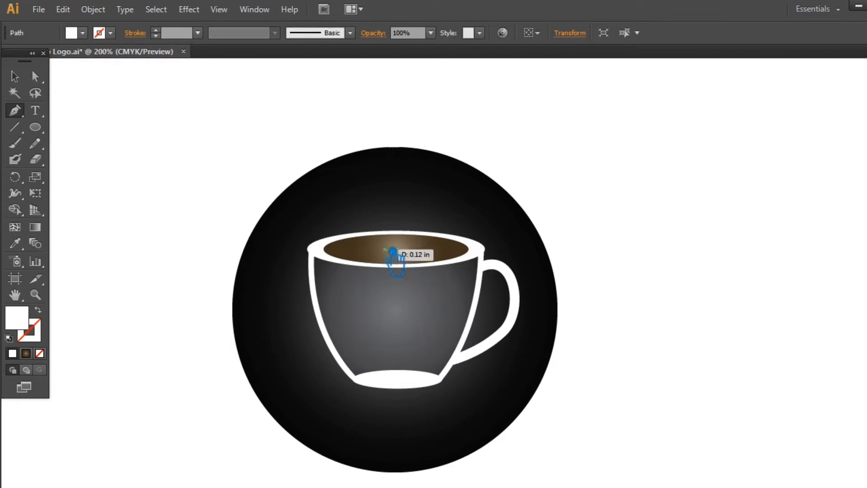
mouse_move(381, 239)
mouse_down()
mouse_move(398, 227)
mouse_move(371, 211)
mouse_move(374, 199)
mouse_move(416, 220)
mouse_up()
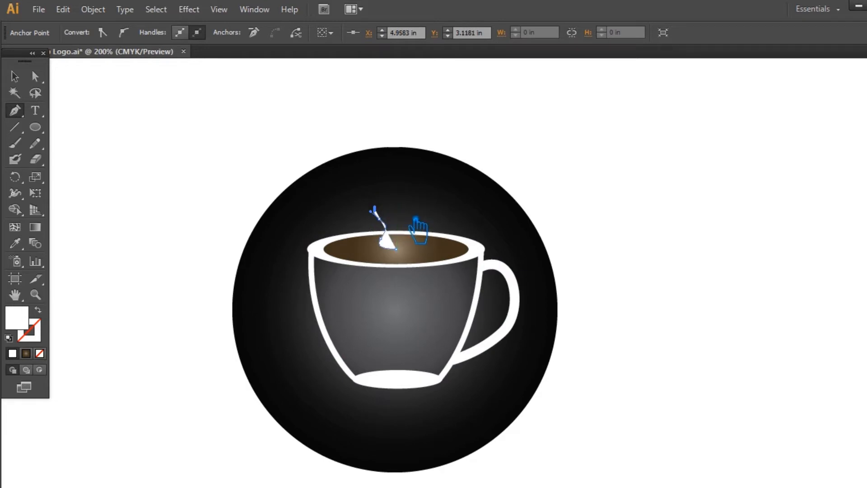
click(15, 76)
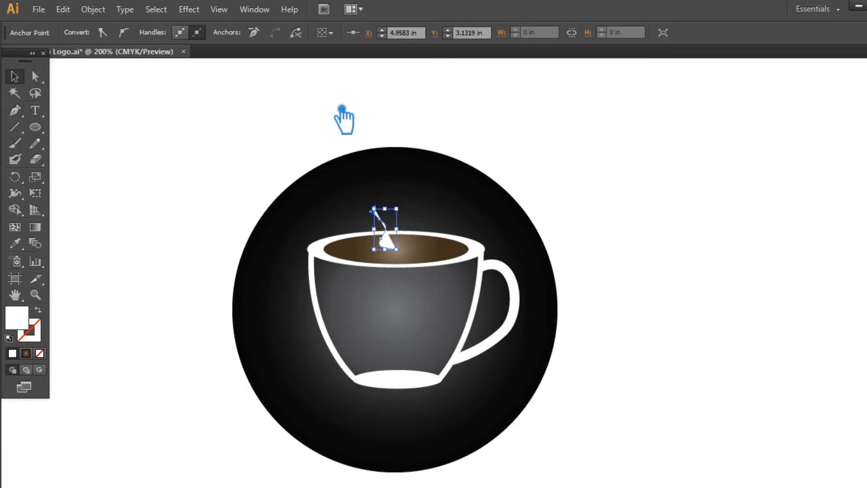
click(193, 119)
Give the steam line no fill and a white 6 pt stroke
click(386, 233)
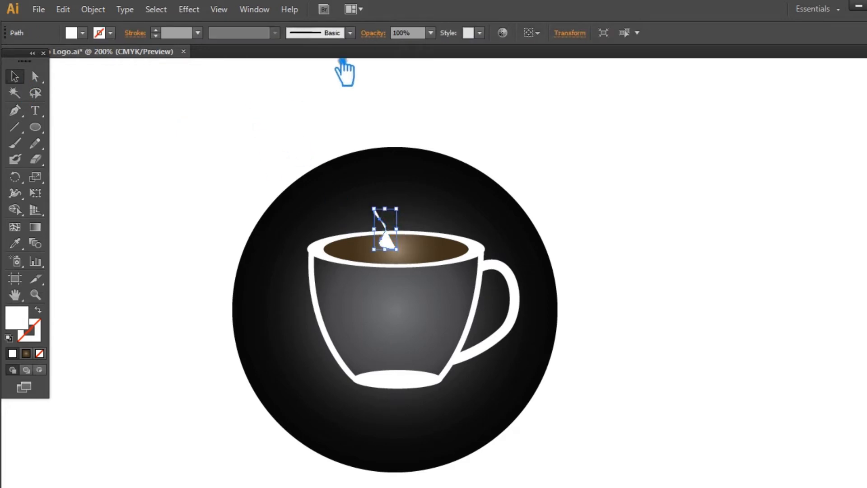
click(198, 32)
click(222, 101)
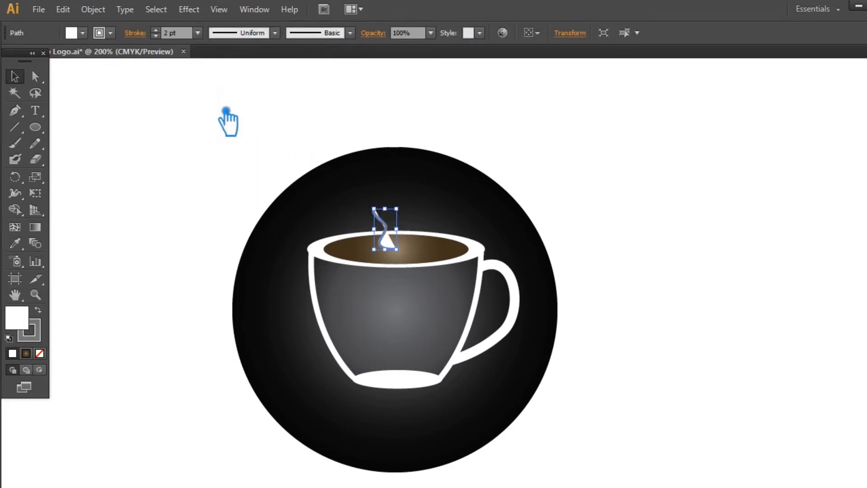
click(38, 337)
click(39, 354)
click(37, 309)
scroll(168, 35, up, 1)
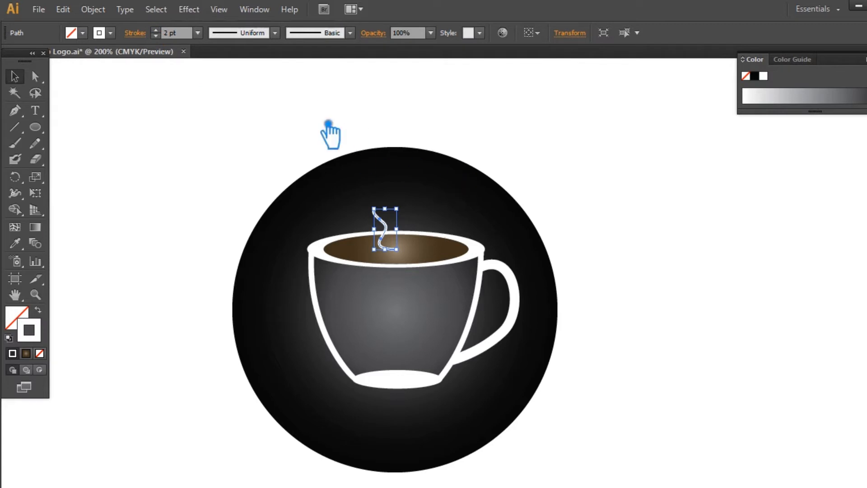
scroll(168, 35, up, 1)
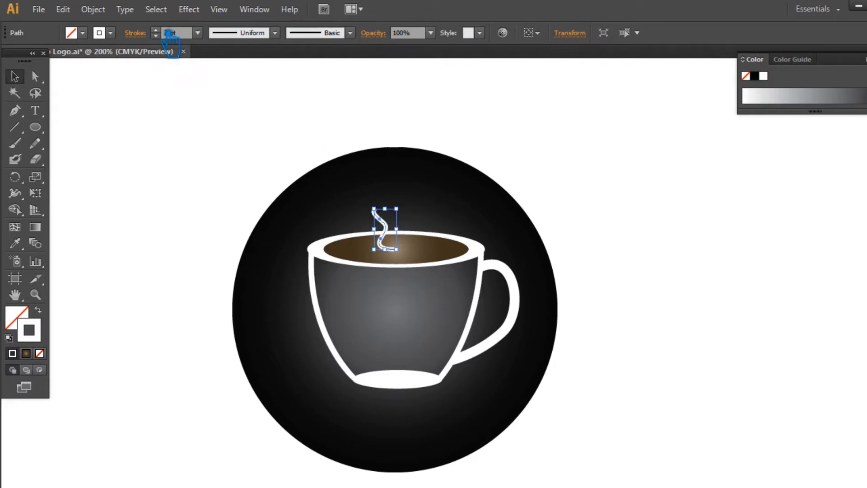
scroll(169, 35, up, 2)
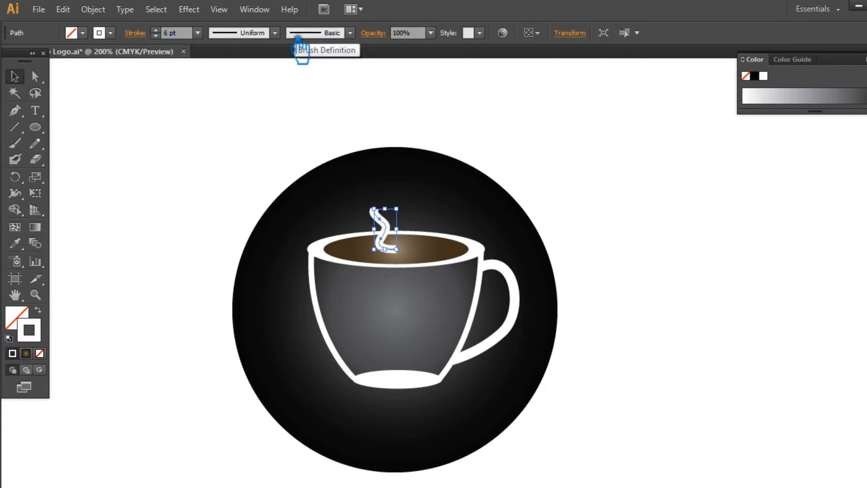
Apply the triangular width profile that tapers to one end to the steam line's stroke
click(350, 33)
click(282, 38)
click(282, 38)
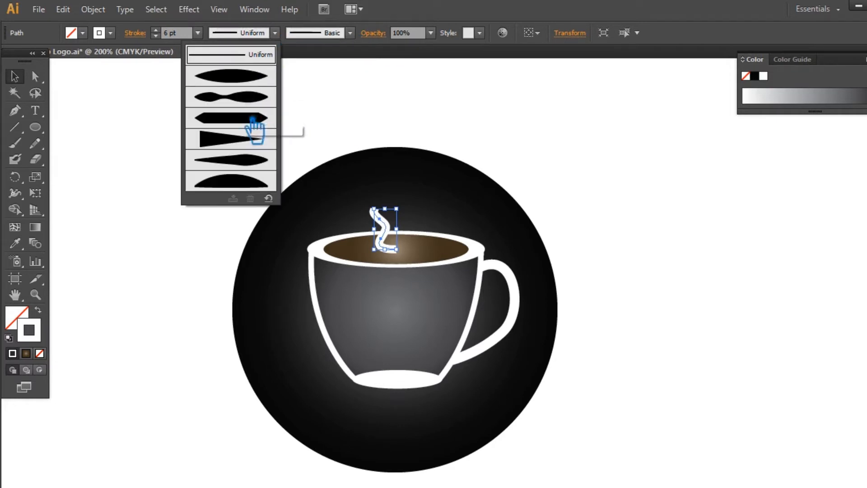
click(256, 126)
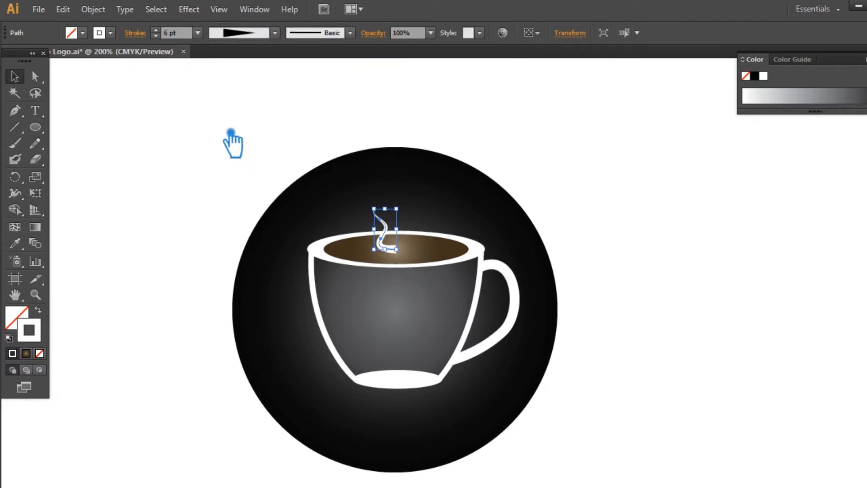
click(425, 255)
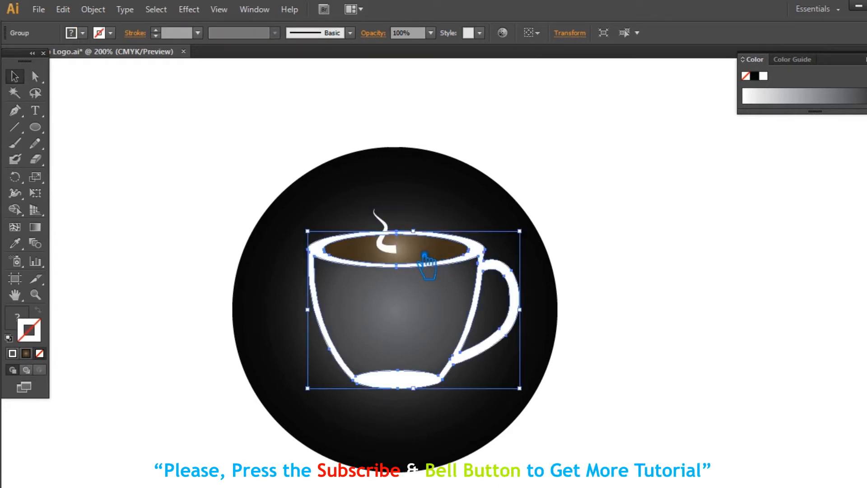
click(395, 231)
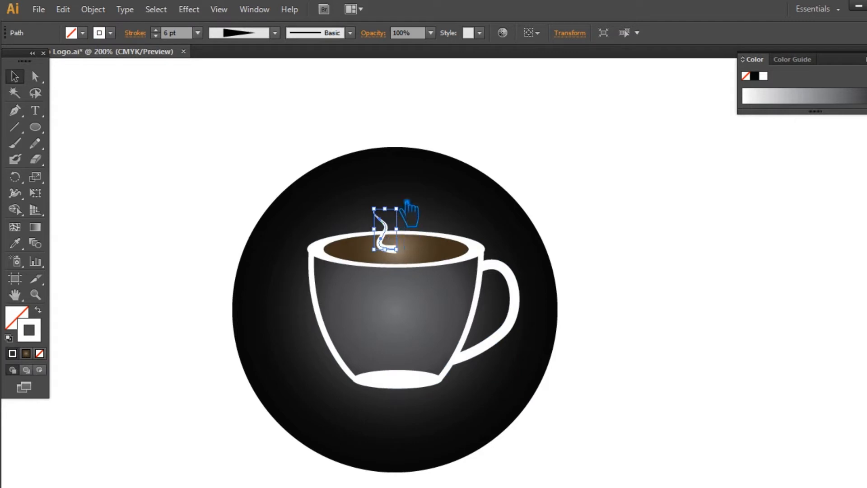
Apply the lens-shaped width profile tapering at both ends to the steam line, and reduce its stroke weight to 3 pt
click(275, 33)
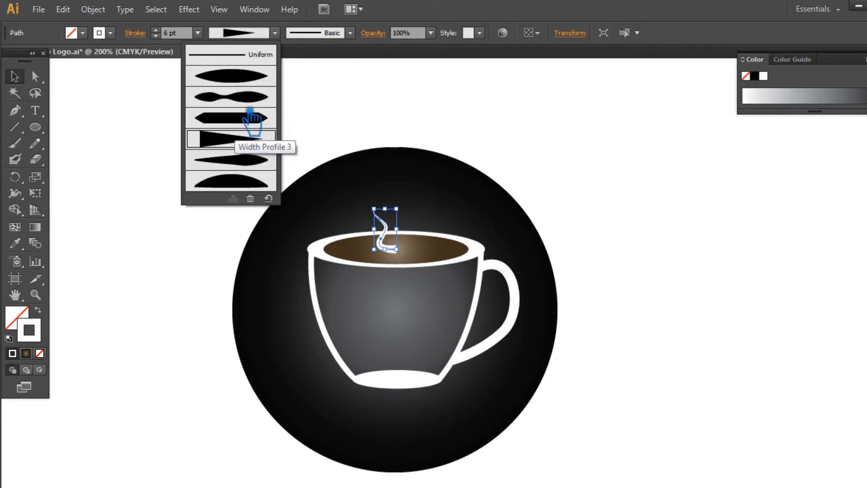
click(244, 77)
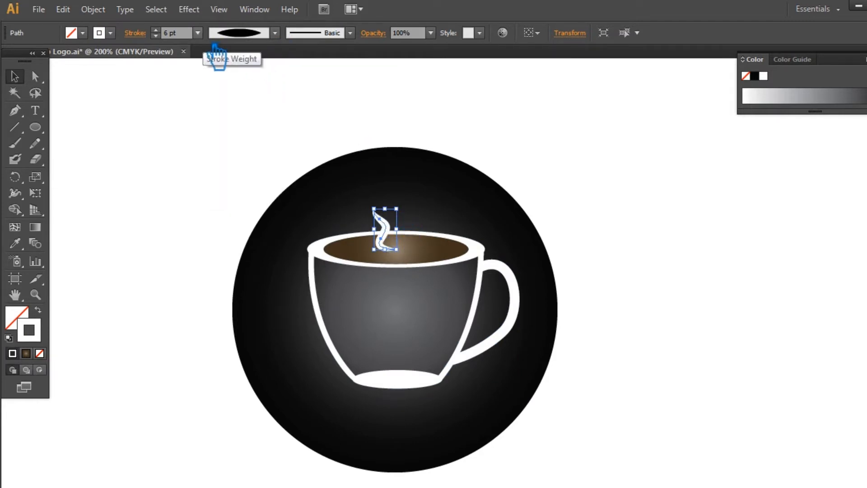
click(156, 36)
click(170, 33)
Add a mirrored copy of the steam line as a second wisp beside the first above the coffee
drag(397, 241, 394, 204)
right_click(394, 205)
mouse_move(464, 399)
mouse_move(503, 382)
click(583, 433)
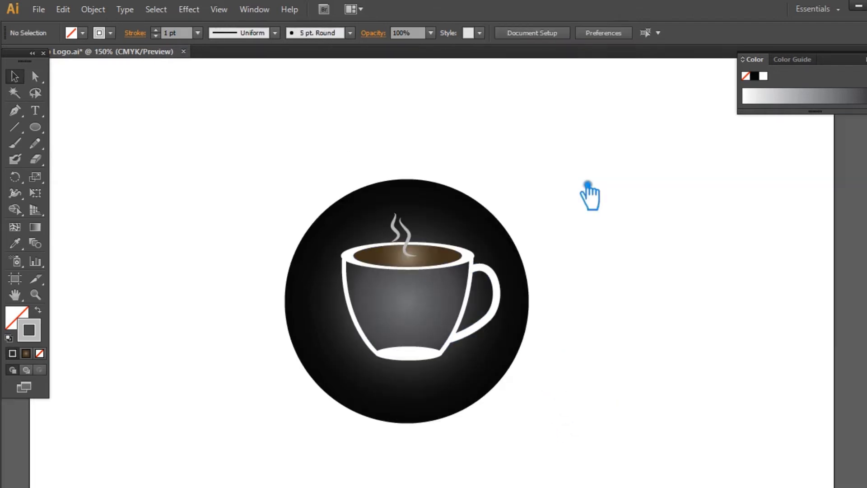
Stretch the steam group taller, and shift the steam and cup together slightly to centre them in the black circle
click(412, 219)
drag(414, 219, 413, 208)
click(563, 185)
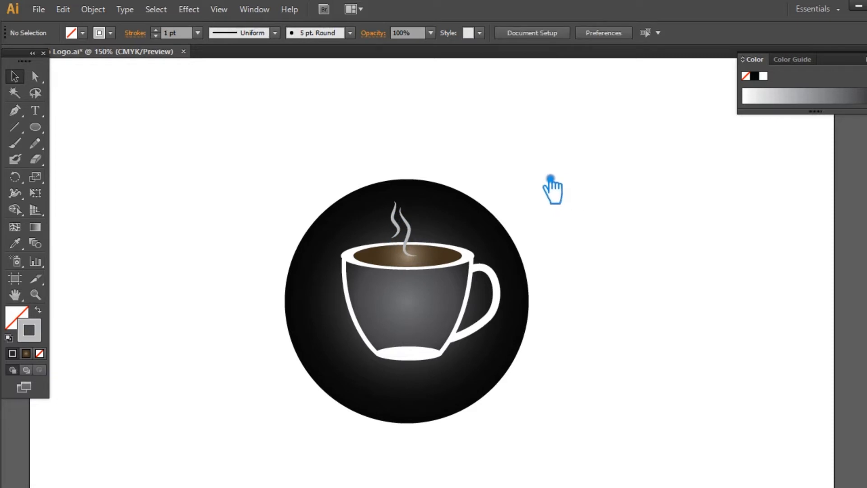
click(413, 246)
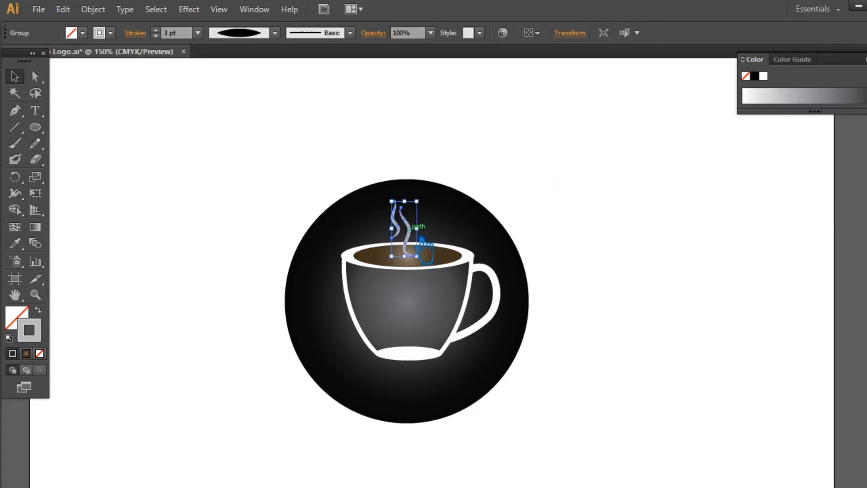
shift+click(446, 267)
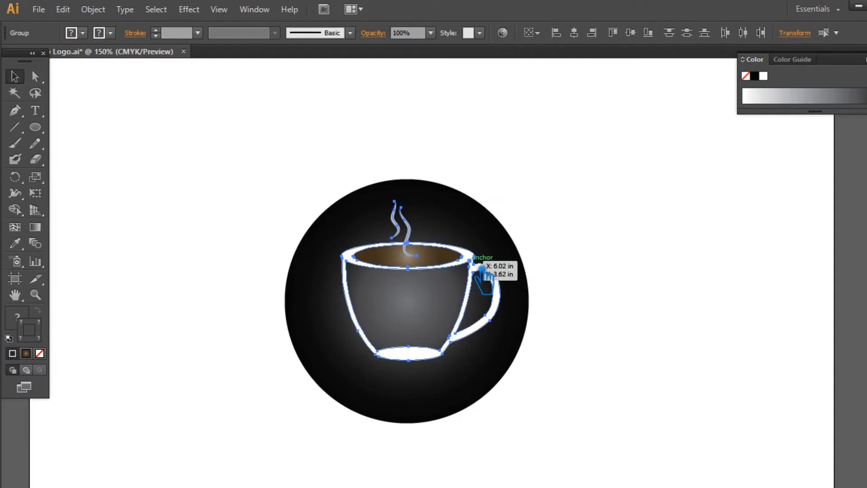
Create a slightly larger unfilled circle around the black circle with a black radial-gradient stroke of 5 pt
click(512, 199)
click(168, 36)
key(Up)
key(Up)
key(Up)
key(Up)
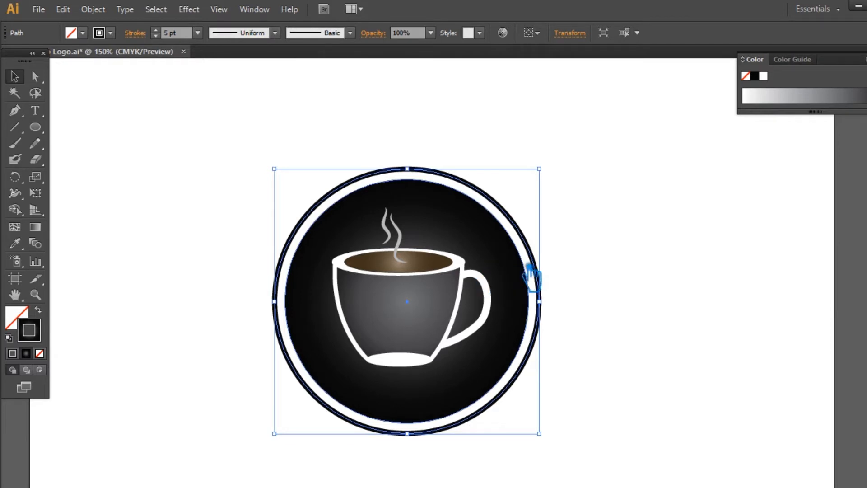
Sample the black circle's gradient onto the outer circle, swap it from fill to stroke, and set the stroke to 4 pt
click(16, 244)
click(300, 310)
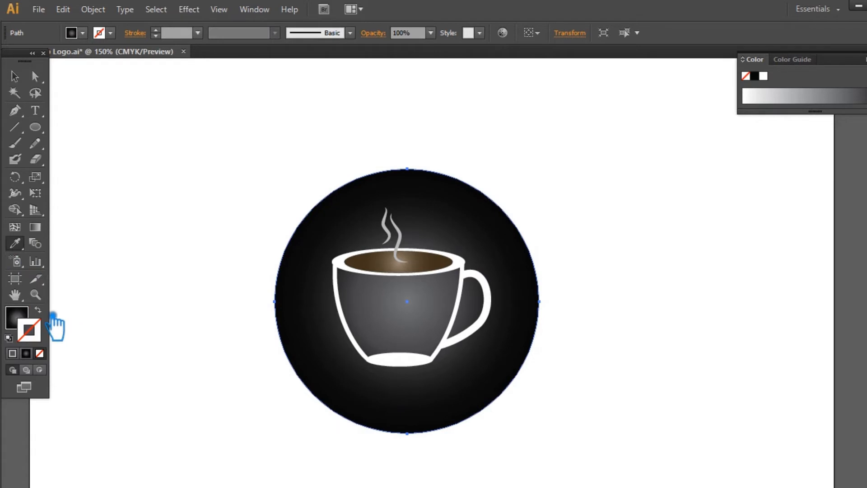
key(shift+x)
scroll(170, 34, up, 3)
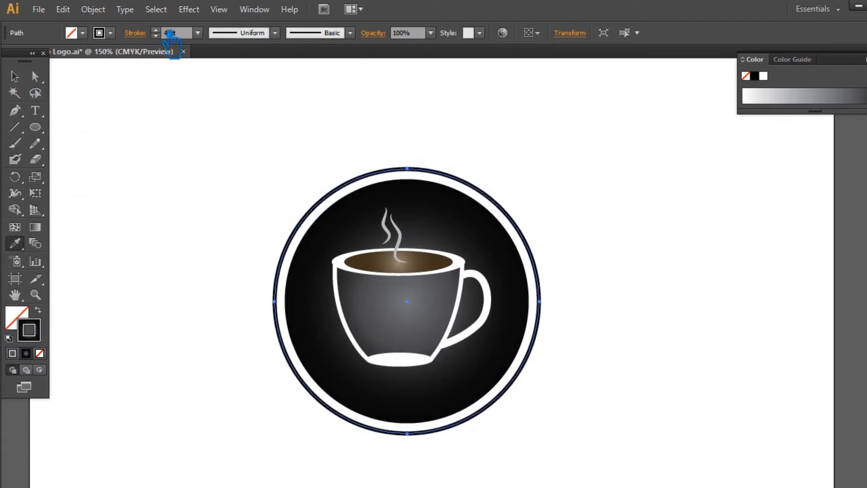
Change the outer ring's stroke gradient type from Radial to Linear
click(14, 77)
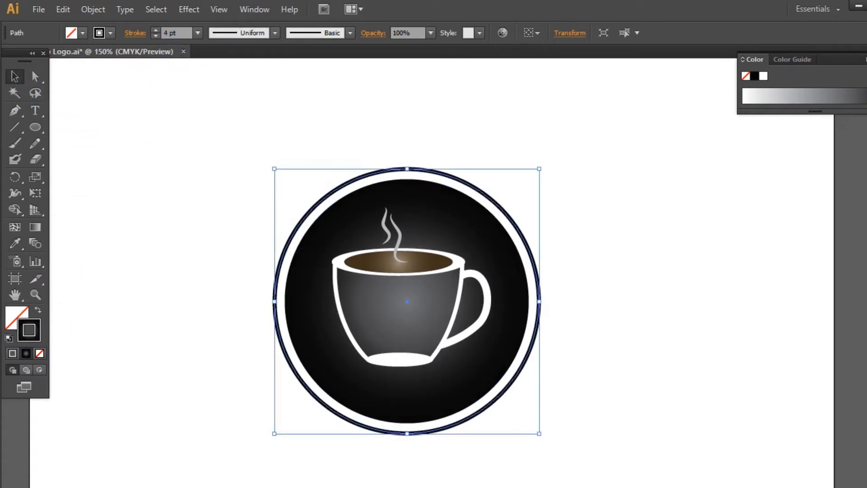
click(866, 218)
click(866, 199)
click(845, 190)
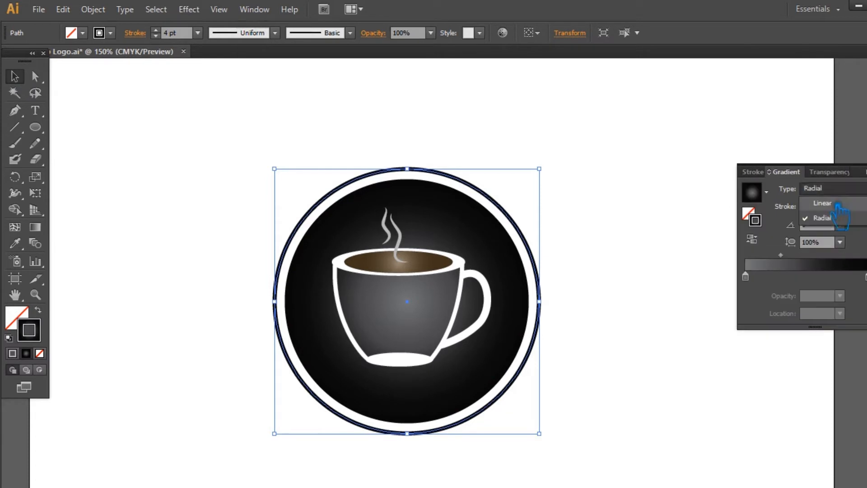
click(840, 203)
click(141, 100)
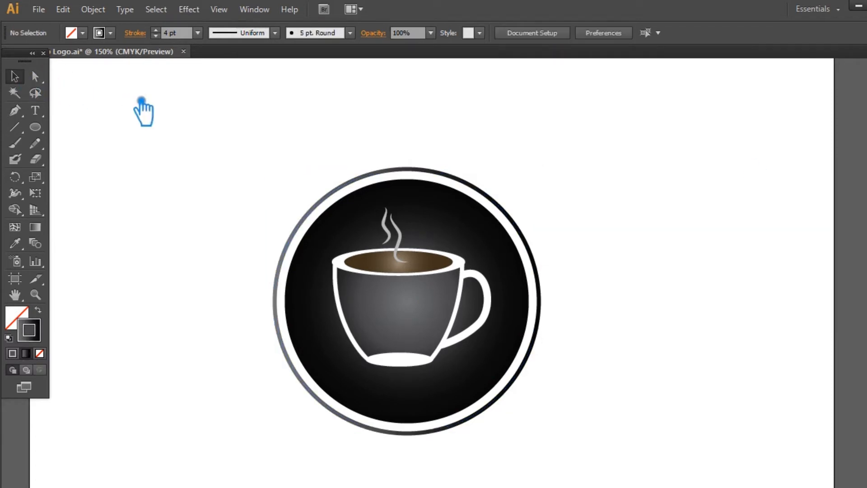
click(536, 248)
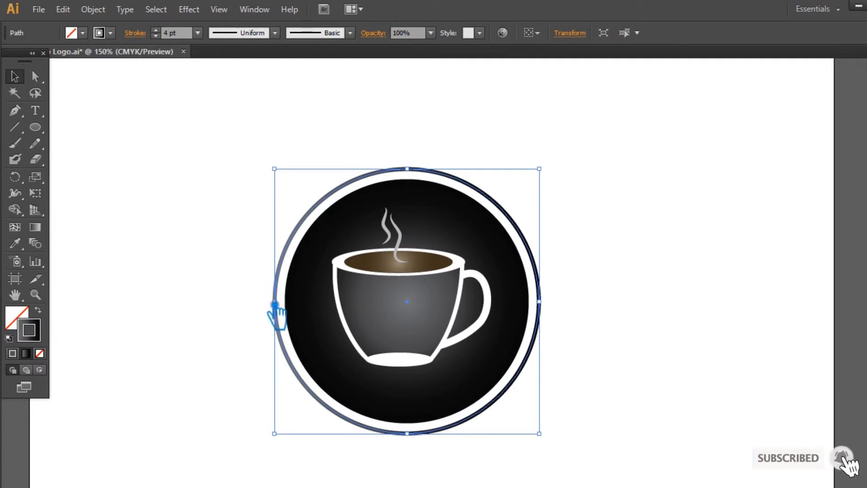
Place a vertical ruler guide through the centre of the circles and lock the guides
key(ctrl+r)
drag(6, 452, 415, 187)
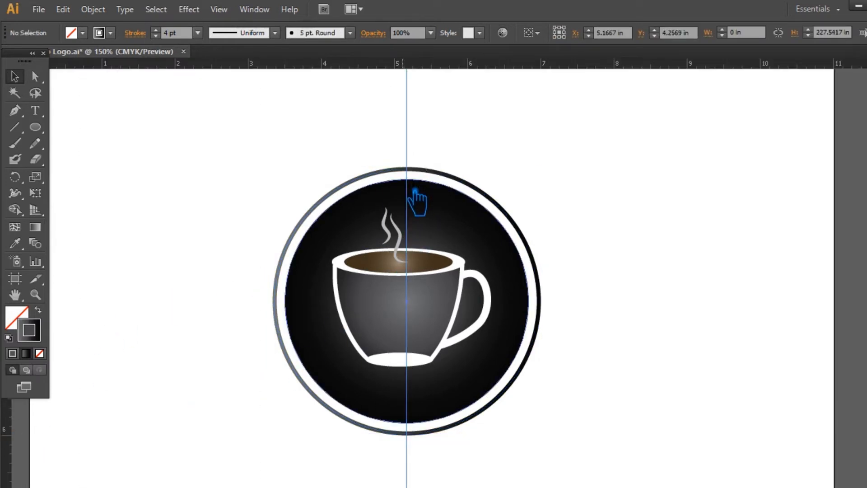
right_click(412, 140)
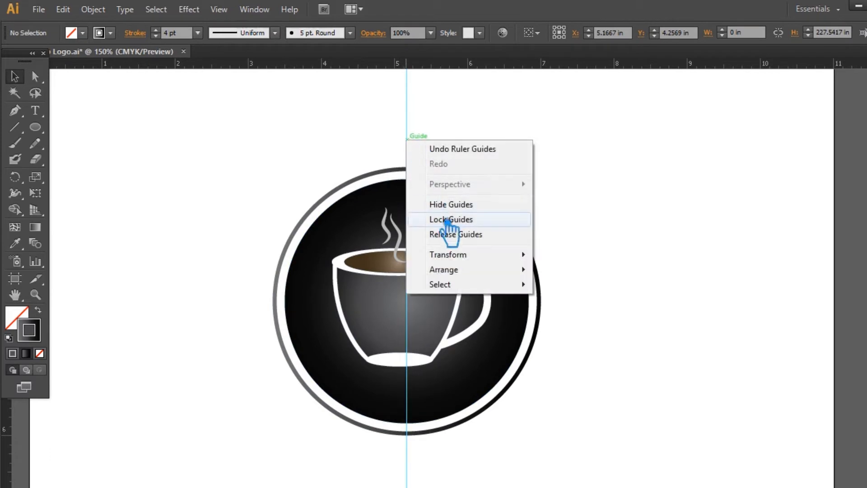
click(446, 220)
click(440, 181)
key(p)
click(407, 170)
key(ctrl+z)
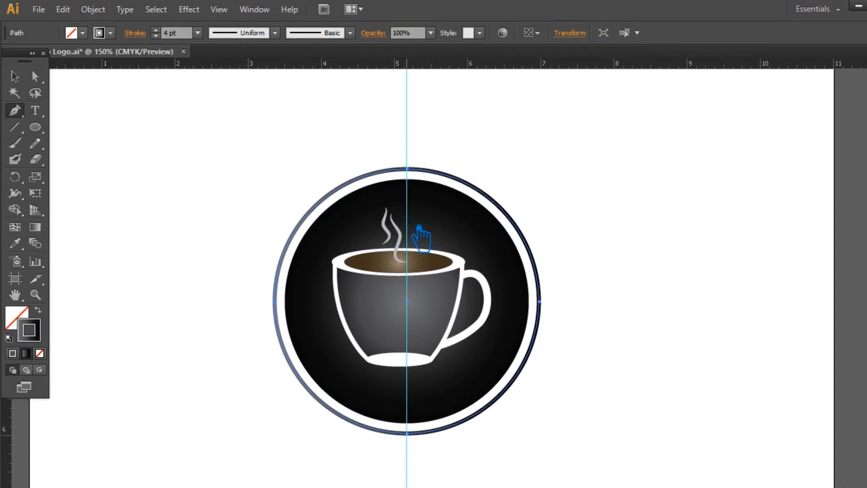
Add four anchor points to the outer ring, one just either side of the guide at both its top and bottom
click(22, 81)
click(573, 207)
click(432, 174)
key(p)
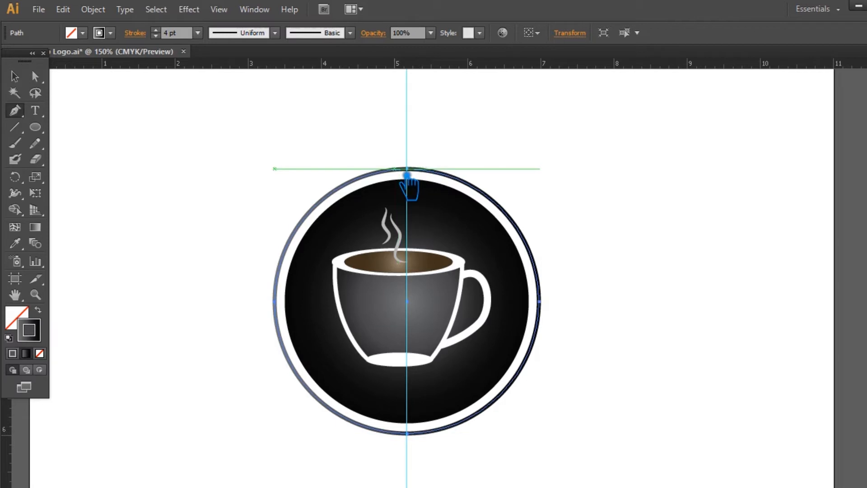
click(407, 175)
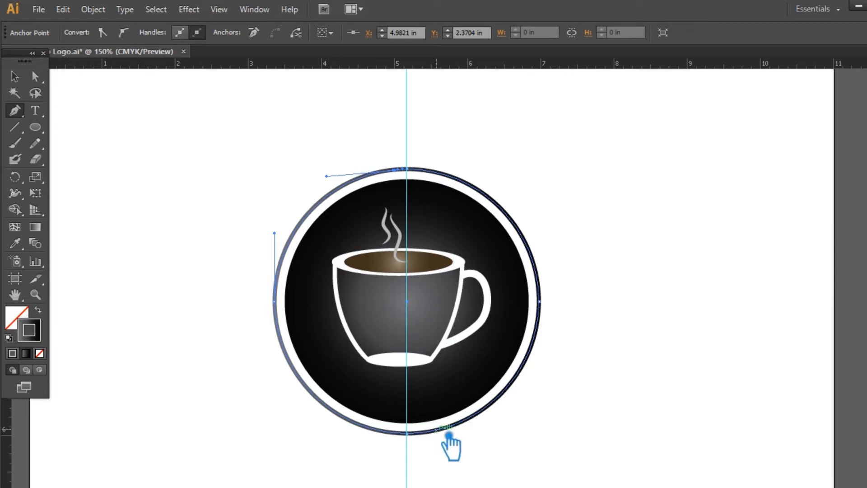
click(421, 432)
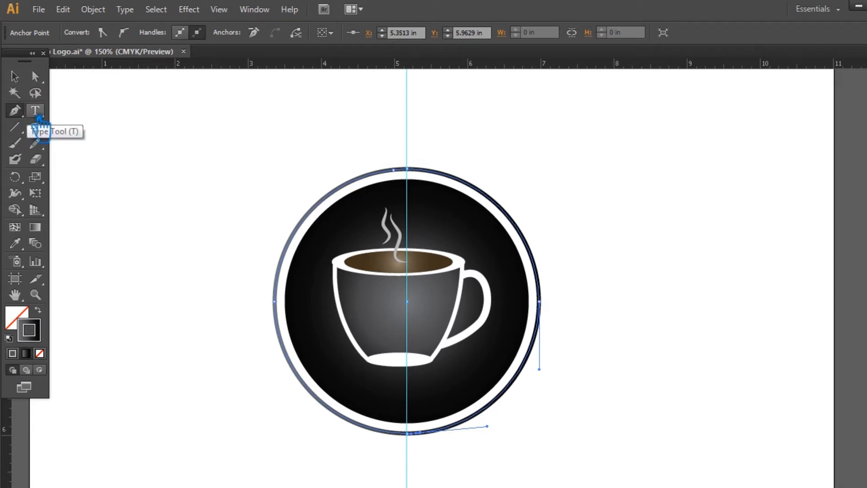
click(420, 170)
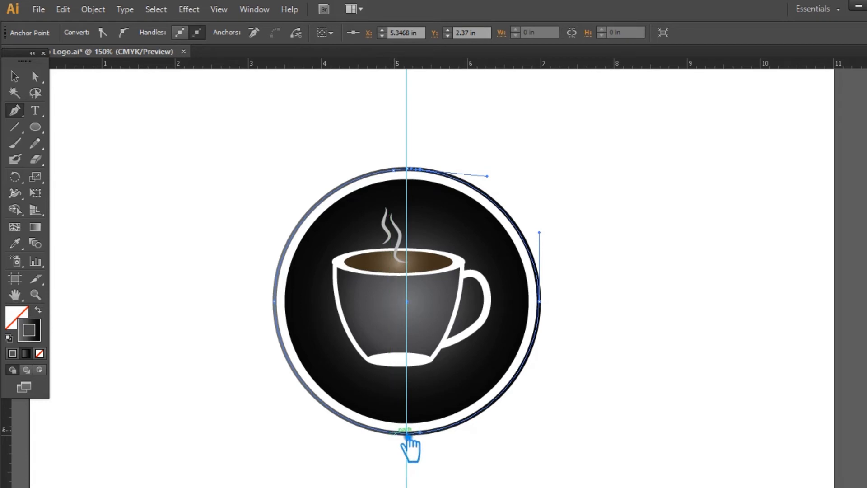
click(394, 433)
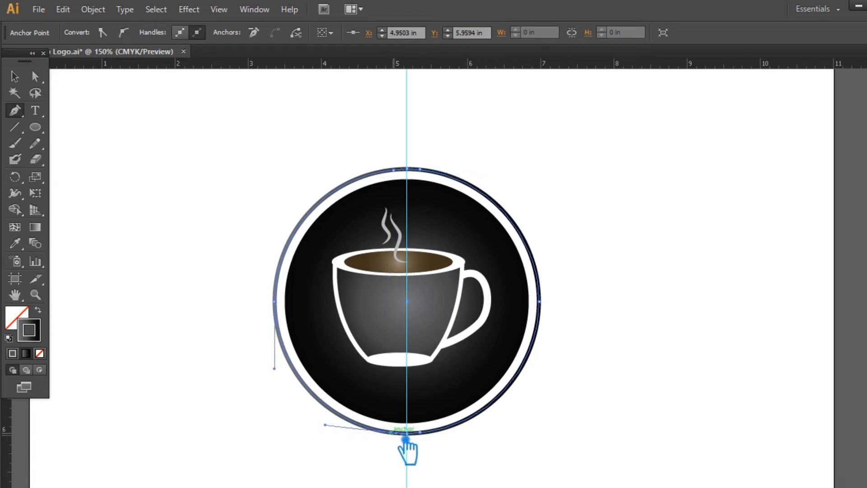
key(ctrl+z)
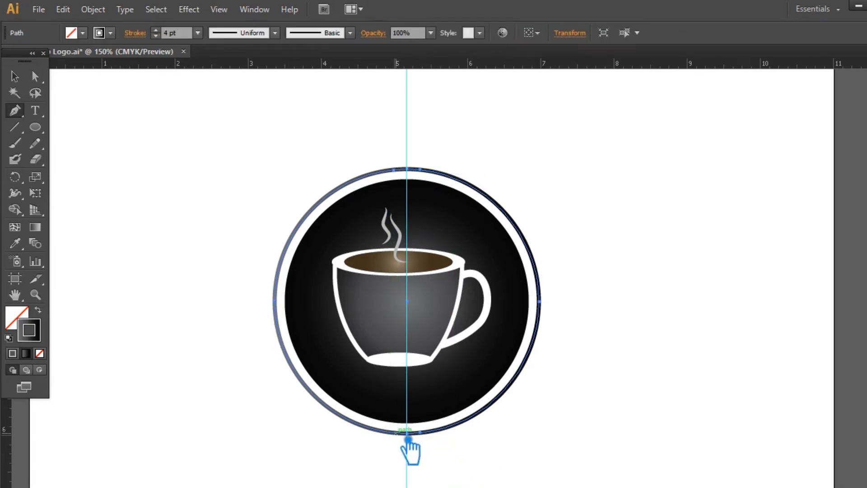
click(394, 433)
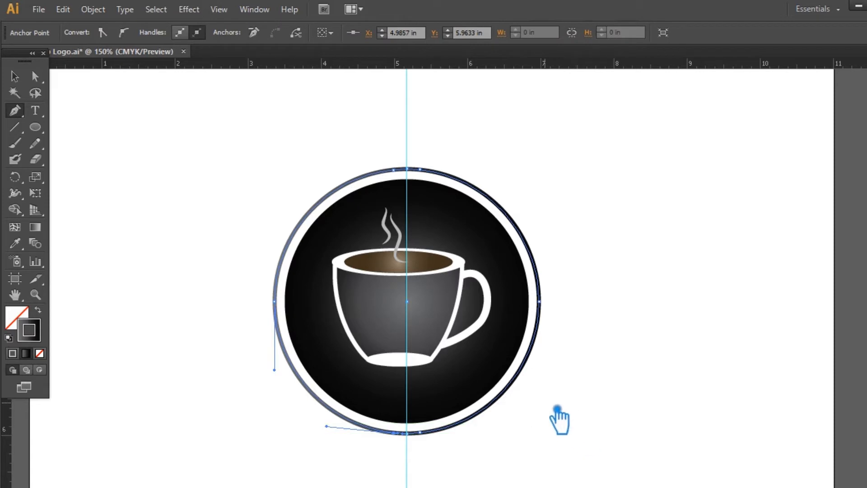
Delete the ring's bottom and top anchor points on the guide, splitting the ring into separate left and right arcs
key(a)
click(414, 434)
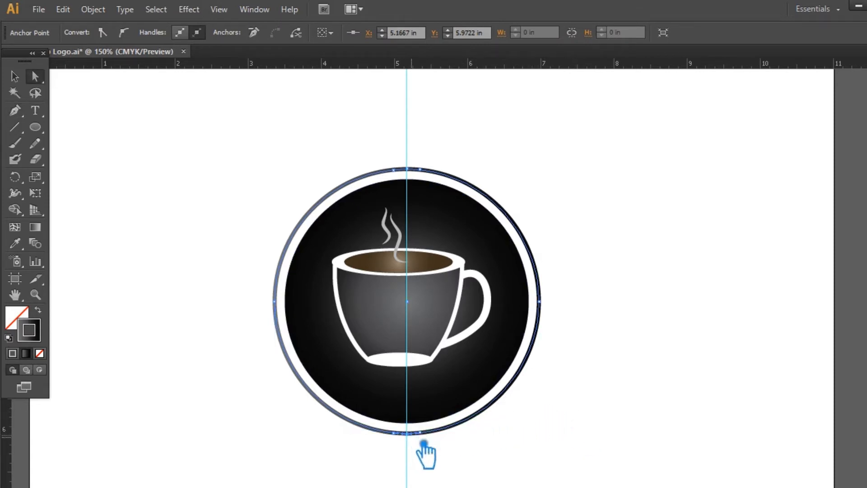
key(Delete)
click(414, 170)
key(Delete)
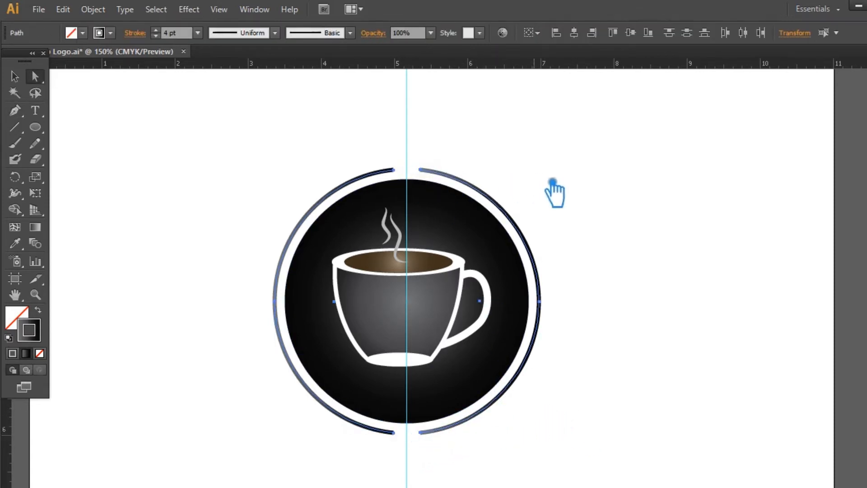
click(593, 192)
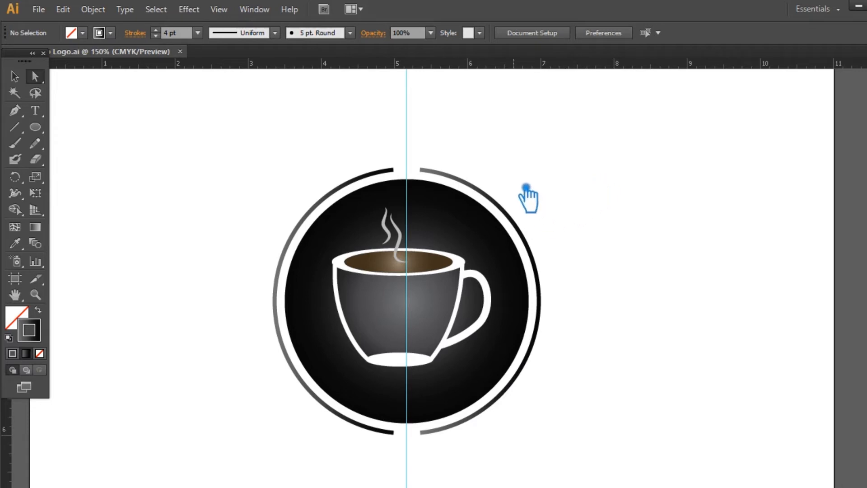
Apply the tapering triangular width profile to the right arc and raise its stroke weight to 5 pt
drag(44, 130, 106, 171)
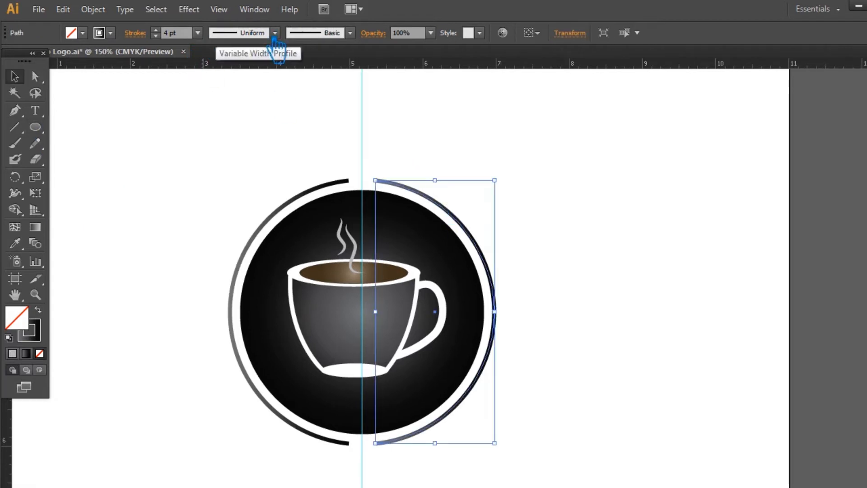
click(274, 34)
click(236, 141)
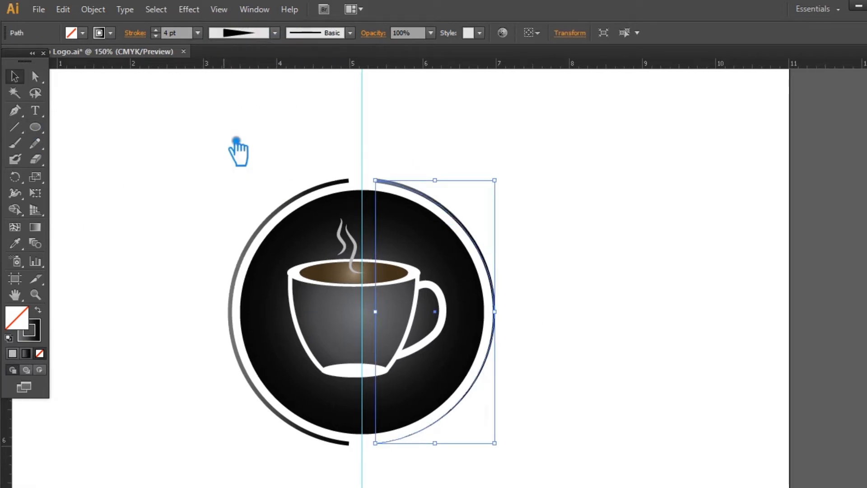
scroll(166, 34, up, 1)
scroll(166, 35, up, 1)
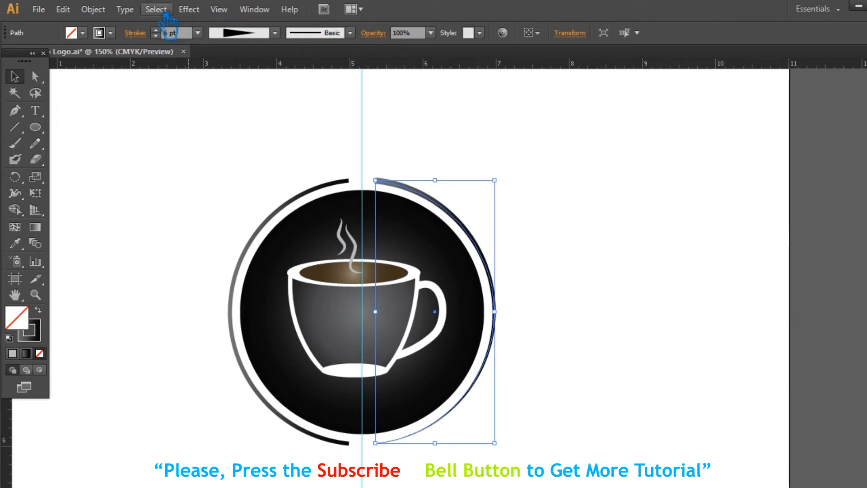
Give the left arc the same tapering width profile and the right arc's sampled stroke settings, and save the document
click(351, 181)
click(275, 33)
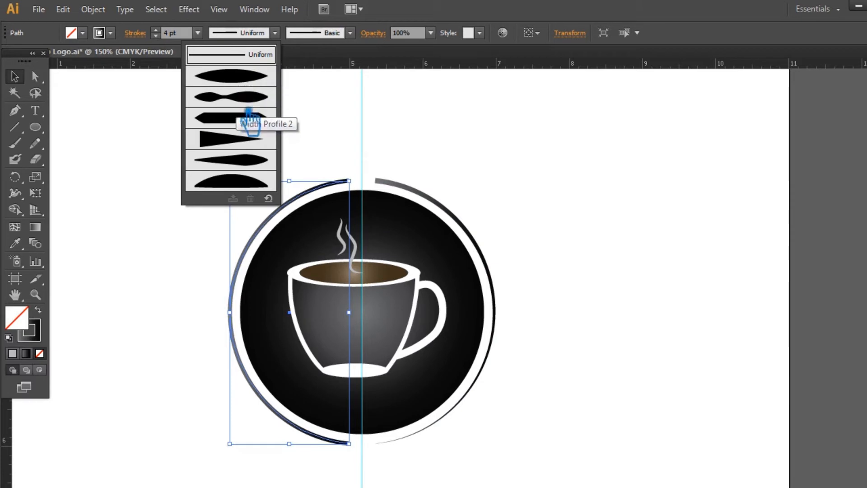
click(237, 151)
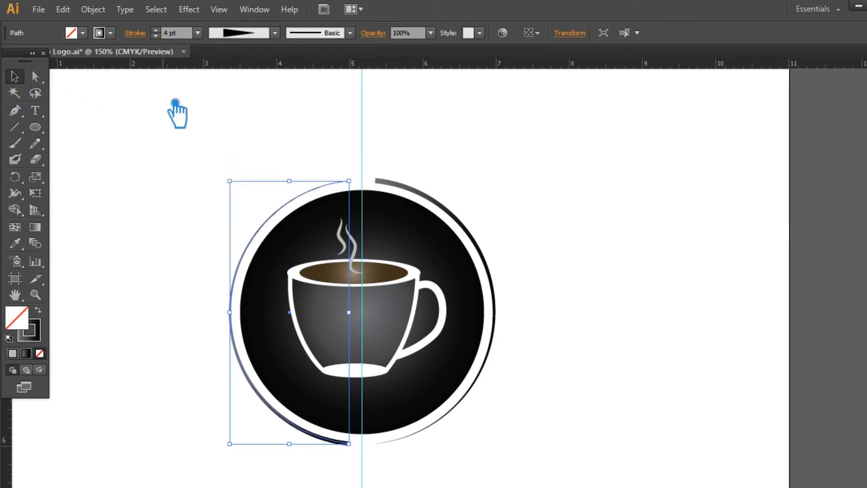
click(15, 243)
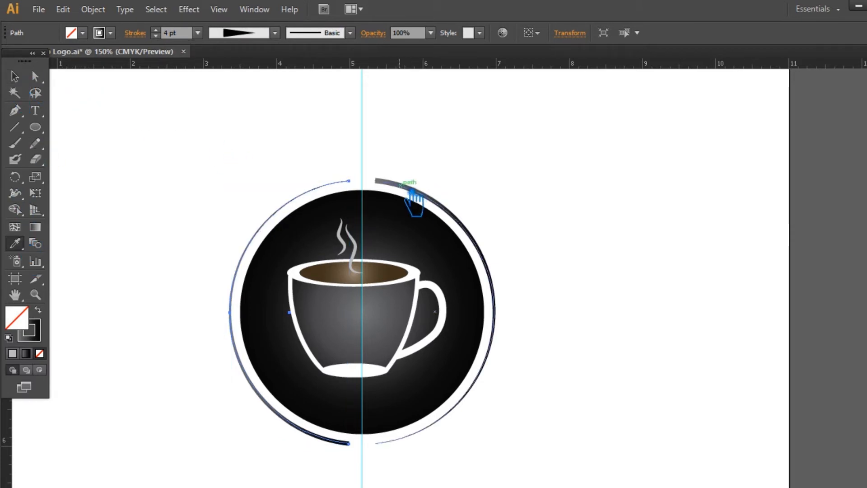
click(412, 192)
click(16, 77)
click(147, 129)
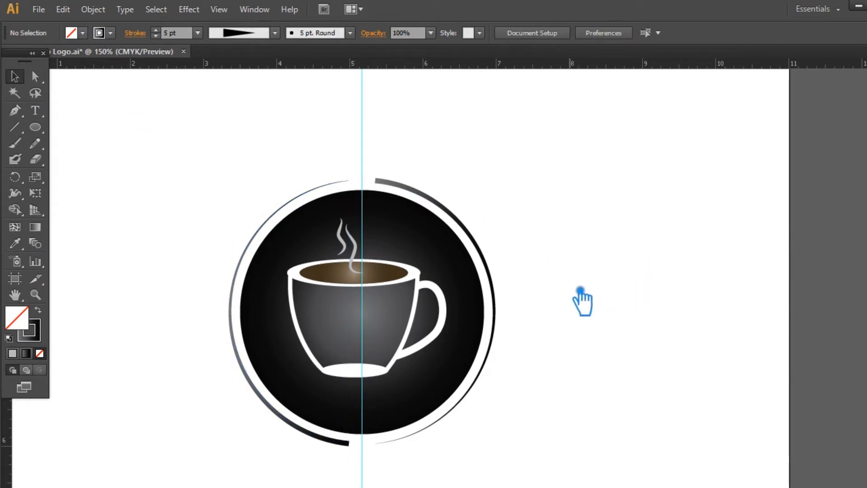
key(ctrl+s)
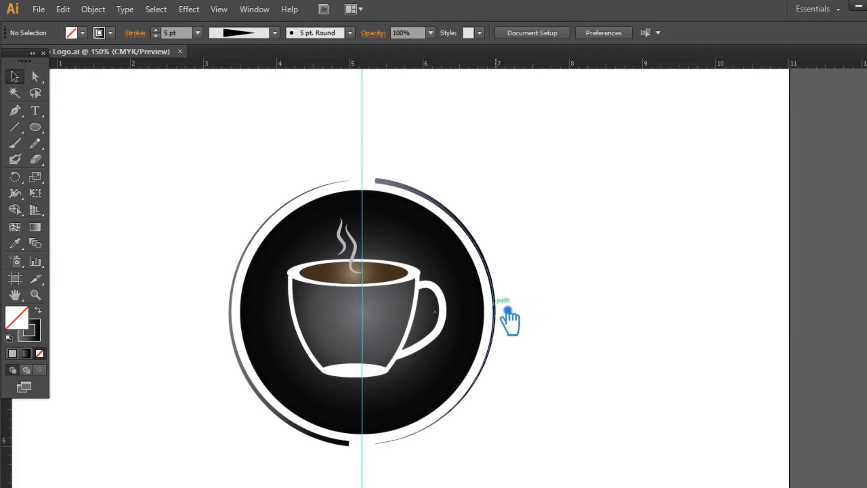
Draw a tall, narrow ellipse on the empty area left of the logo, with the gradient as its fill and no stroke
drag(36, 128, 52, 136)
drag(134, 223, 156, 289)
click(38, 310)
Convert the ellipse's top and bottom anchor points to corners to form a pointed shape
drag(15, 110, 50, 159)
click(129, 141)
click(130, 288)
click(15, 76)
click(234, 138)
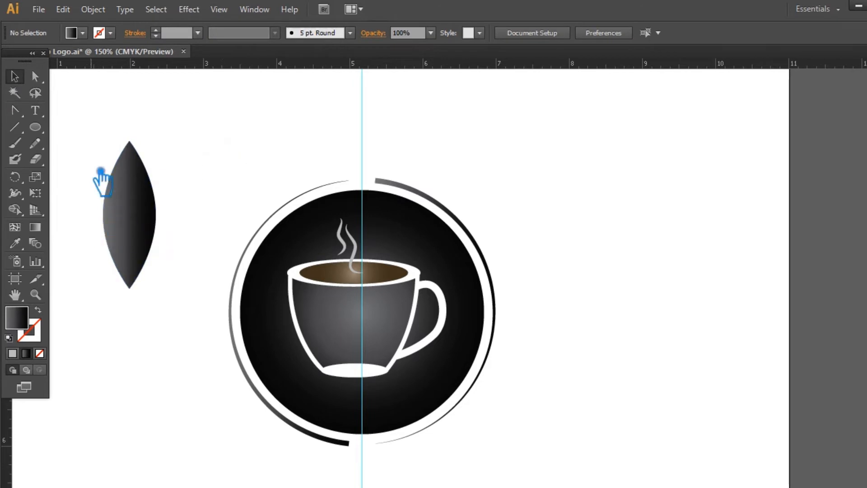
Lower the pointed shape's top anchor point so the upper half becomes shorter and rounder
click(111, 206)
key(a)
drag(177, 311, 177, 324)
click(164, 229)
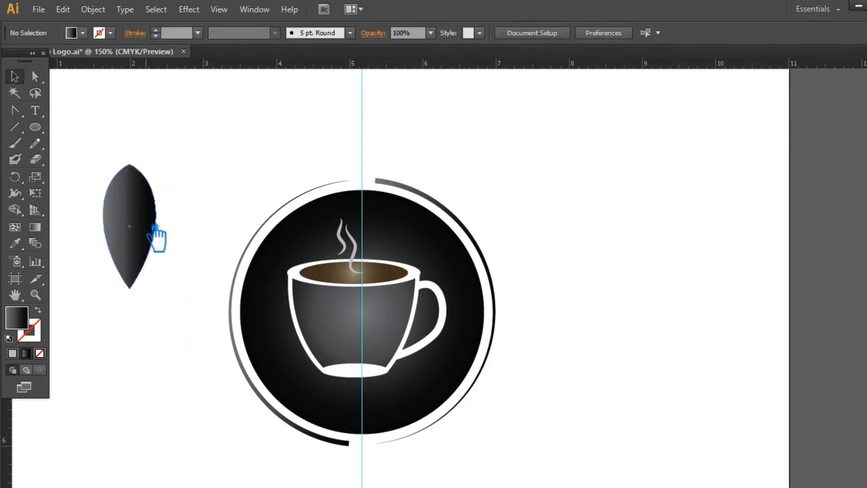
Draw an unfilled S-shaped pen path from the pointed shape's top tip down to its bottom tip
click(35, 295)
drag(156, 185, 157, 186)
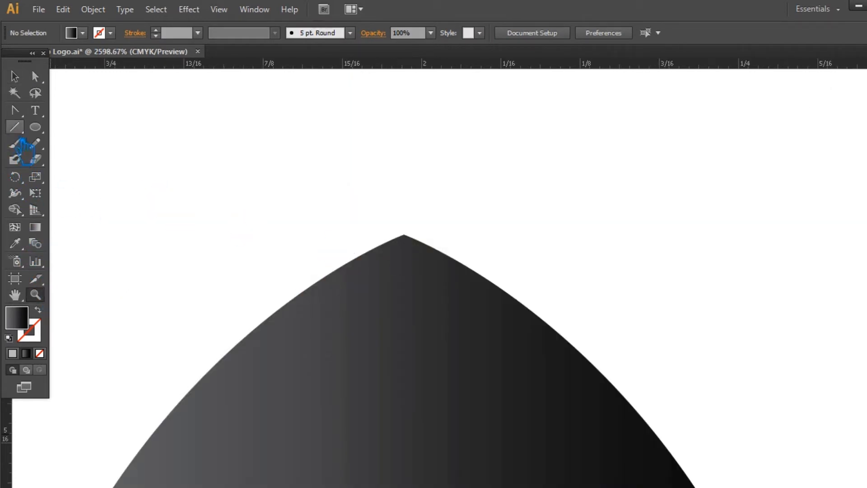
click(14, 110)
drag(404, 235, 426, 279)
key(ctrl+minus)
key(ctrl+minus)
key(ctrl+minus)
key(ctrl+minus)
key(ctrl+minus)
key(ctrl+minus)
key(ctrl+minus)
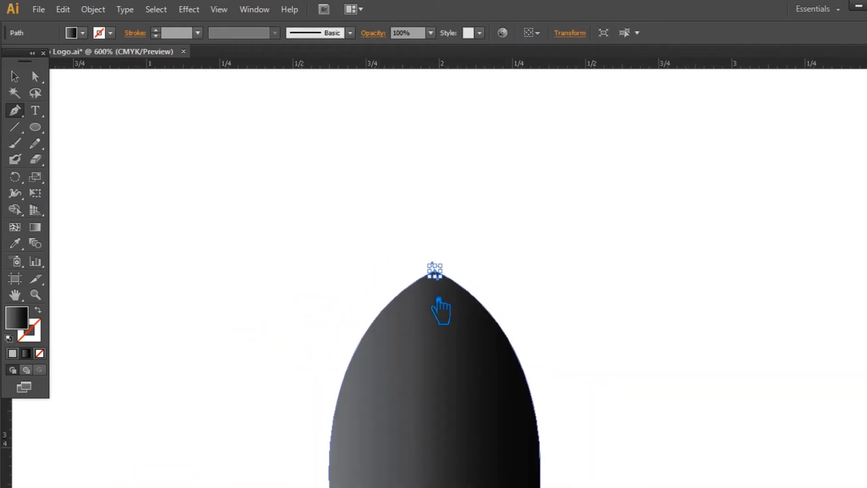
drag(539, 287, 500, 136)
drag(387, 226, 398, 259)
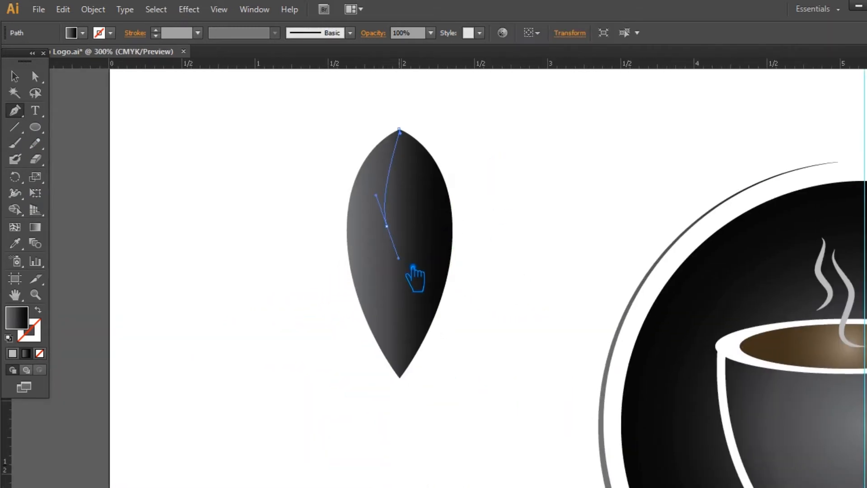
mouse_move(411, 371)
mouse_down()
mouse_move(402, 422)
mouse_move(412, 379)
mouse_up()
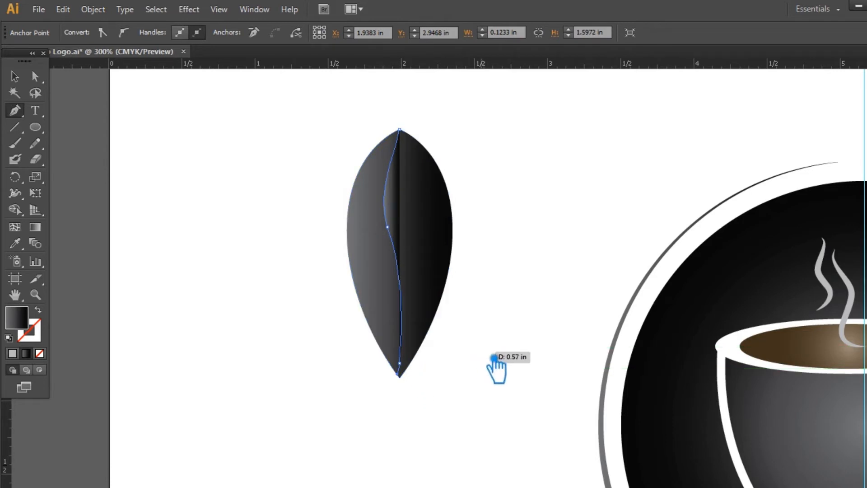
click(40, 354)
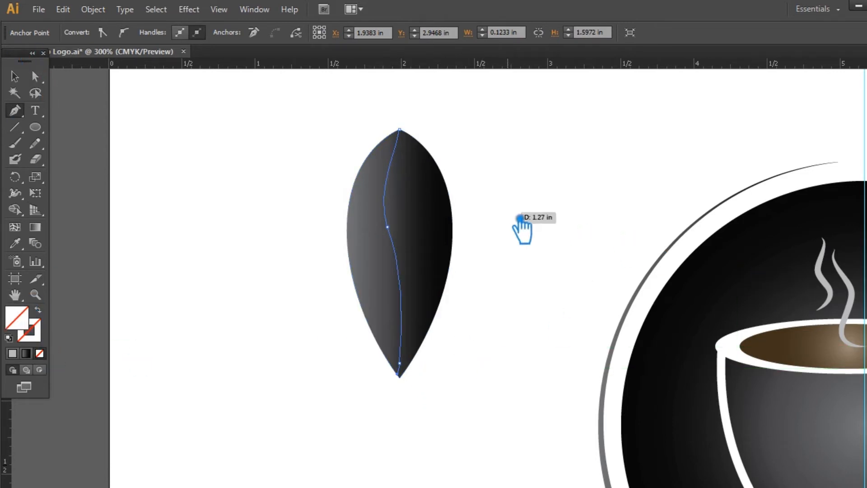
key(plus)
click(15, 77)
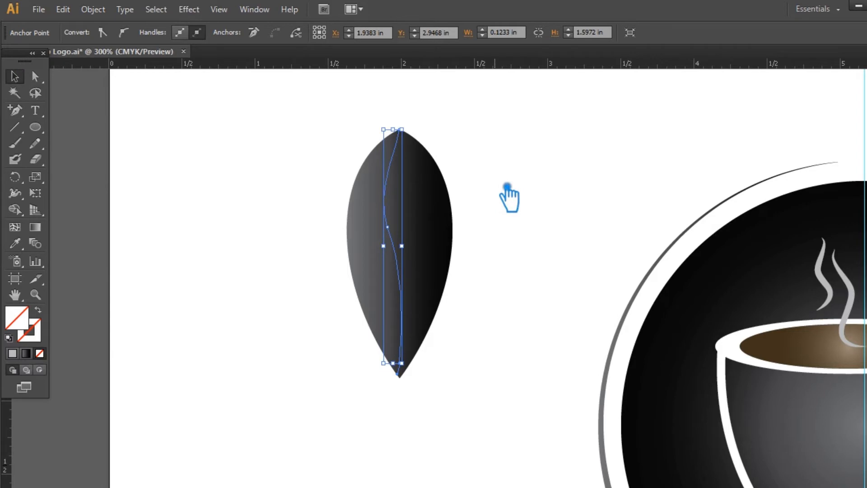
Shift the S-curve's middle anchor point towards the shape's centre line and align its bottom anchor with the lower tip
key(ctrl+plus)
drag(517, 181, 525, 236)
key(a)
drag(389, 281, 442, 286)
click(423, 456)
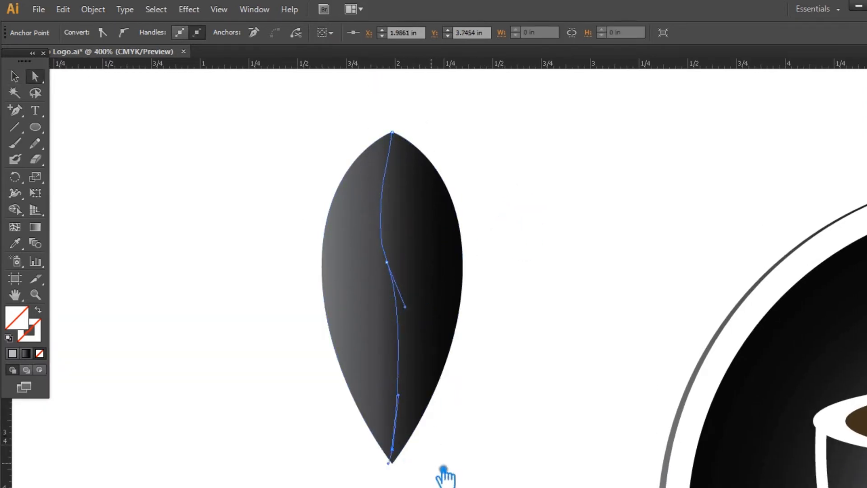
Extend the S-curve's end anchor points slightly beyond the shape's top and bottom tips
click(15, 76)
key(a)
drag(392, 132, 392, 129)
key(ctrl+equal)
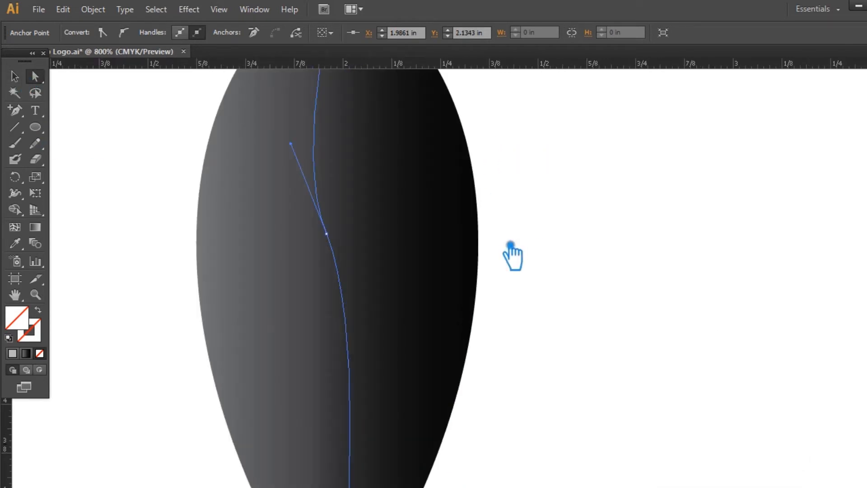
scroll(524, 280, down, 8)
click(363, 296)
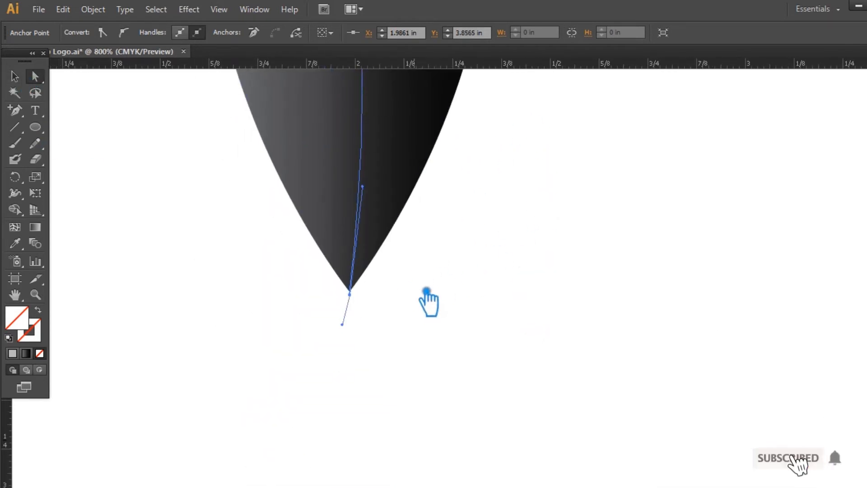
drag(360, 303, 361, 308)
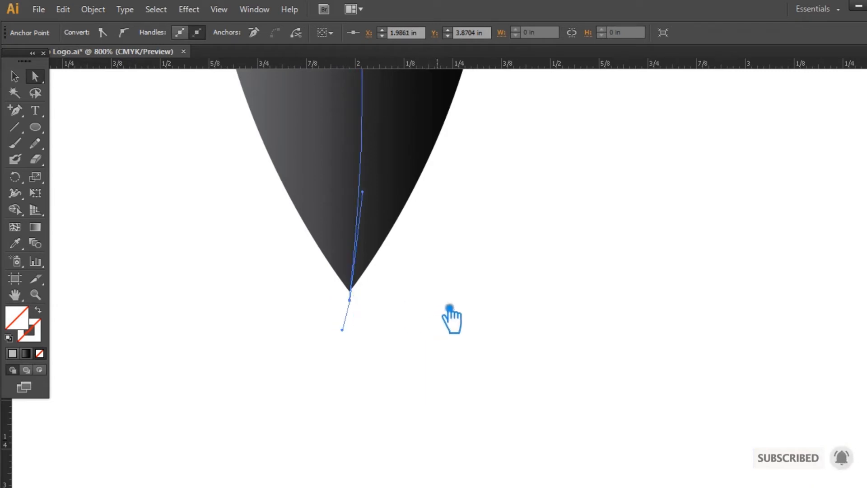
key(ctrl+equal)
key(ctrl+equal)
key(ctrl+equal)
key(ctrl+equal)
drag(450, 296, 841, 281)
drag(493, 337, 506, 339)
Move the S-curve's middle anchor point slightly downward and adjust the curve's handles to smooth its bends
key(ctrl+minus)
key(ctrl+minus)
key(ctrl+minus)
key(ctrl+minus)
key(ctrl+minus)
key(ctrl+minus)
key(ctrl+minus)
key(ctrl+minus)
click(446, 185)
key(Down)
key(Down)
key(Down)
key(Down)
key(Down)
key(Down)
mouse_move(461, 224)
mouse_down()
mouse_move(473, 238)
mouse_move(466, 240)
mouse_up()
drag(431, 160, 436, 153)
drag(458, 232, 463, 218)
Select the pointed shape together with the S-curve and split the shape along the curve with Pathfinder Divide
click(15, 76)
click(495, 130)
drag(519, 292, 403, 117)
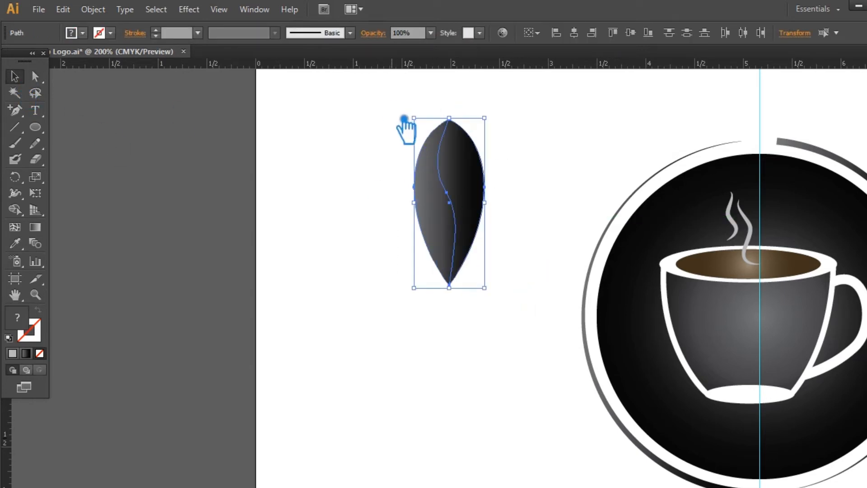
click(865, 336)
click(752, 395)
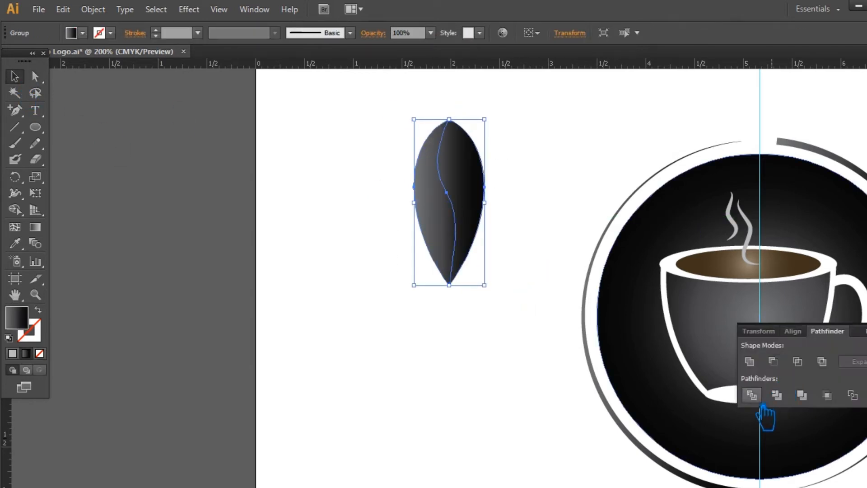
Ungroup the divided pointed shape and clear the selection
right_click(453, 201)
click(492, 279)
click(515, 244)
Select the shape's right half and set its gradient's black end stop to dark green 1D3504
click(463, 185)
click(36, 227)
click(865, 192)
click(864, 276)
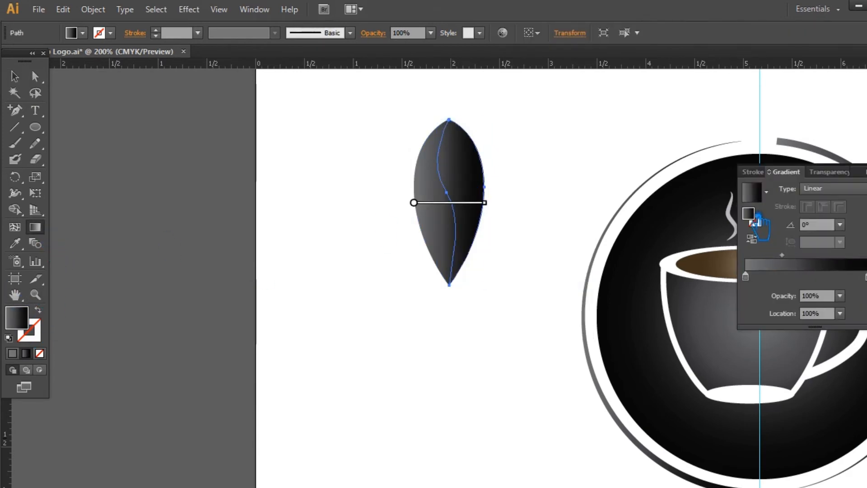
double_click(754, 216)
click(472, 235)
drag(425, 246, 438, 246)
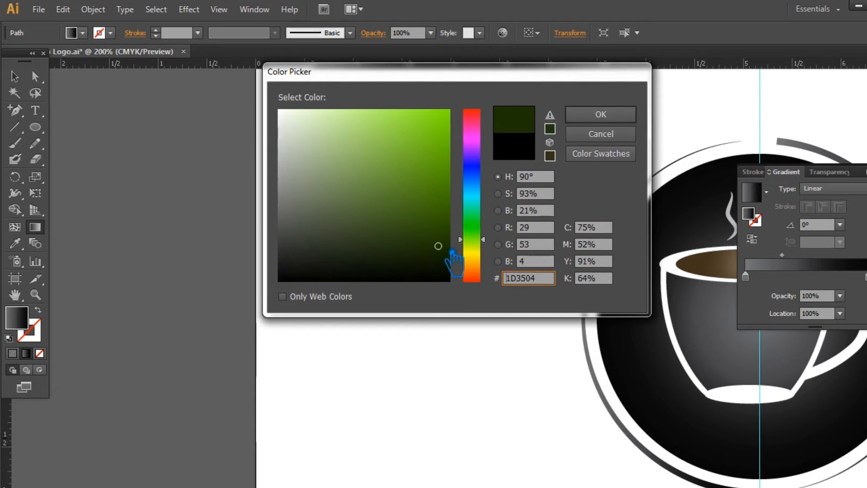
click(617, 116)
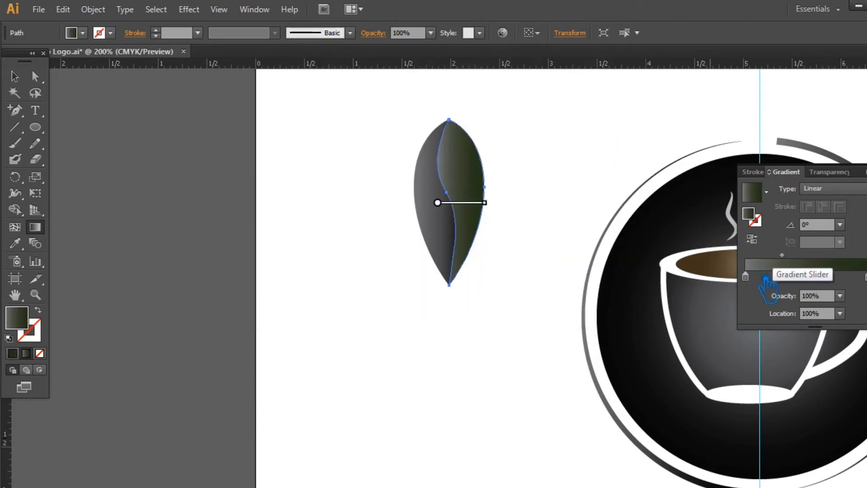
Set the starting stop of the right half's gradient to yellow-green ADE533
click(746, 276)
double_click(749, 213)
drag(472, 271, 472, 244)
click(411, 129)
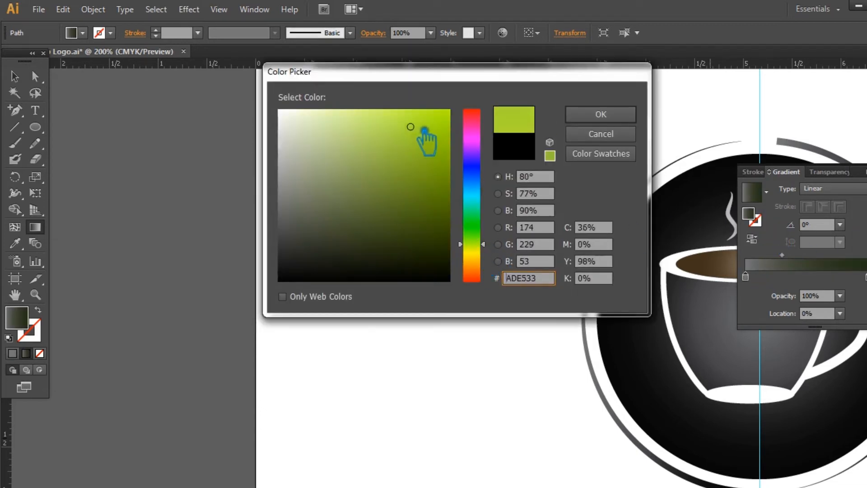
click(600, 115)
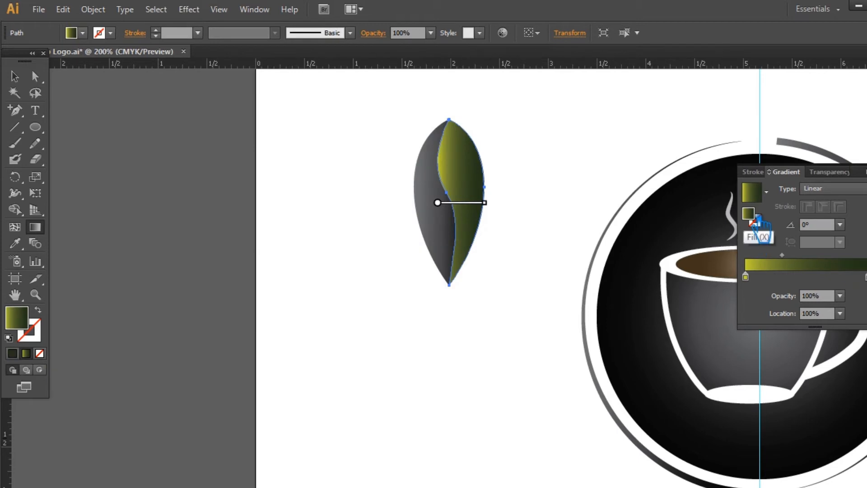
Recolour the dark end stop of the right half's gradient with a brighter, more saturated green
double_click(750, 213)
click(472, 253)
click(435, 223)
click(602, 113)
Run the right half's gradient vertically from tip to tip and reverse it so the light green is at the top
mouse_move(463, 283)
mouse_down()
mouse_move(471, 178)
mouse_move(461, 118)
mouse_up()
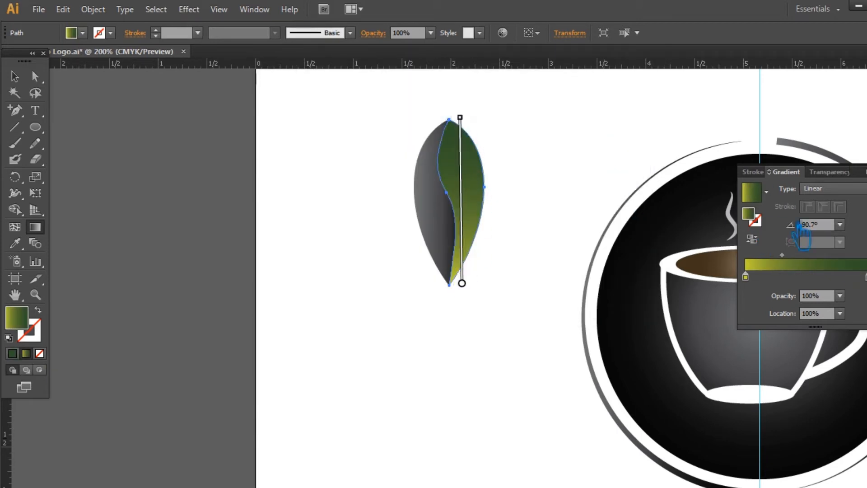
click(753, 239)
mouse_move(831, 256)
mouse_down()
mouse_move(841, 255)
mouse_move(863, 296)
mouse_move(866, 277)
mouse_move(832, 253)
mouse_up()
click(851, 276)
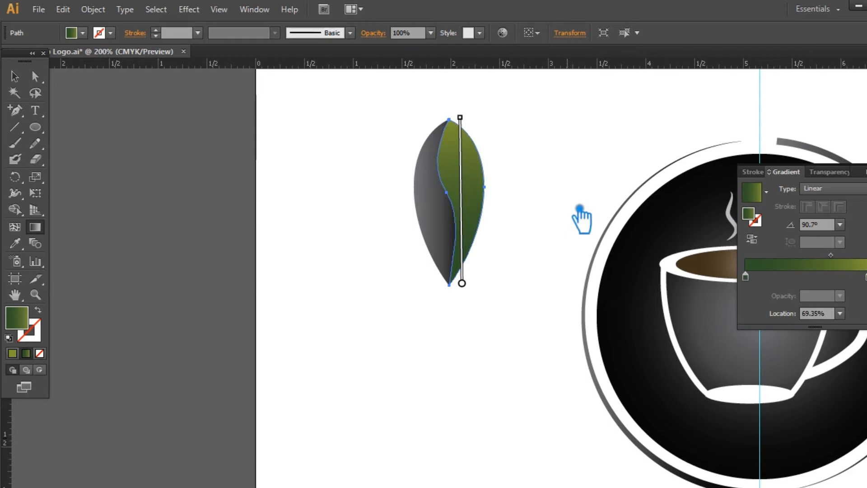
Apply the right half's green gradient to the left half with the Eyedropper
click(15, 76)
click(426, 188)
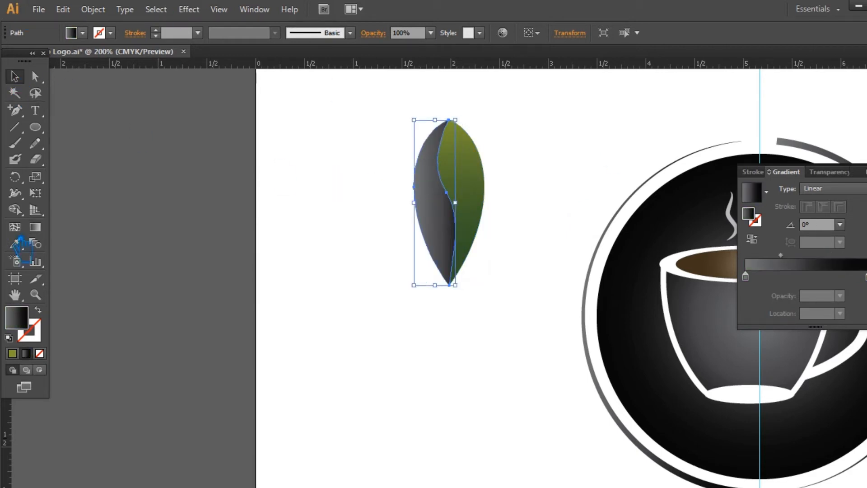
click(14, 243)
click(481, 169)
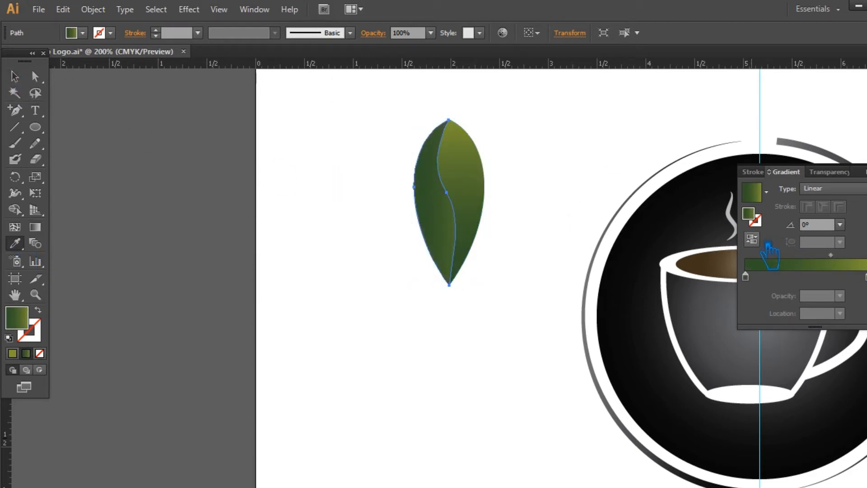
Try reversing the direction of the left half's green gradient
click(752, 239)
click(15, 75)
click(338, 198)
click(423, 207)
click(866, 194)
click(753, 241)
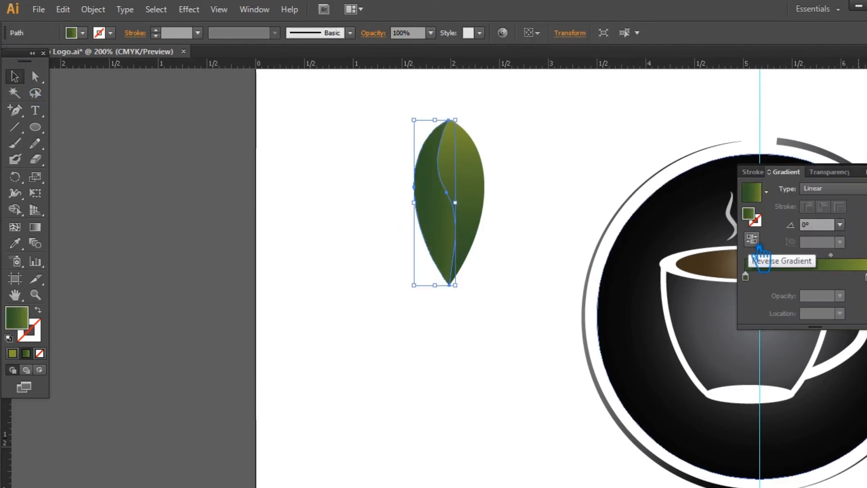
click(432, 355)
click(442, 201)
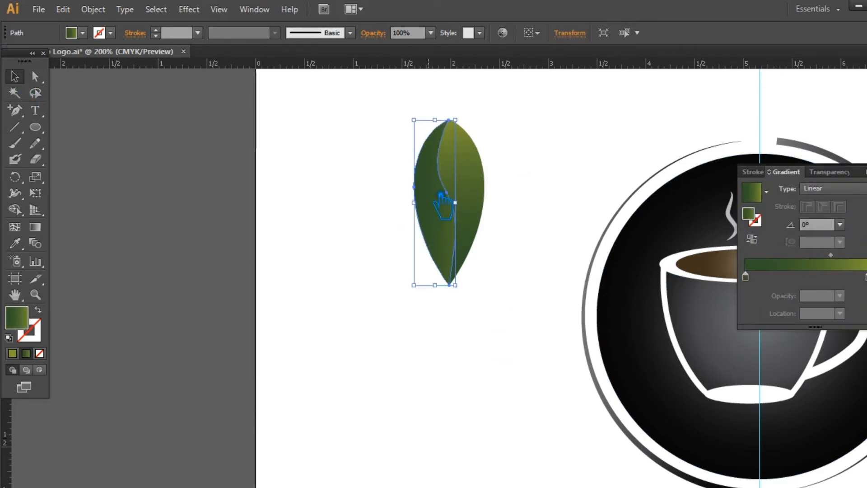
Select both halves of the leaf and group them
click(533, 326)
drag(513, 344, 359, 83)
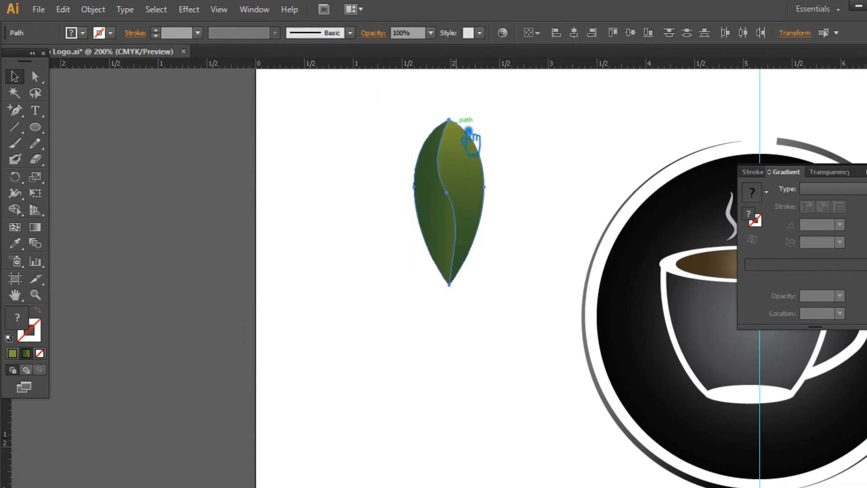
key(ctrl+g)
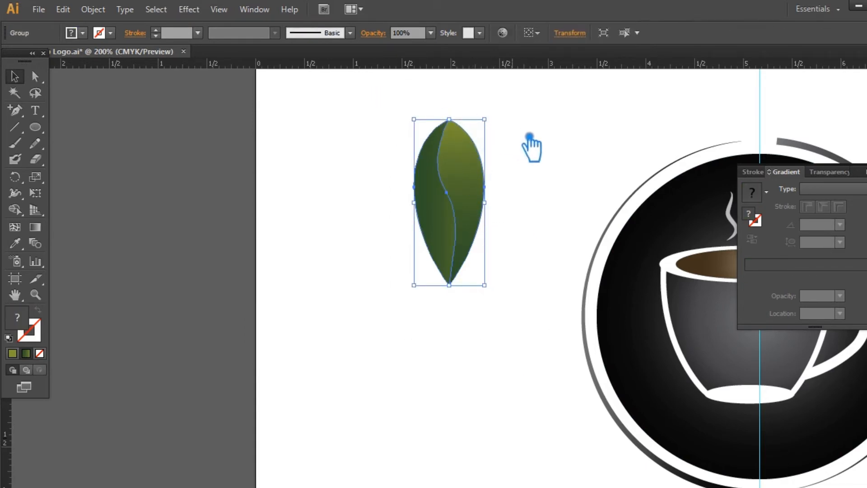
Move the leaf onto the top edge of the black circle, rotating it nearly horizontal and scaling it down
key(ctrl+F9)
drag(540, 241, 361, 277)
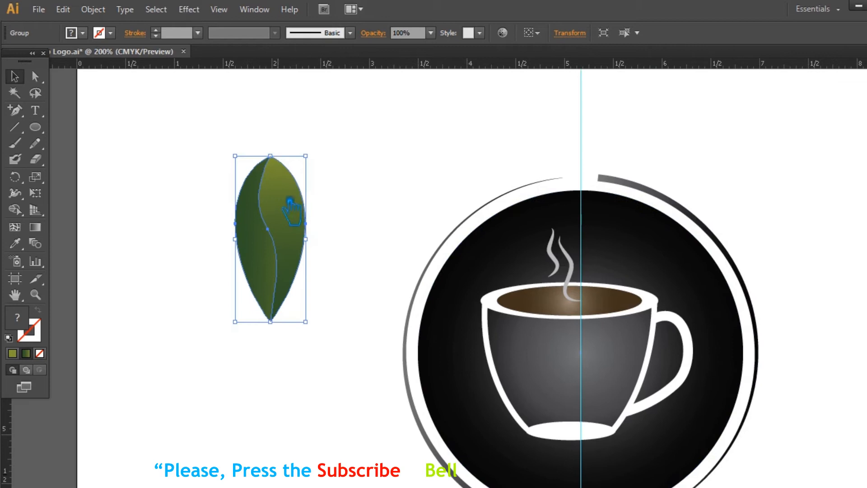
drag(289, 197, 444, 168)
drag(479, 140, 532, 242)
drag(476, 230, 608, 200)
drag(666, 155, 673, 162)
Position a rotated copy of the leaf across the black circle's bottom edge and enlarge it
key(Up)
key(Up)
key(Up)
key(Up)
key(Up)
key(Up)
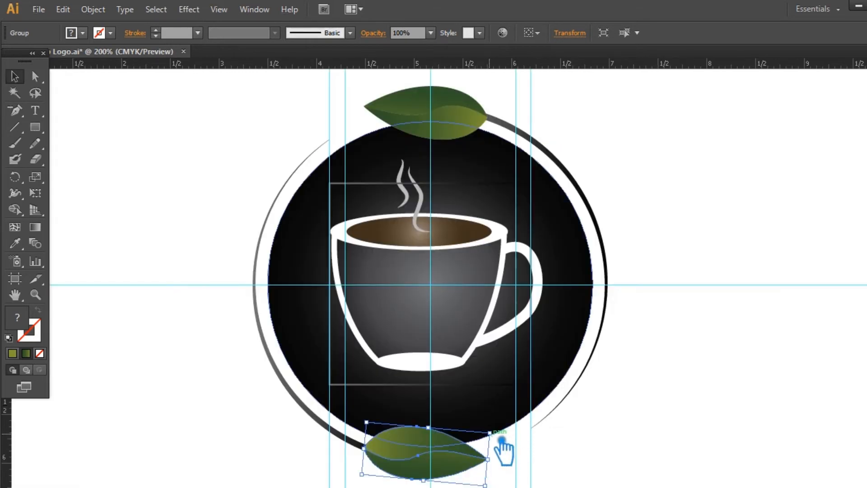
drag(494, 440, 529, 435)
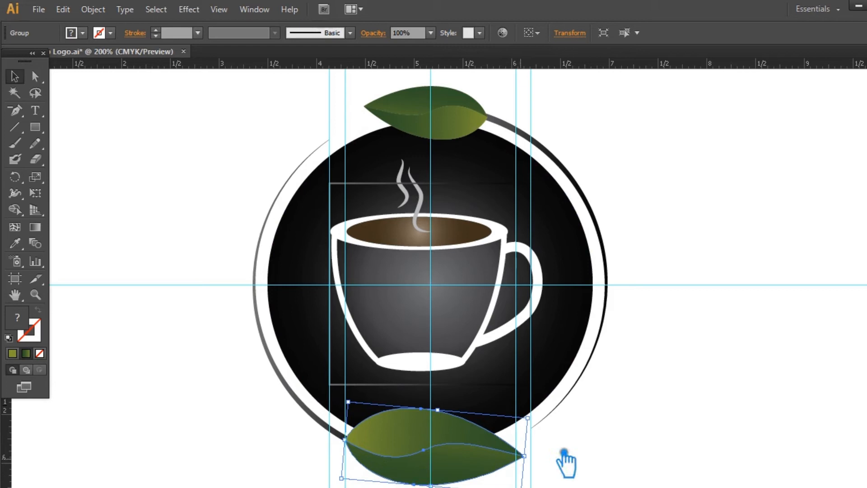
click(616, 426)
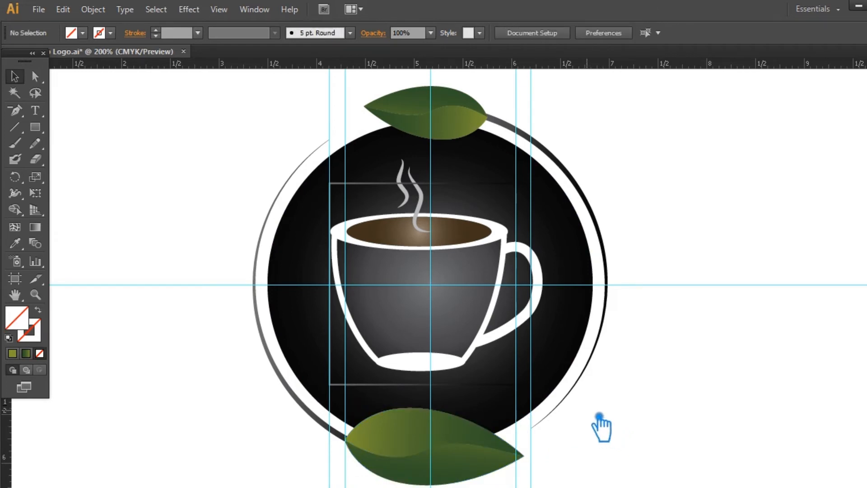
Select the top and bottom leaves and group them together
click(484, 131)
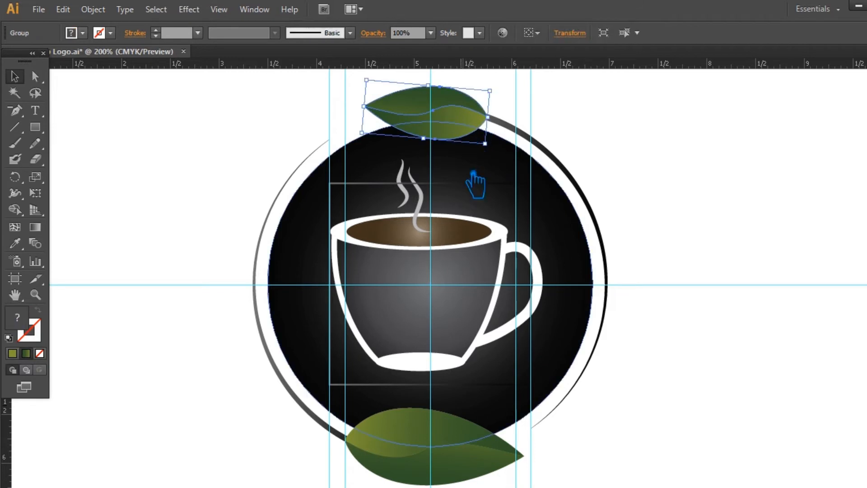
shift+click(451, 437)
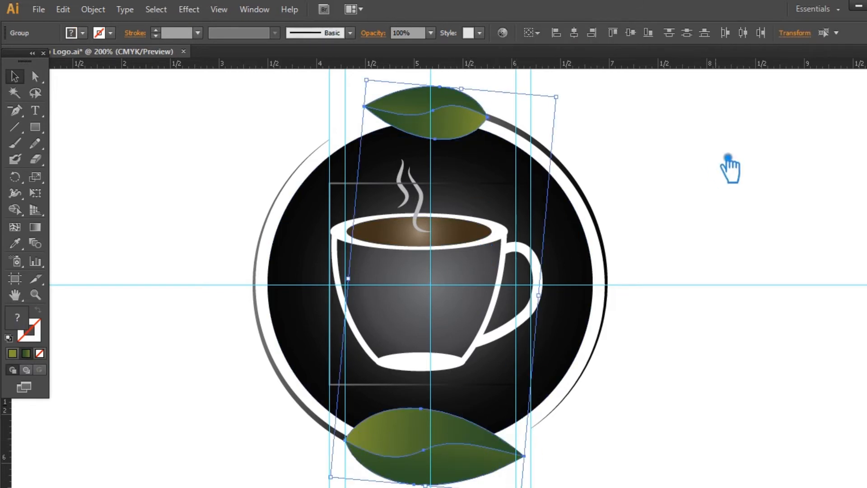
key(ctrl+g)
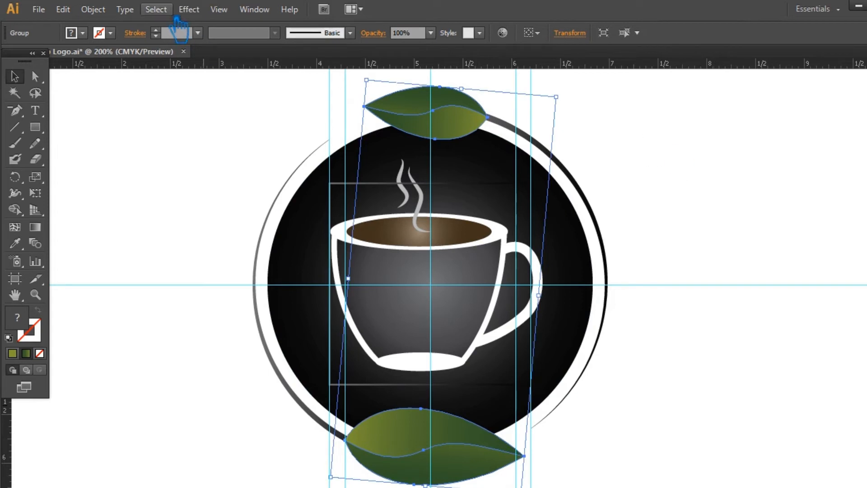
Offset the paths of both leaves by 0.07 in with mitered joins, using the preview
click(95, 10)
mouse_move(163, 285)
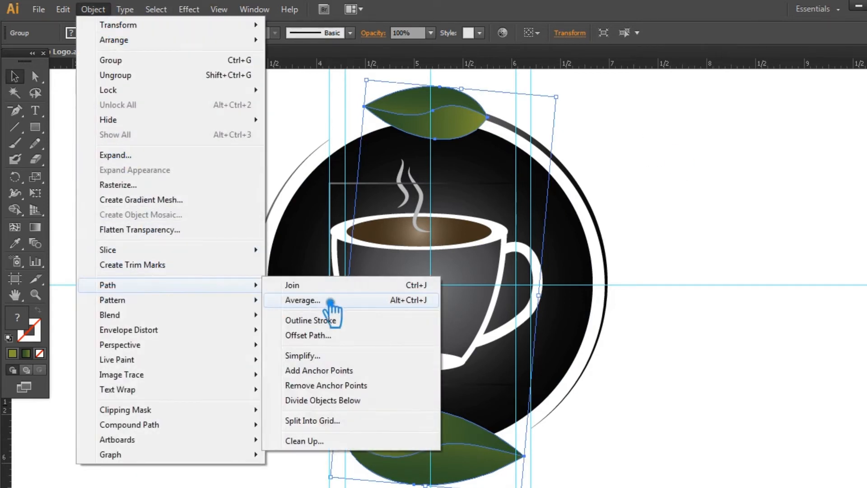
click(336, 335)
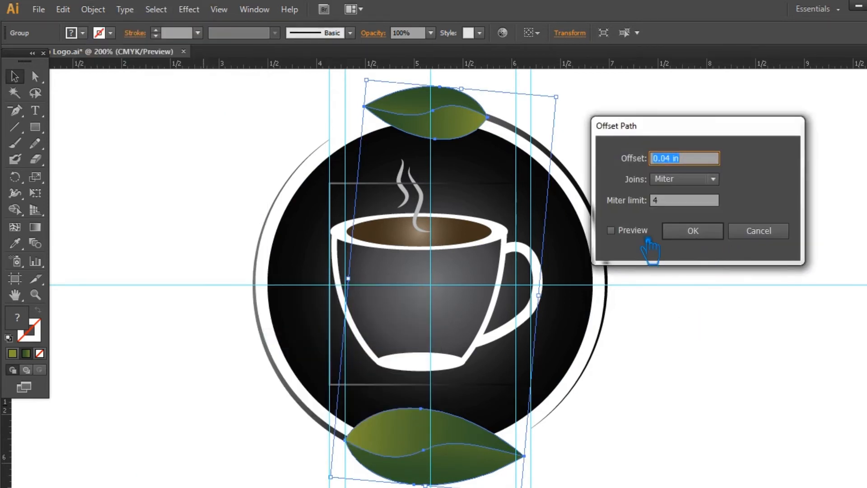
click(611, 230)
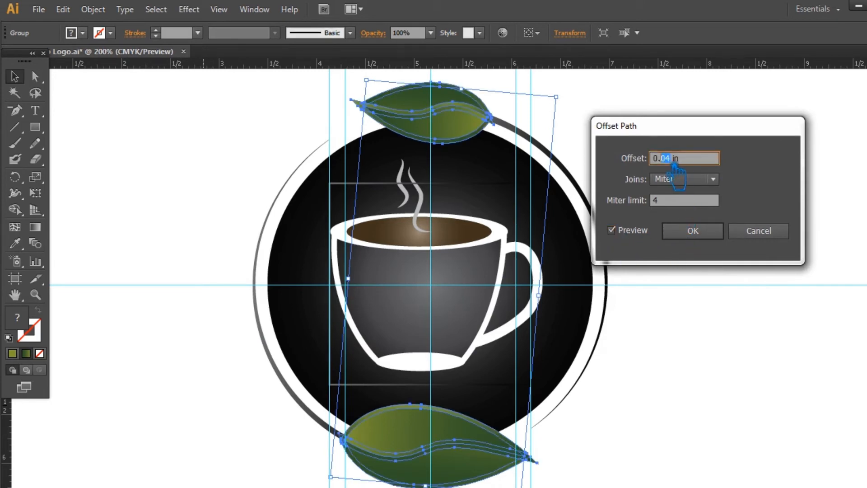
text(1)
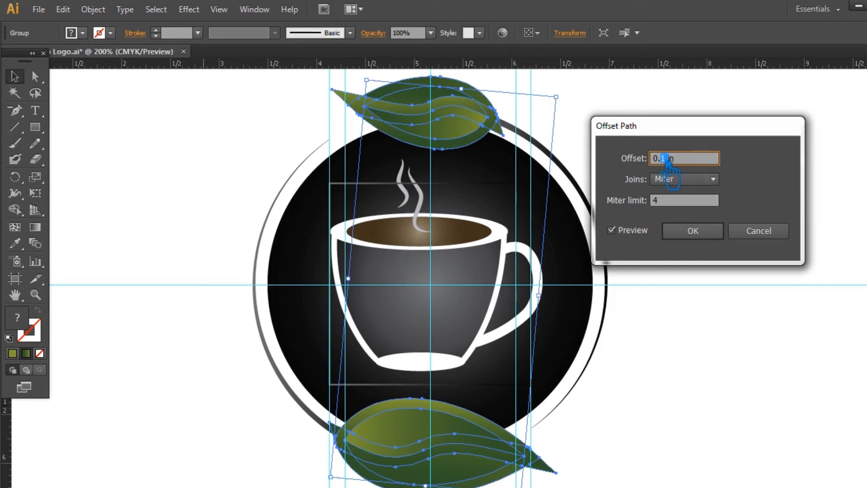
text(0)
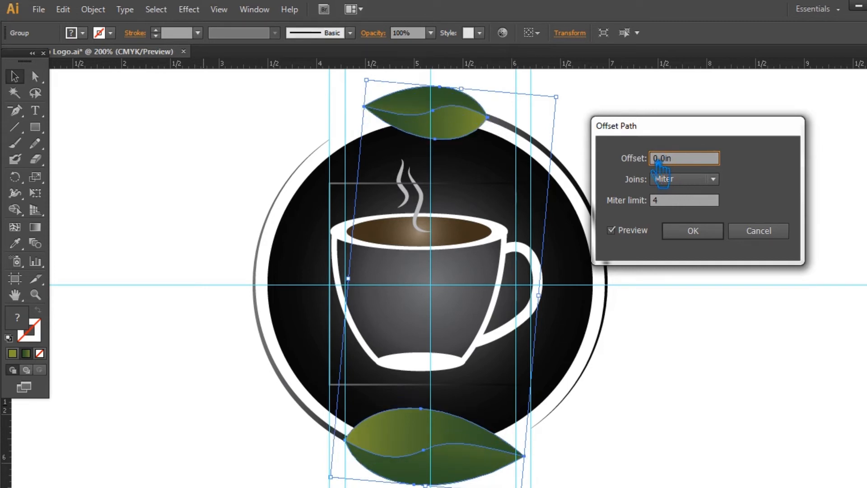
text(6)
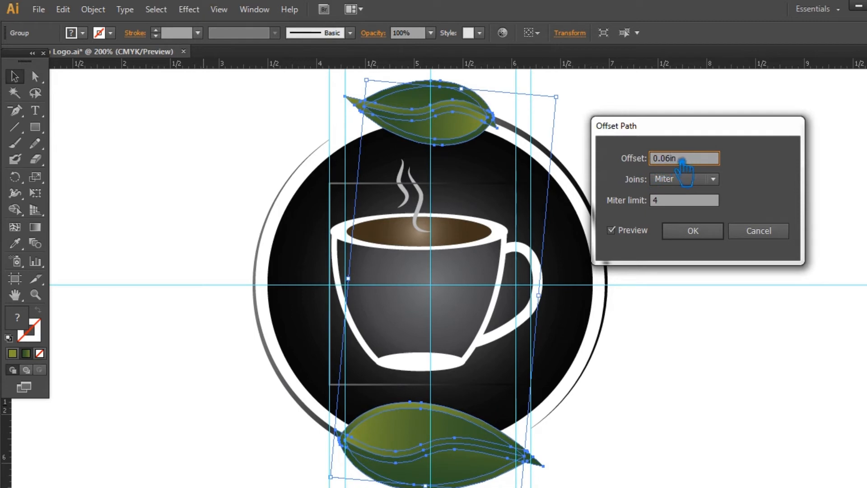
text(7)
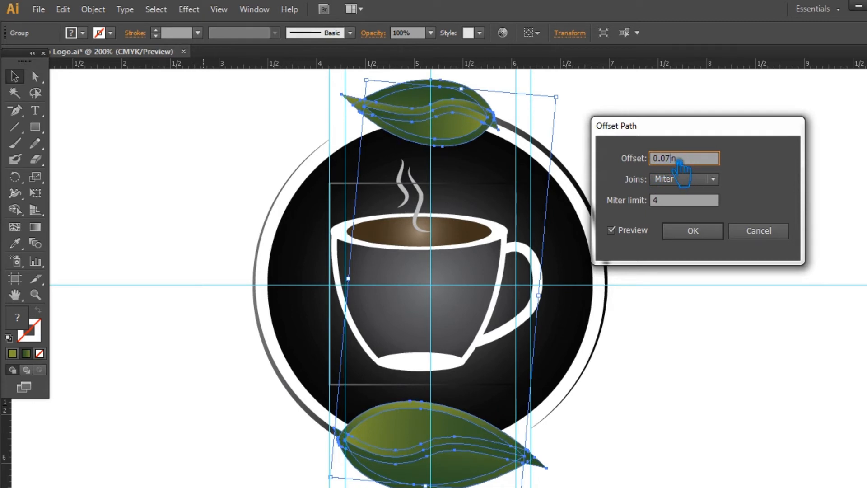
click(707, 231)
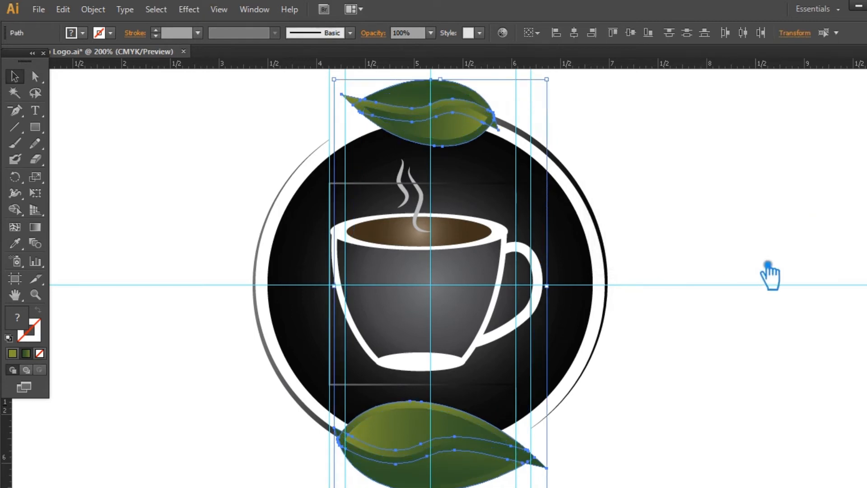
Ungroup the two leaves and select the bottom leaf together with the black circle
click(769, 275)
click(456, 415)
right_click(457, 414)
click(770, 325)
click(770, 326)
click(470, 415)
shift+click(513, 377)
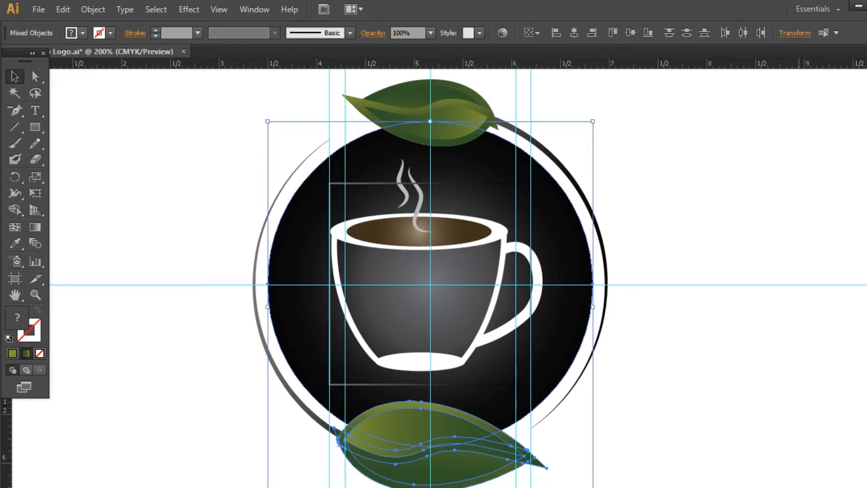
key(shift+ctrl+F9)
Delete the faint rectangular frame around the cup
click(773, 447)
drag(612, 487, 379, 451)
click(374, 390)
click(372, 385)
key(Delete)
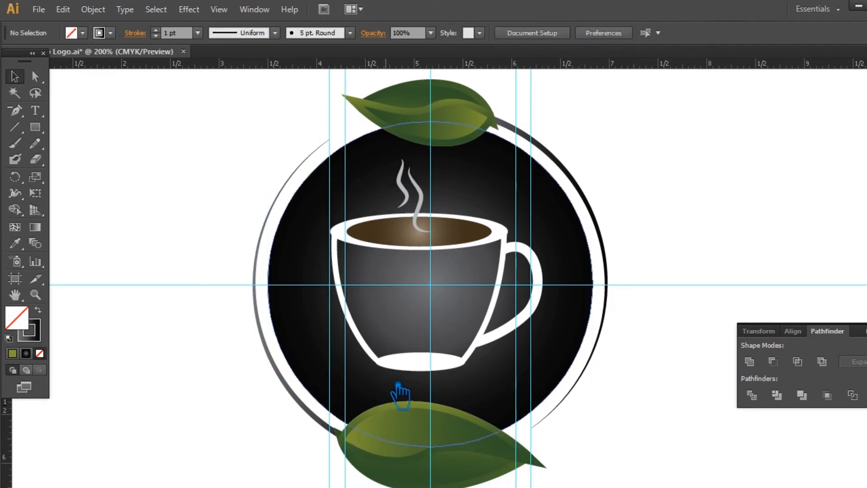
key(ctrl+semicolon)
key(ctrl+semicolon)
click(866, 325)
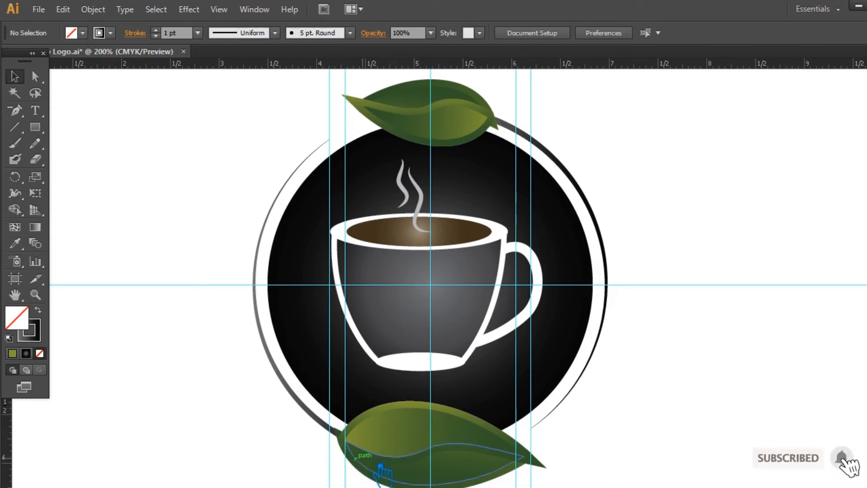
Ungroup the bottom leaf and clear the selection
click(464, 424)
right_click(450, 414)
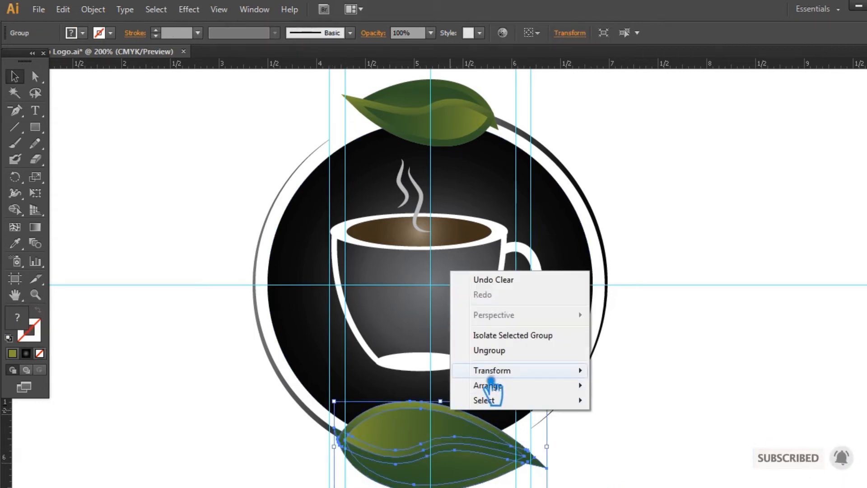
click(496, 353)
click(561, 427)
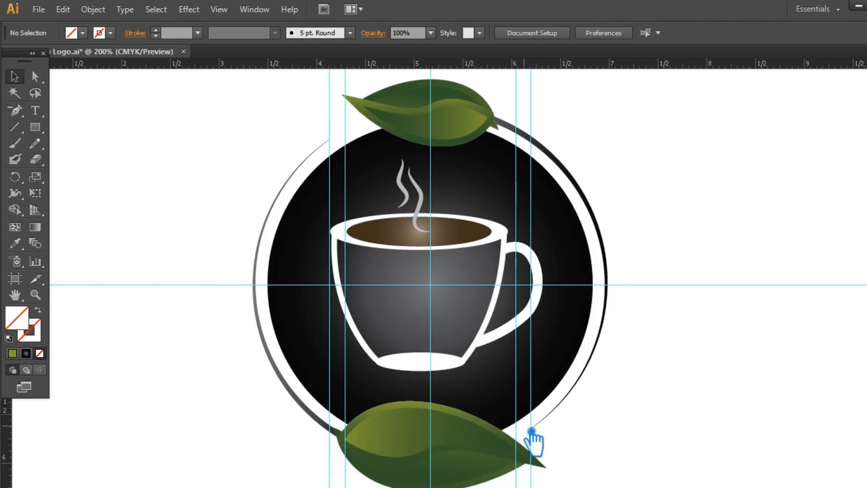
Divide the black circle with the bottom leaf's offset outline using Pathfinder and send the divided group to the back
click(486, 425)
shift+click(530, 374)
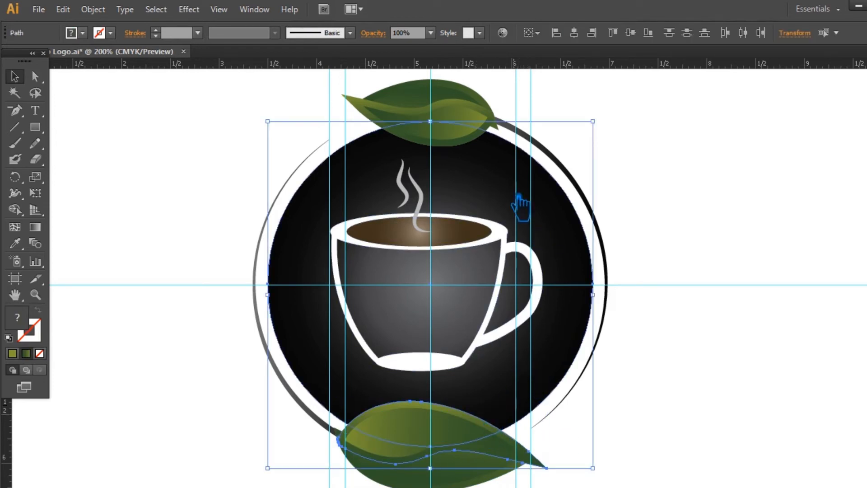
key(shift+ctrl+F9)
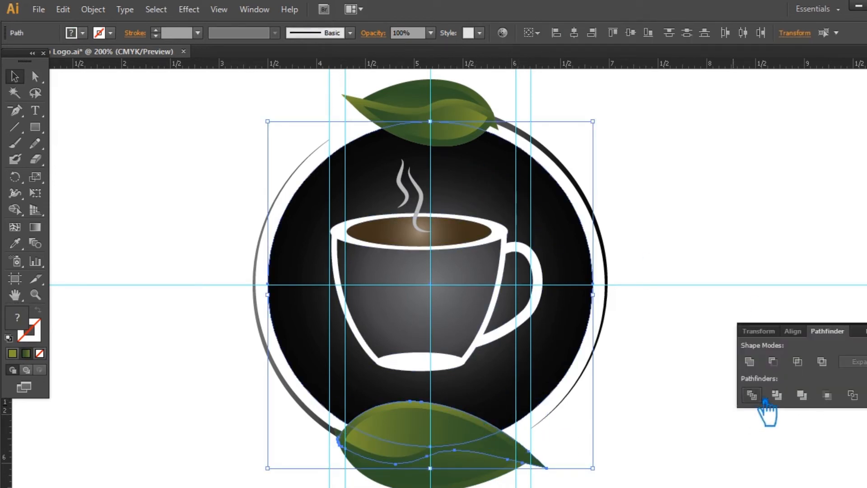
click(765, 394)
key(shift+ctrl+F9)
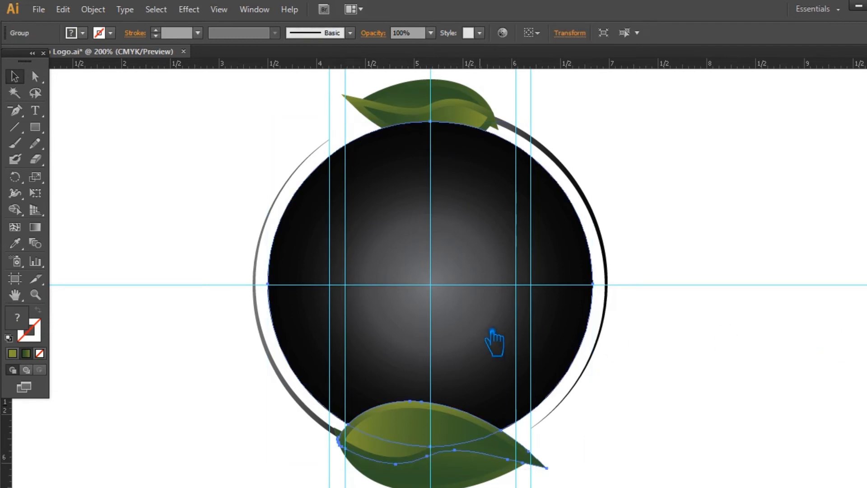
key(ctrl+z)
Ungroup the divided circle and bottom leaf pieces and clear the selection
click(653, 372)
click(470, 418)
right_click(471, 418)
click(505, 430)
right_click(479, 422)
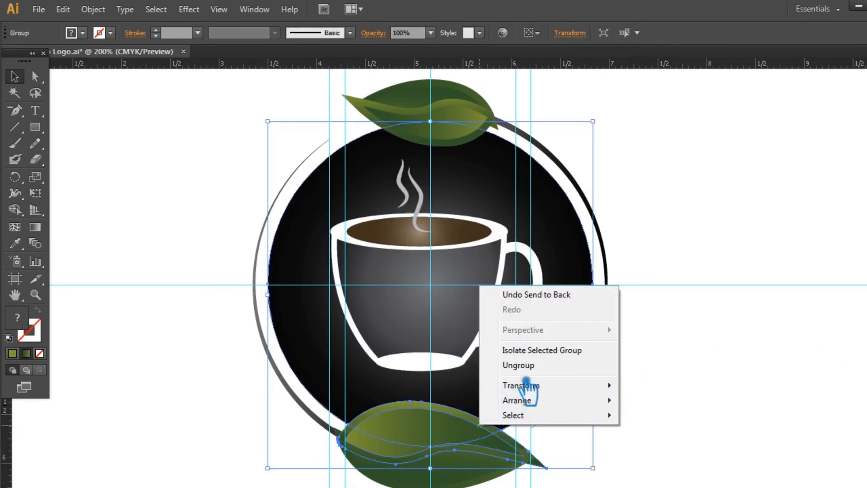
click(668, 384)
Delete the leftover offset pieces around the bottom leaf to leave a white gap cut into the circle
click(480, 423)
key(Delete)
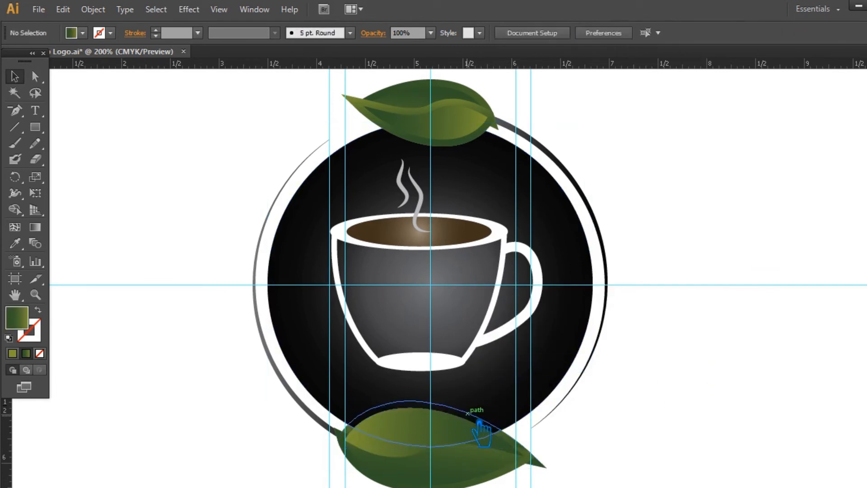
click(497, 426)
key(Delete)
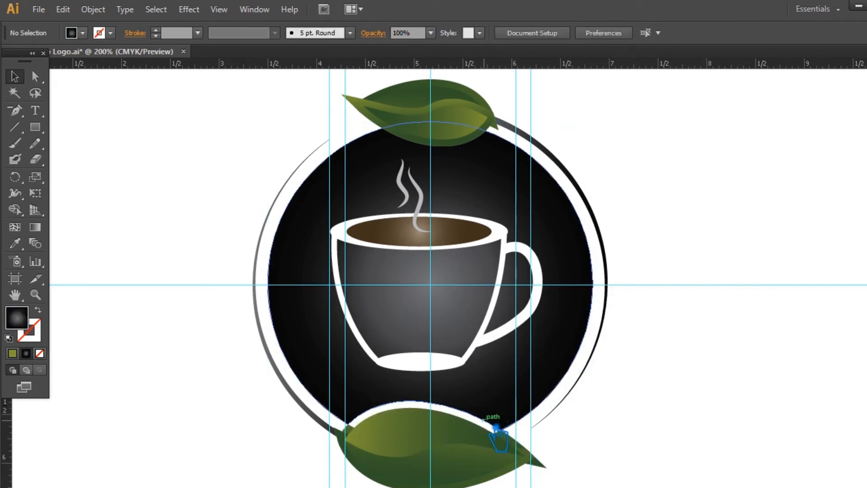
click(519, 442)
key(Delete)
click(357, 437)
key(Delete)
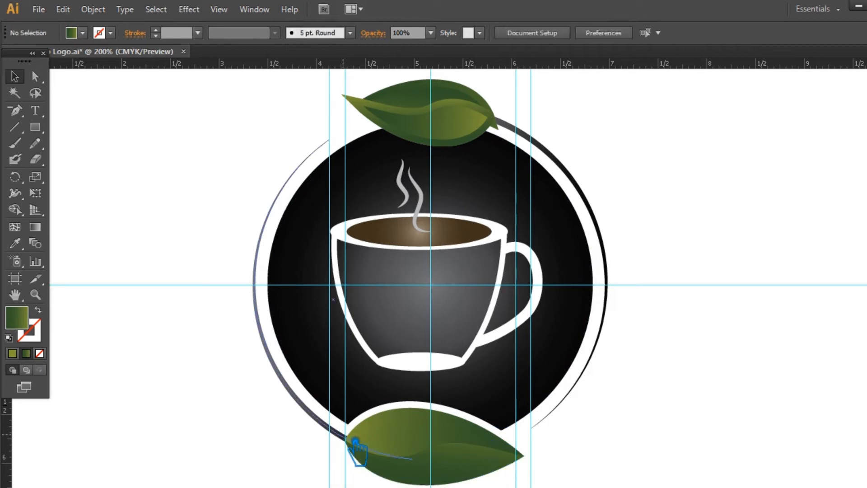
Ungroup the top leaf and clear the selection
click(410, 137)
right_click(412, 144)
click(449, 222)
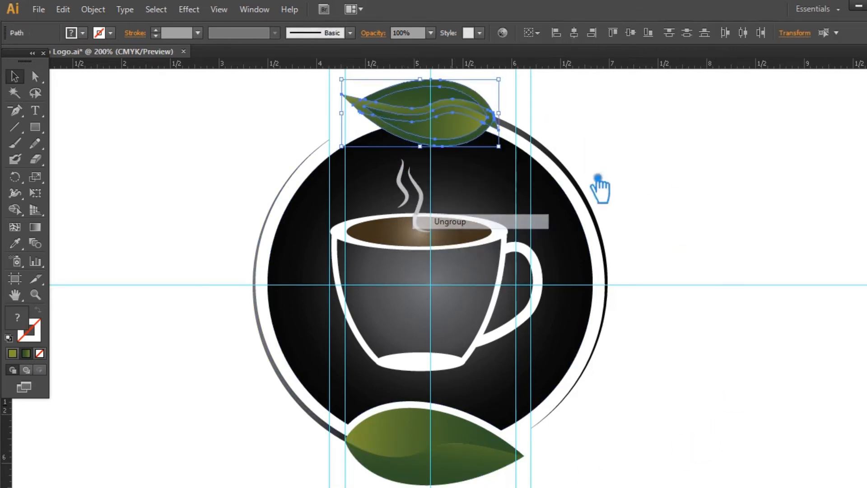
click(599, 175)
Divide the black circle with the top leaf's offset outline and send the divided group to the back
click(429, 144)
shift+click(479, 177)
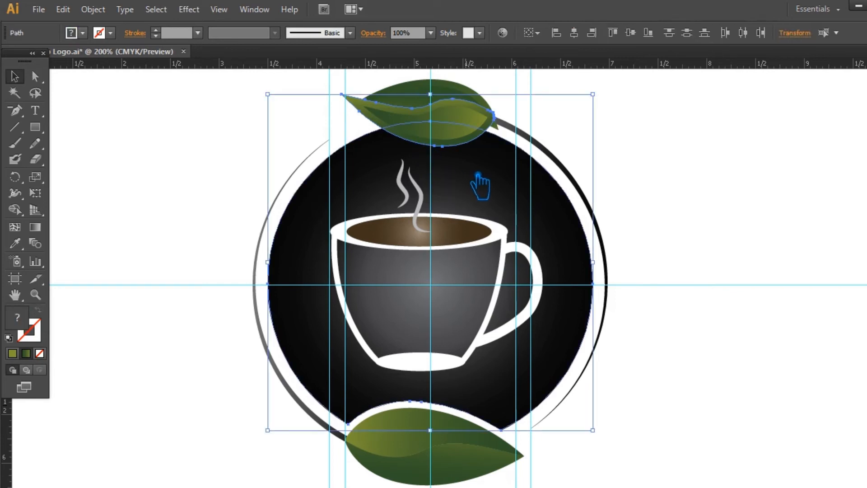
key(ctrl+shift+F9)
click(763, 399)
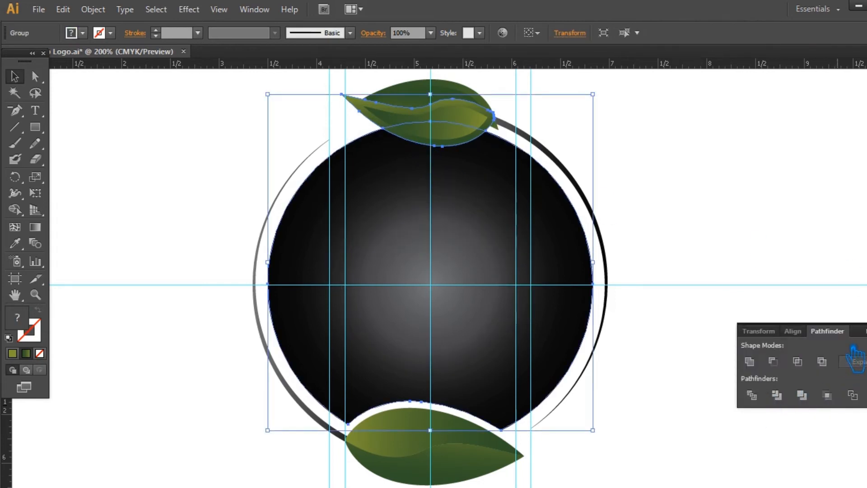
click(816, 285)
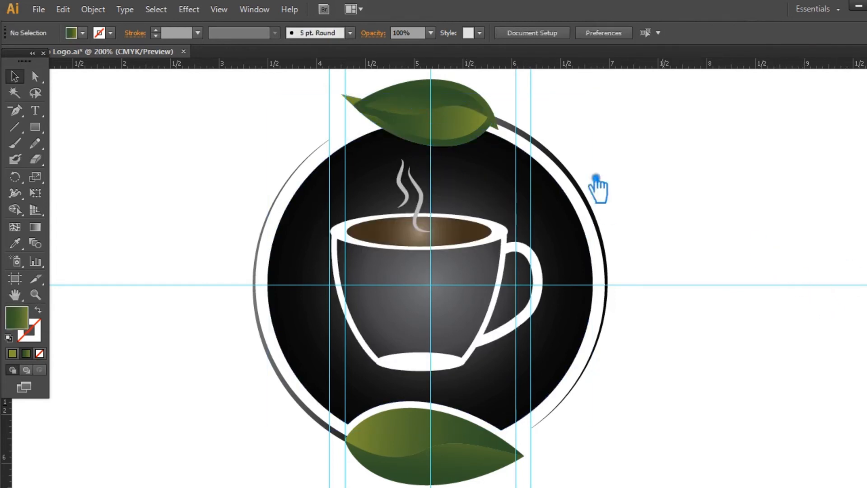
Ungroup the divided circle and top leaf pieces and clear the selection
right_click(431, 144)
click(479, 228)
click(645, 177)
click(438, 144)
click(688, 156)
Delete the leftover offset pieces around the top leaf to leave a white gap between leaf and circle
click(445, 146)
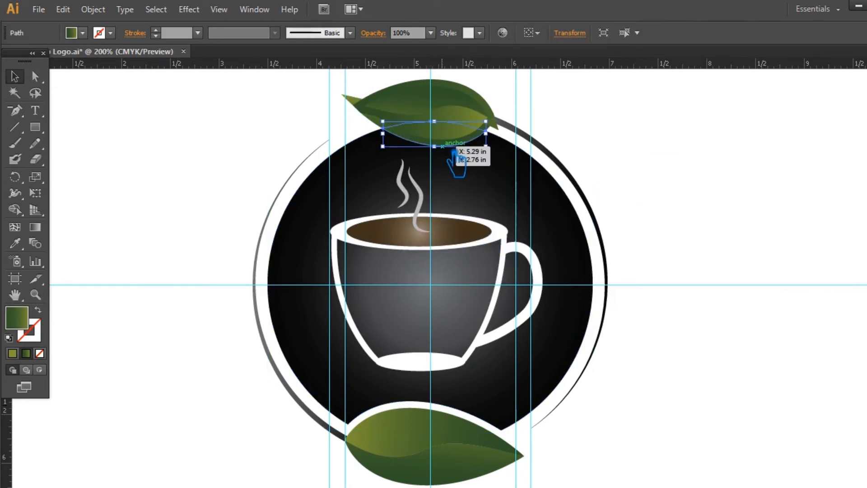
key(Delete)
click(388, 131)
key(Delete)
click(369, 118)
key(Delete)
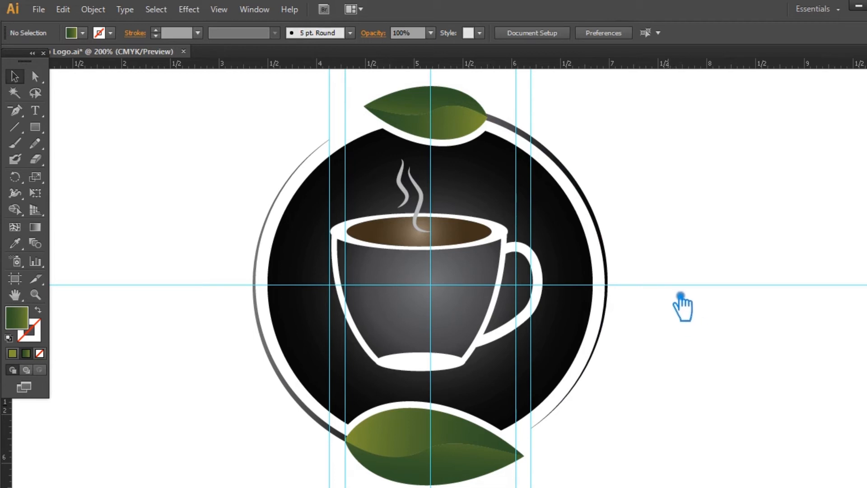
Expand the appearance of the left and right tapered arcs into filled shapes
click(333, 428)
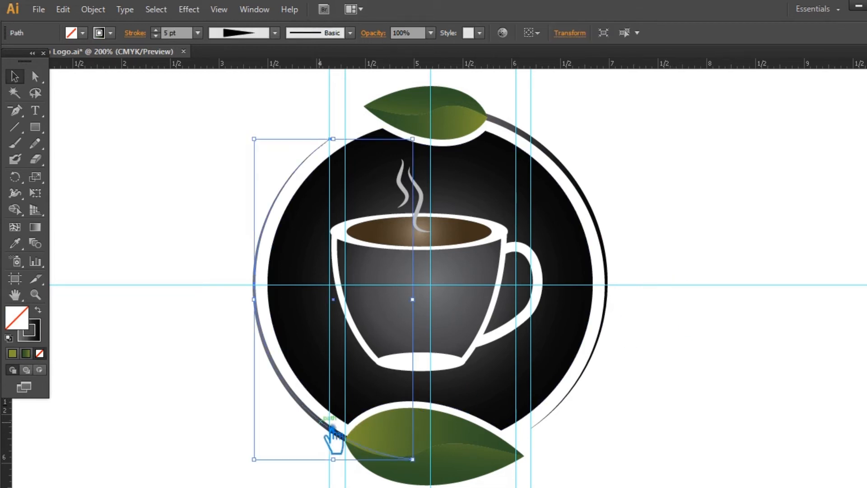
click(93, 10)
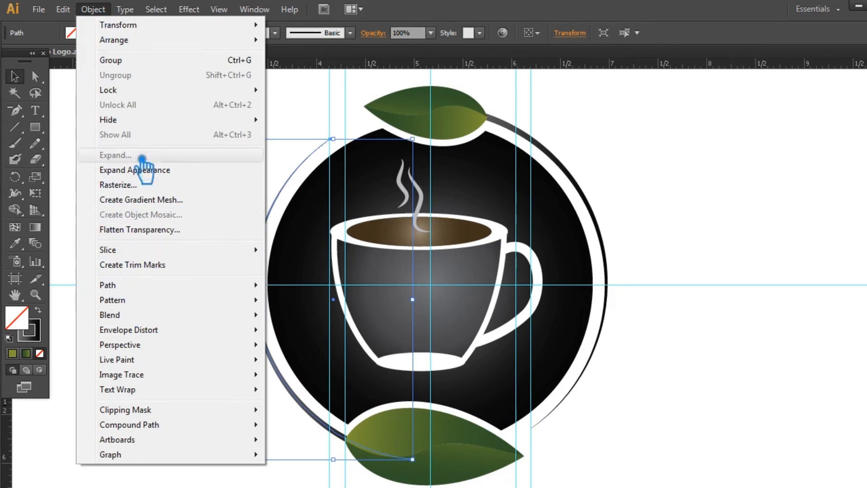
click(144, 170)
click(601, 216)
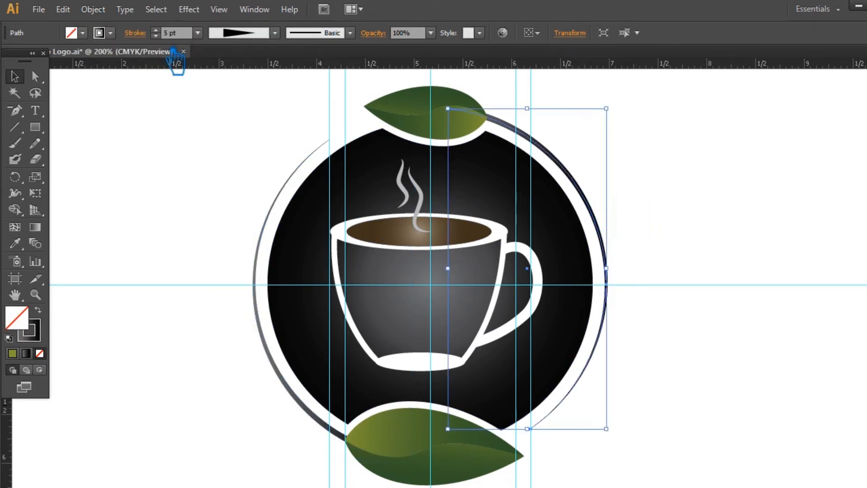
click(93, 10)
click(147, 172)
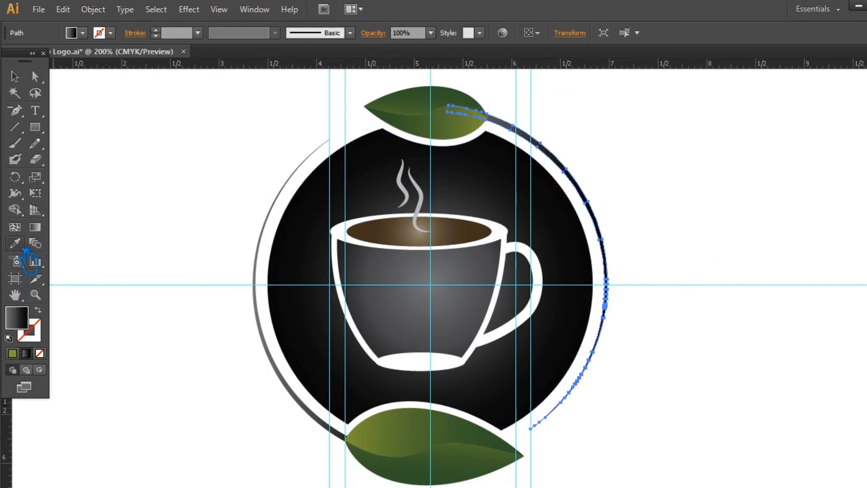
Apply the bottom leaf's green gradient to the right arc with the Eyedropper and clear the selection
click(466, 436)
click(15, 76)
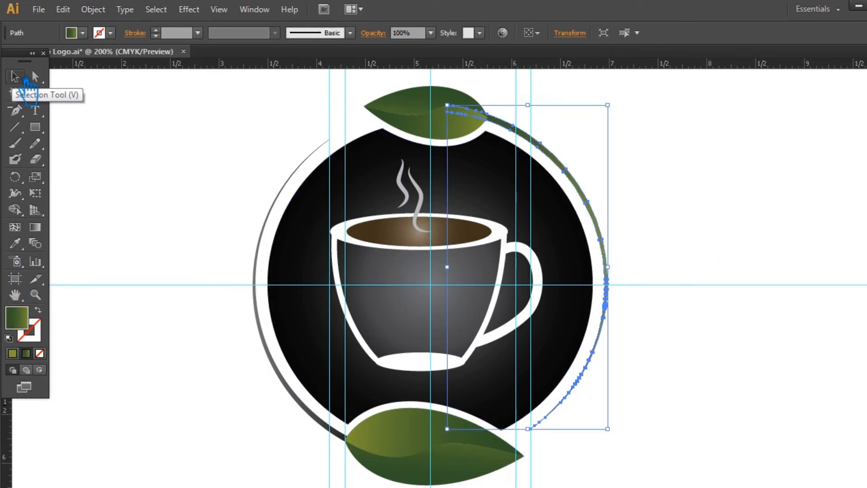
click(157, 136)
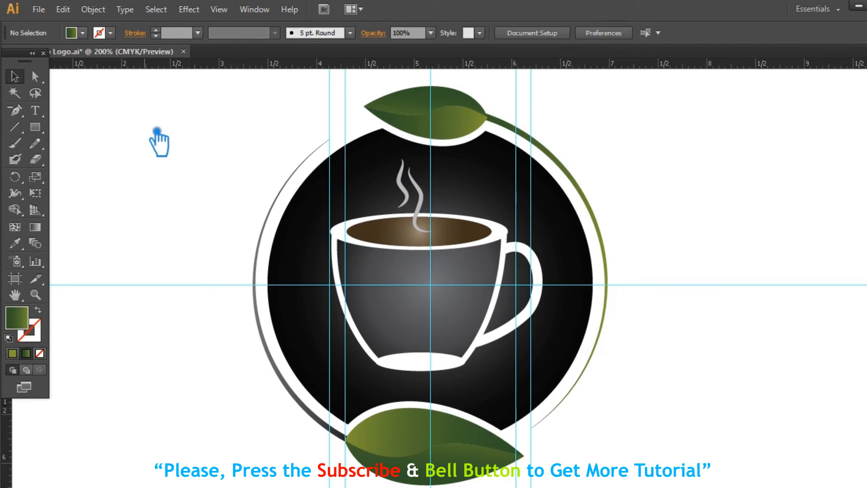
Reverse the right arc's green linear gradient and set its midpoint to about 40%
click(554, 156)
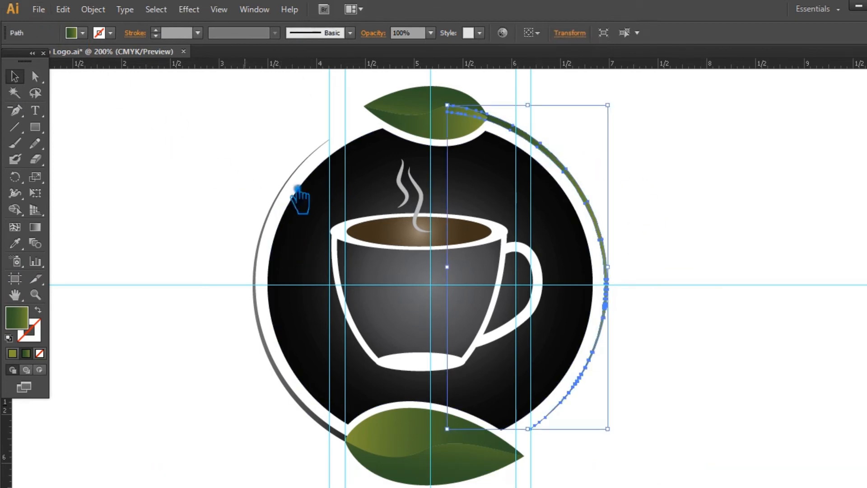
key(ctrl+F9)
drag(805, 257, 771, 253)
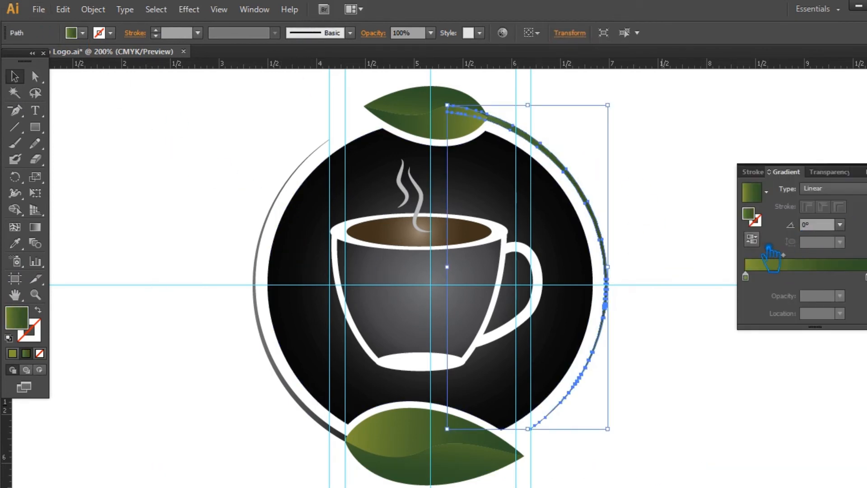
click(655, 141)
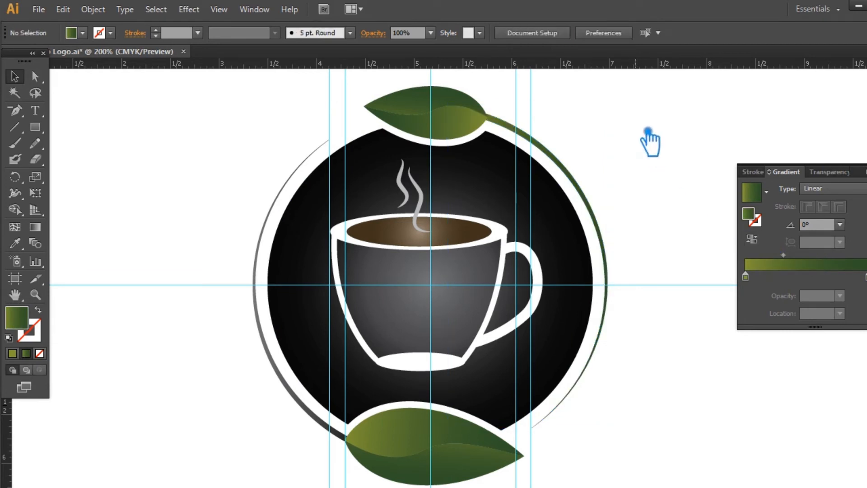
click(568, 177)
drag(794, 261, 806, 262)
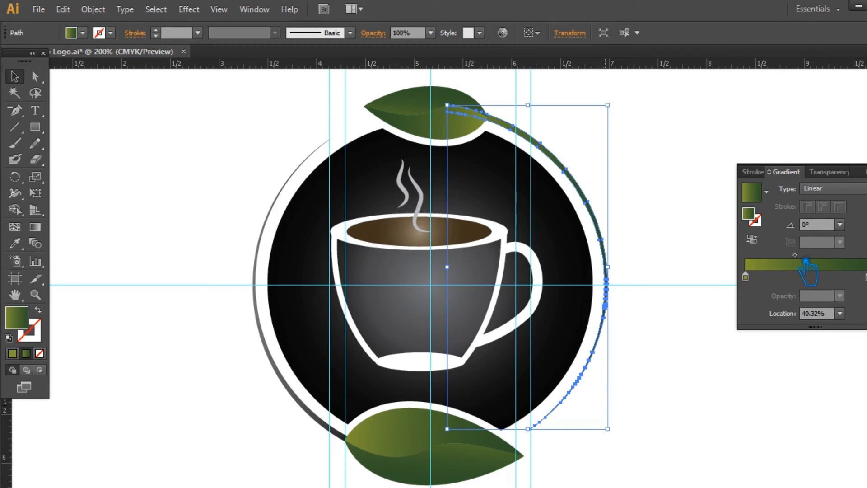
Copy the right arc's green gradient to the left arc with the Eyedropper and clear the selection
click(296, 397)
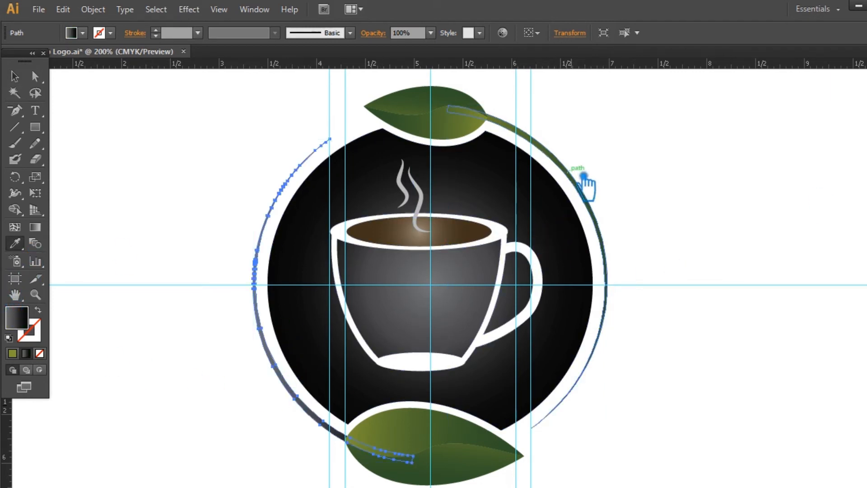
click(583, 185)
click(14, 76)
click(175, 142)
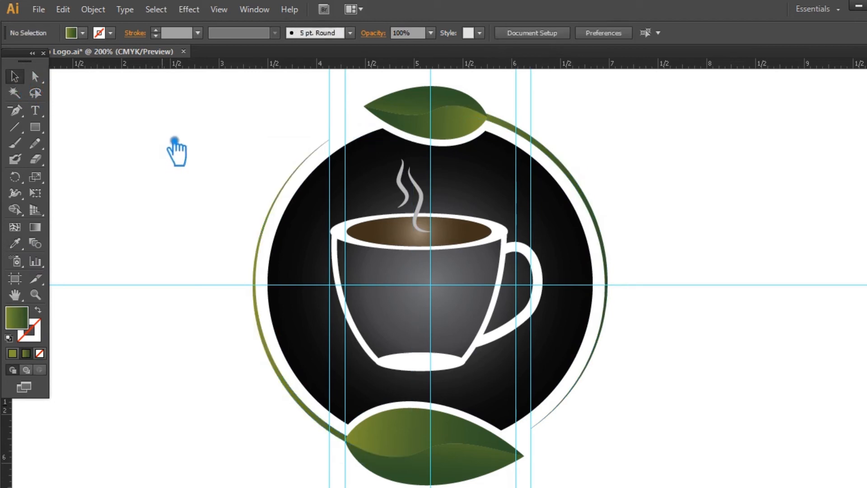
Change the outer stop of the circle's radial gradient from black to dark grey, positioned at 100%
drag(700, 343, 649, 362)
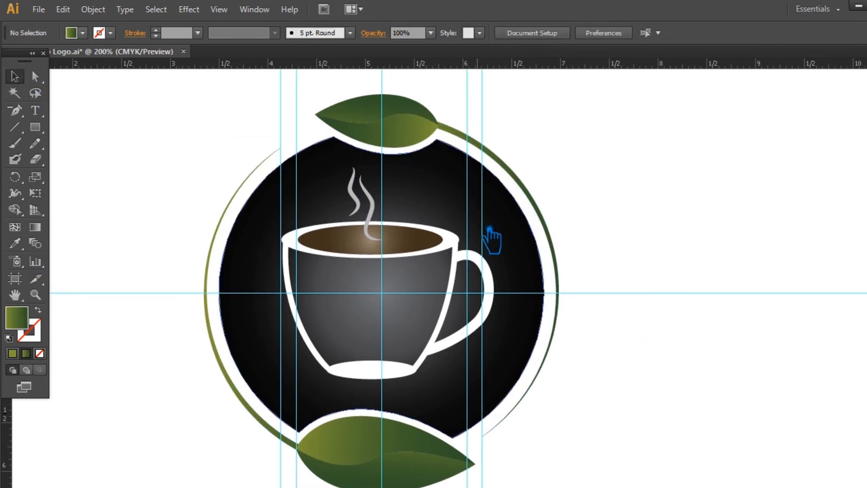
click(484, 209)
click(860, 287)
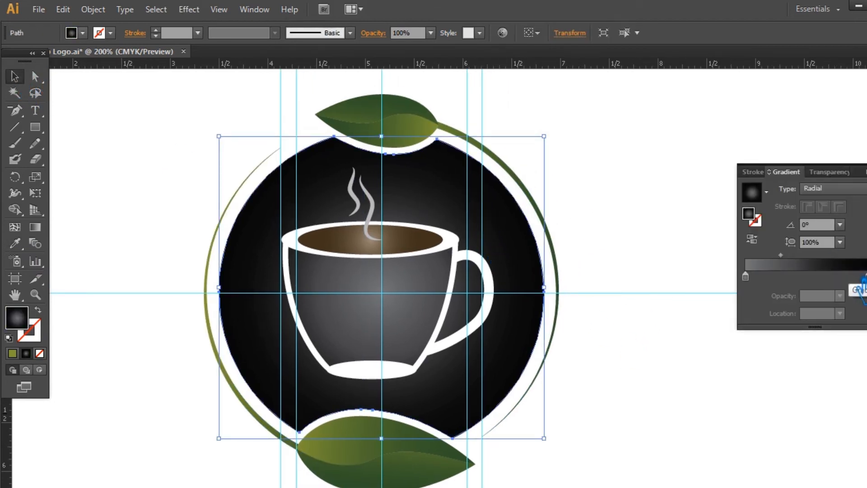
click(842, 281)
drag(866, 276, 866, 316)
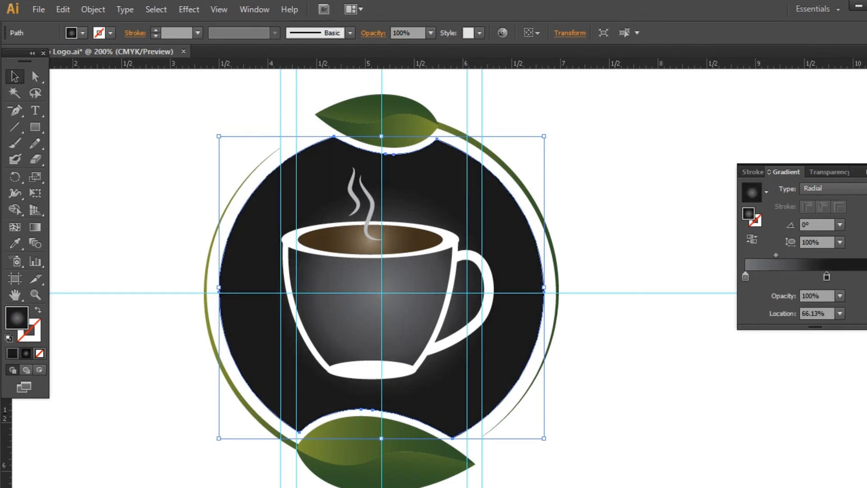
drag(852, 285, 866, 276)
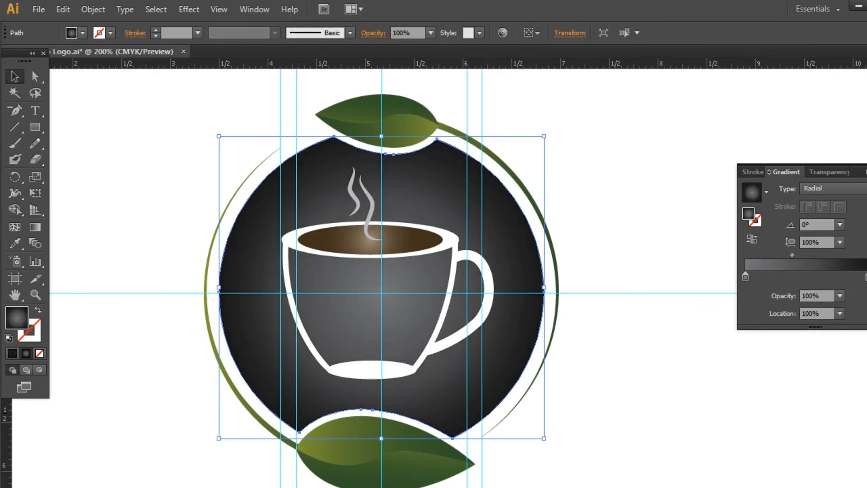
Set the midpoint of the circle's radial gradient to about 23% and deselect the circle
drag(803, 259, 787, 259)
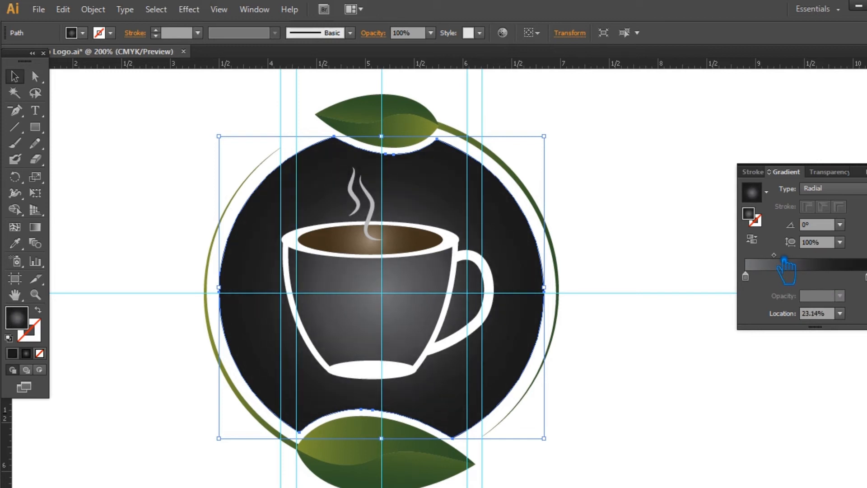
click(708, 201)
click(691, 268)
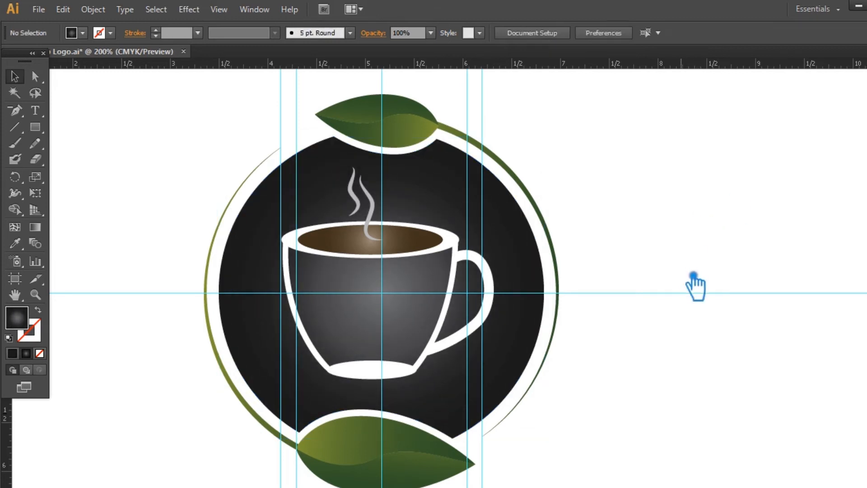
Unite the upper and lower halves of the lower leaf into one shape with Pathfinder
key(ctrl+plus)
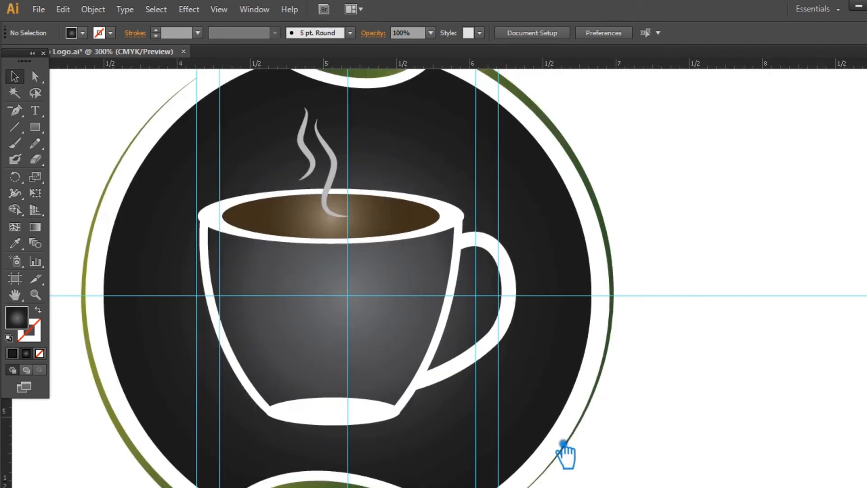
drag(494, 430, 533, 199)
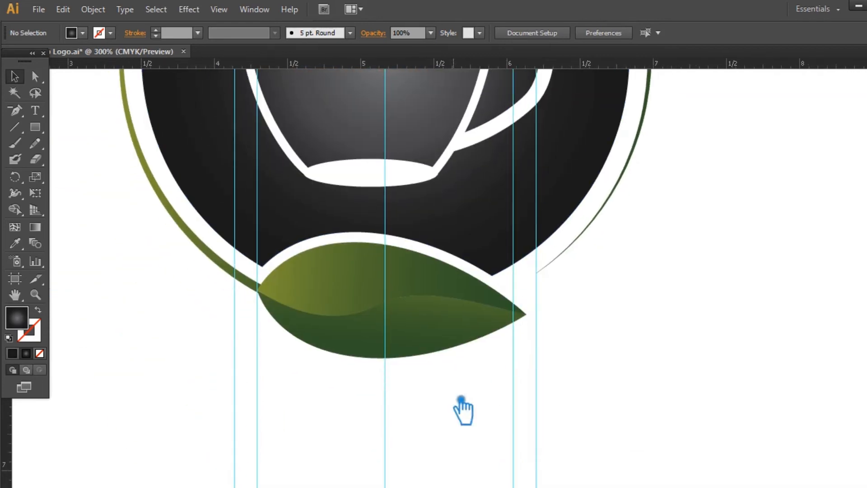
drag(462, 408, 522, 427)
key(ctrl+plus)
key(ctrl+plus)
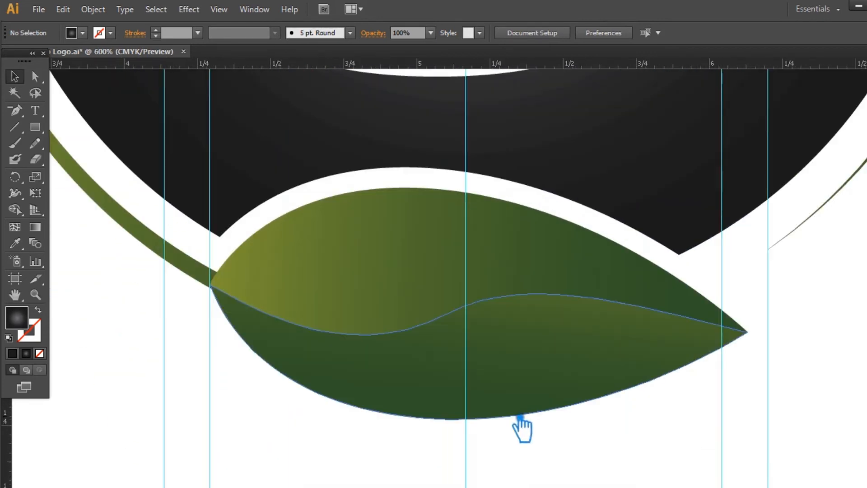
click(276, 291)
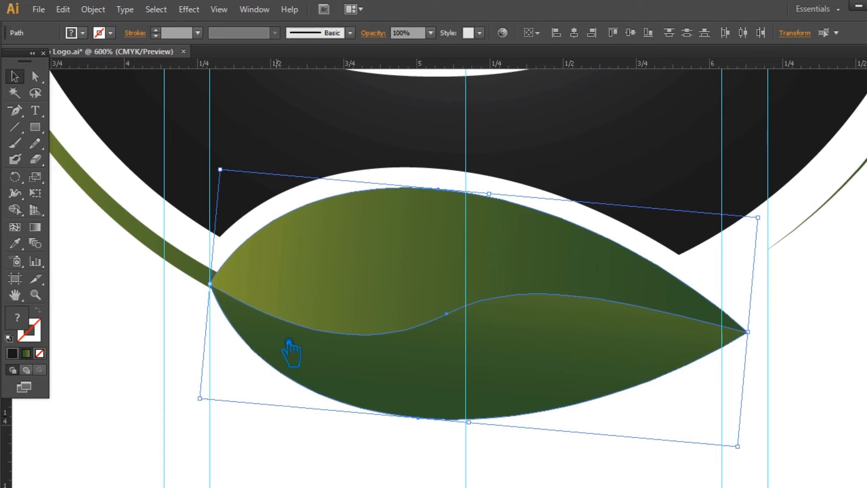
key(ctrl+shift+b)
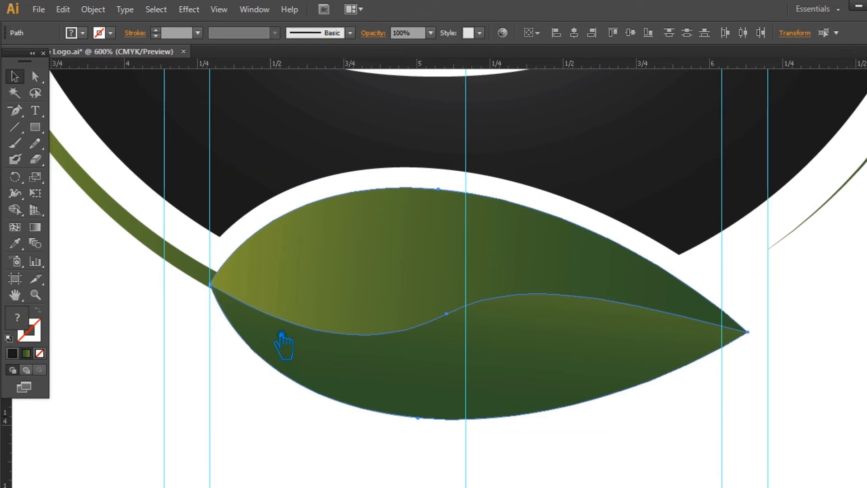
key(ctrl+shift+a)
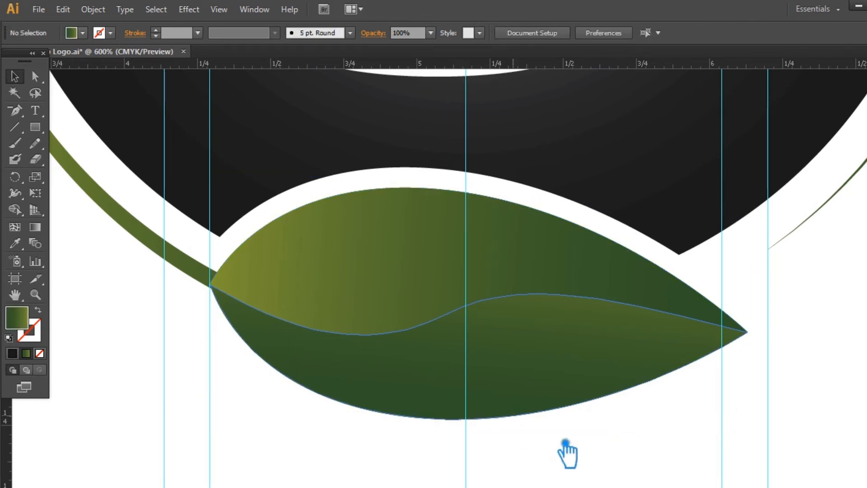
click(362, 278)
drag(650, 433, 549, 305)
key(ctrl+shift+F9)
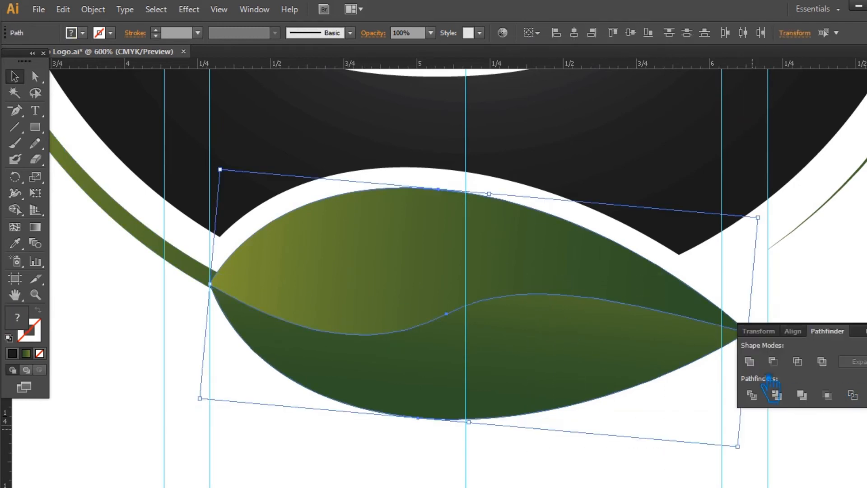
click(751, 362)
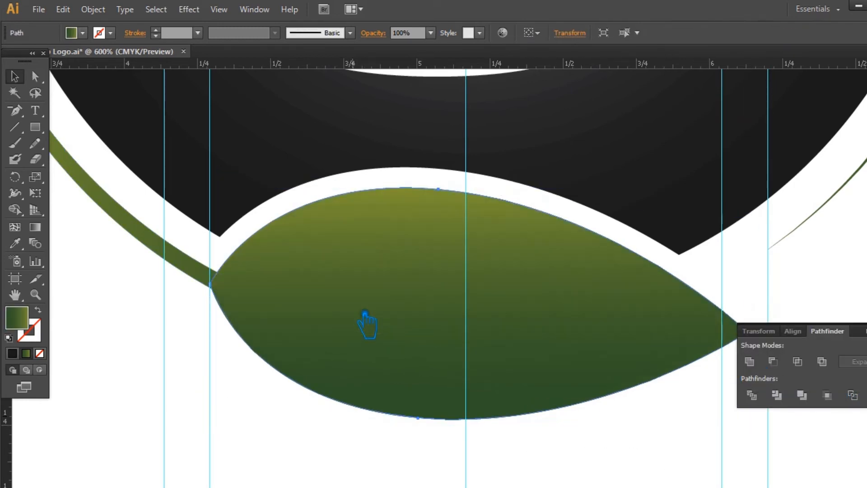
Offset the path of the united lower leaf by 0.07 in with miter joins
shift+click(202, 266)
click(202, 288)
click(359, 285)
click(93, 9)
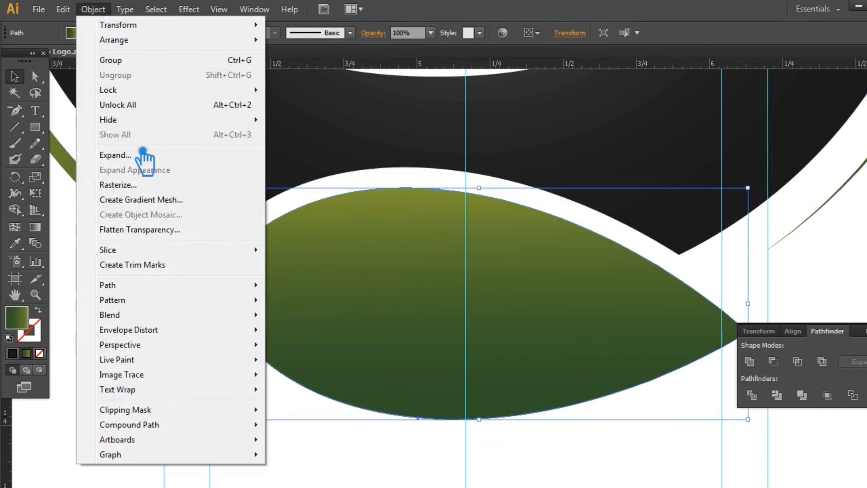
mouse_move(144, 285)
click(343, 335)
click(611, 230)
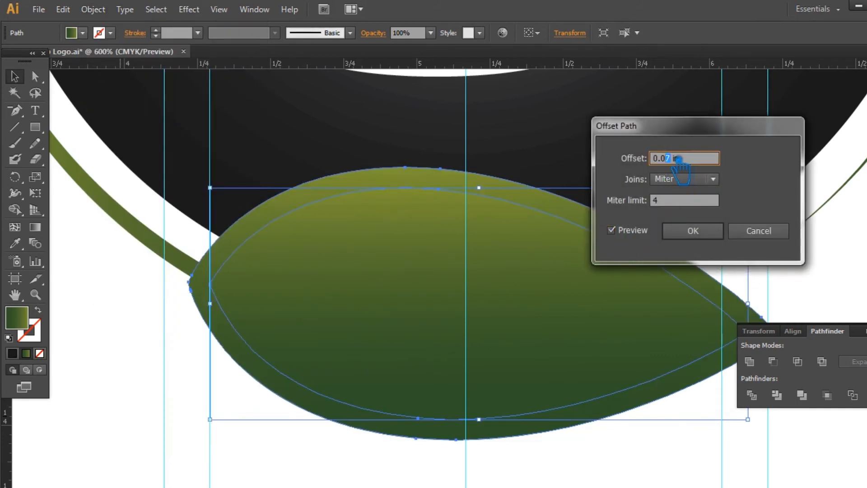
text(5)
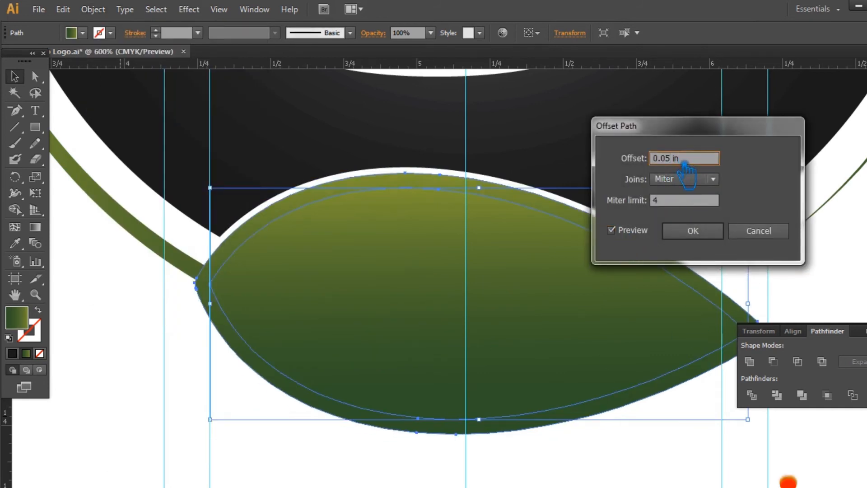
text(3)
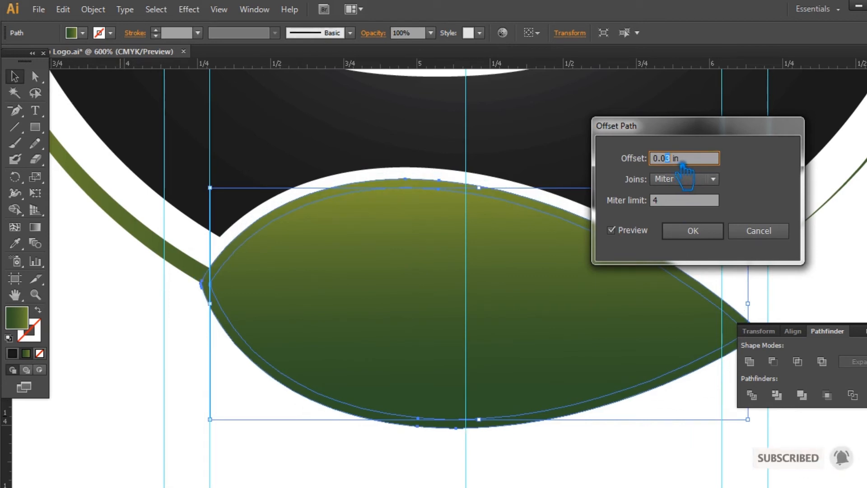
text(5)
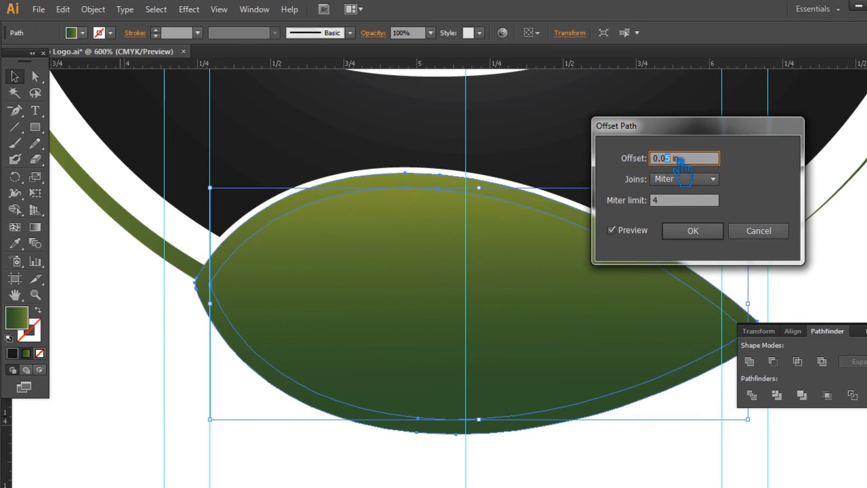
text(7)
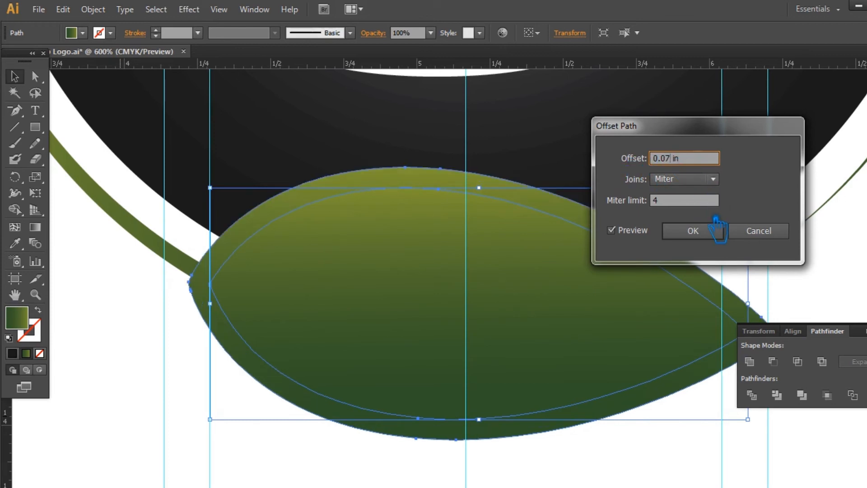
click(707, 235)
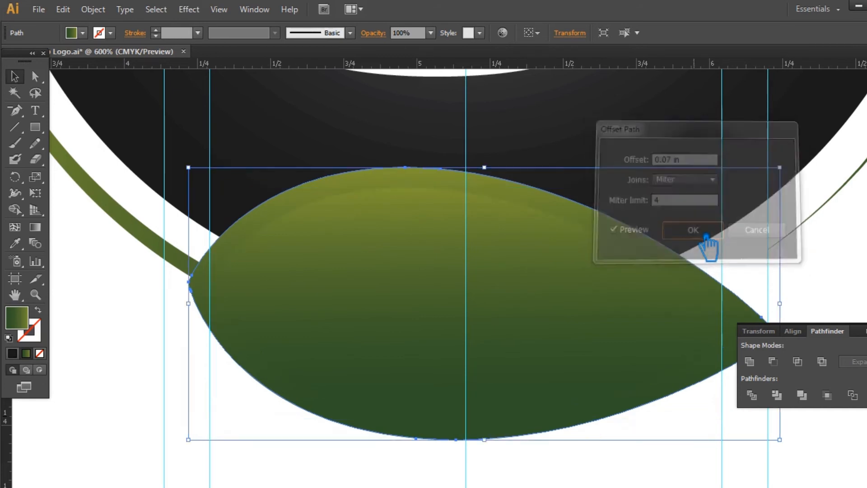
Divide the left arc and the 0.07 in offset leaf shape with Pathfinder and ungroup the pieces
shift+click(169, 258)
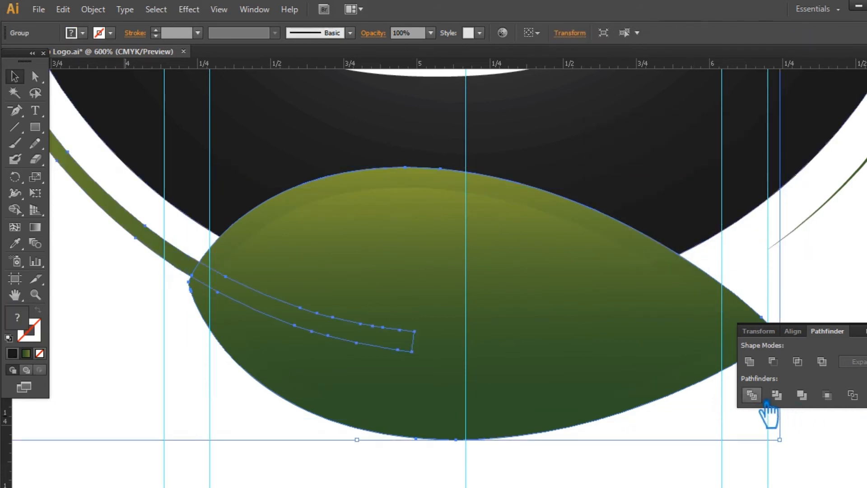
click(751, 395)
right_click(255, 244)
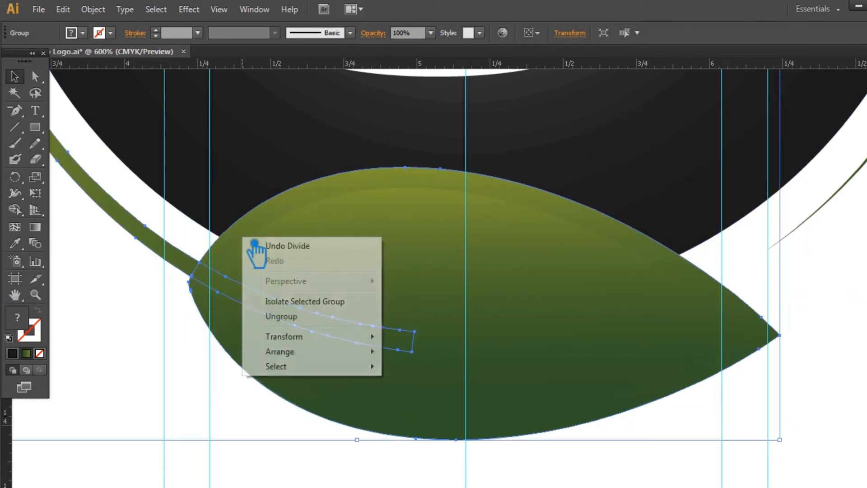
click(288, 317)
Delete the short arc segment inside the leaf and the remaining pieces of the 0.07 in offset shape
click(181, 318)
click(215, 285)
key(Delete)
click(232, 251)
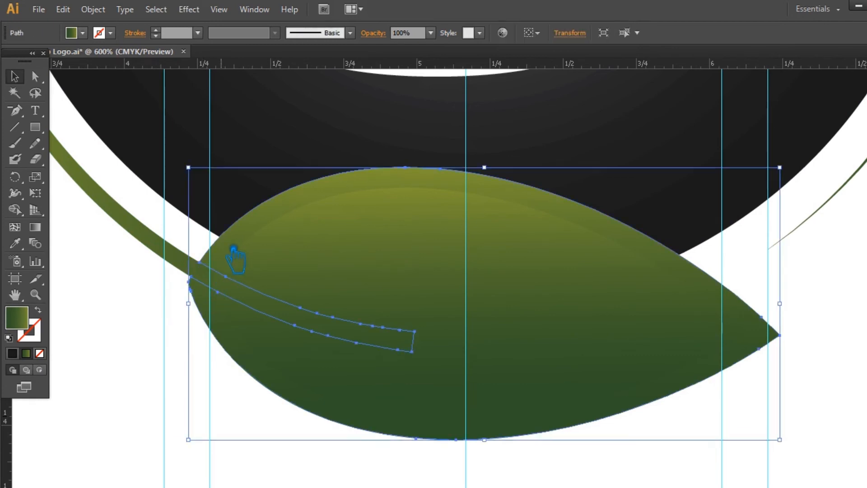
key(Delete)
click(219, 289)
key(Delete)
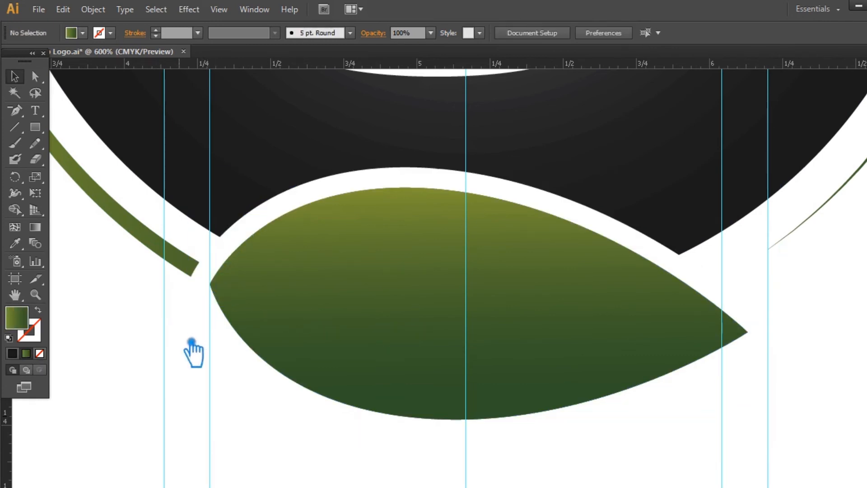
Undo the deleted pieces and the division of the left arc and the offset leaf shape
key(ctrl+z)
key(ctrl+z)
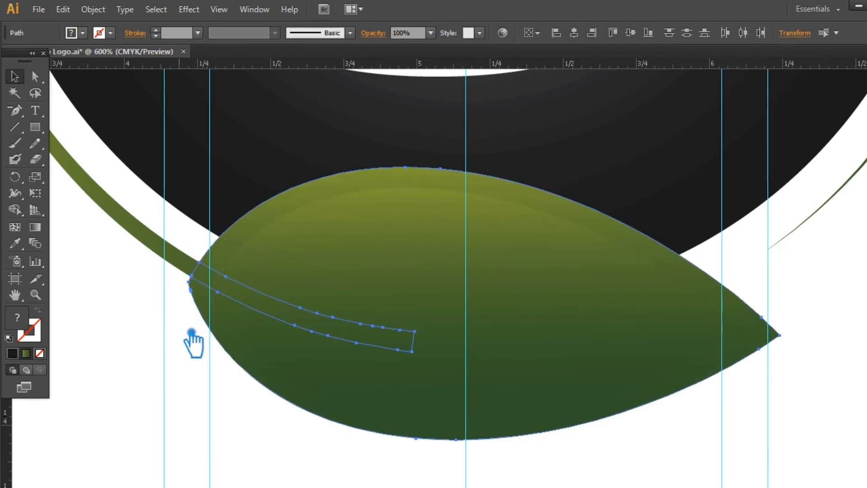
key(ctrl+z)
key(ctrl+z)
click(183, 297)
click(225, 280)
key(ctrl+shift+g)
Delete the 0.07 in offset shape around the lower leaf, keeping the left arc and the original leaf
click(183, 290)
click(190, 266)
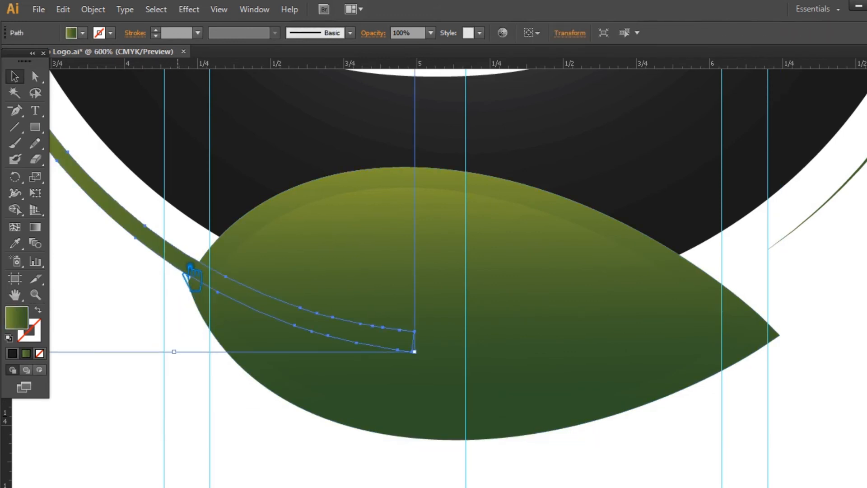
click(560, 311)
click(590, 222)
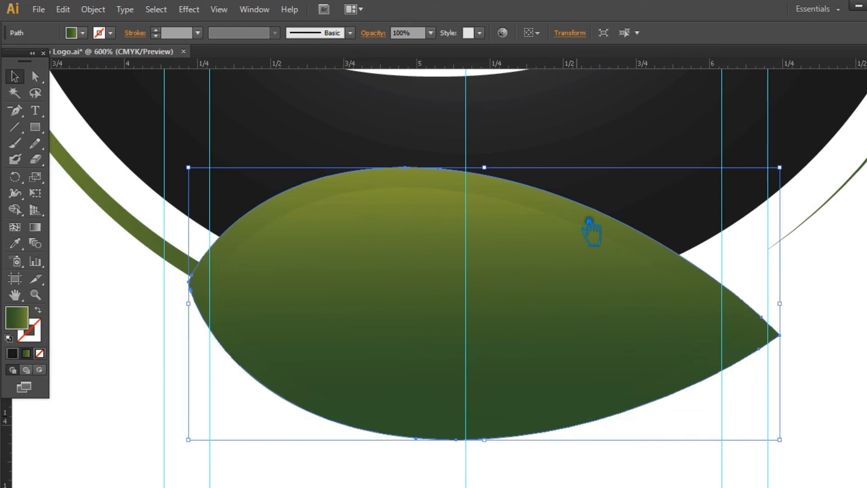
key(Delete)
Offset the path of the united lower leaf by 0.03 in with miter joins
click(596, 247)
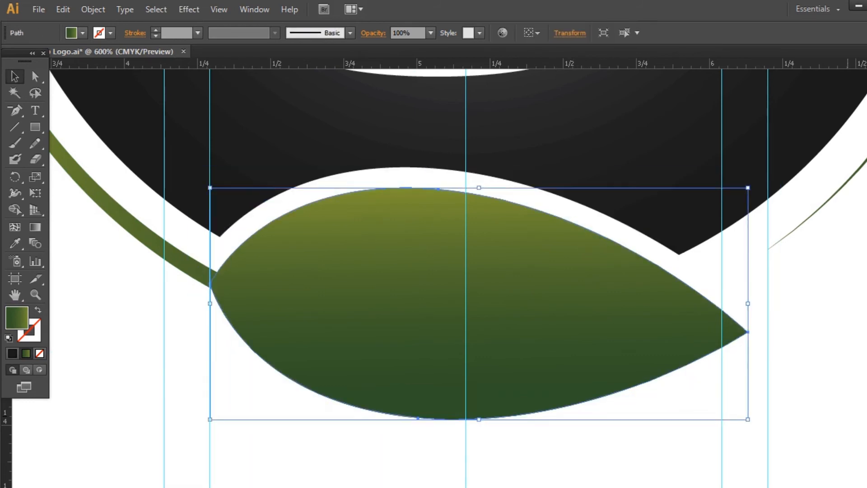
click(93, 9)
mouse_move(151, 286)
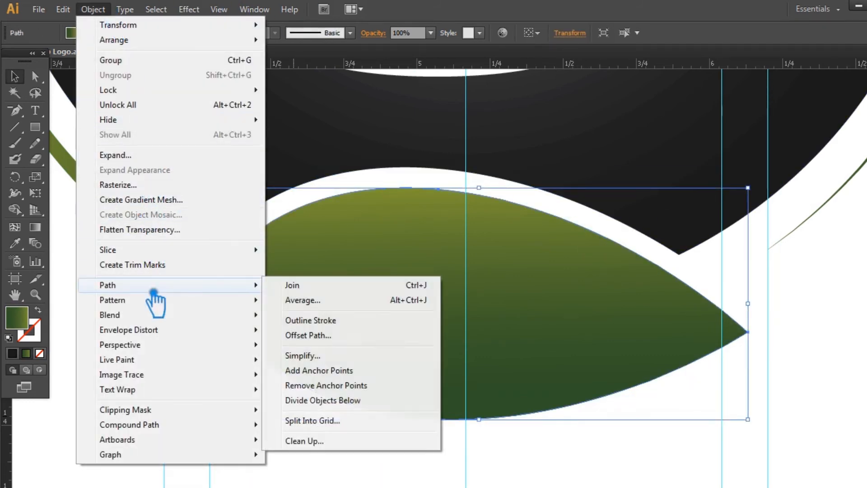
click(354, 334)
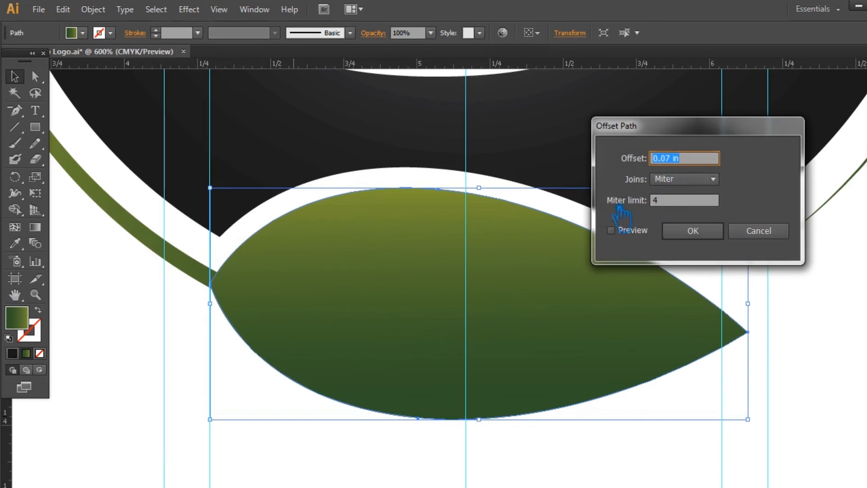
click(611, 231)
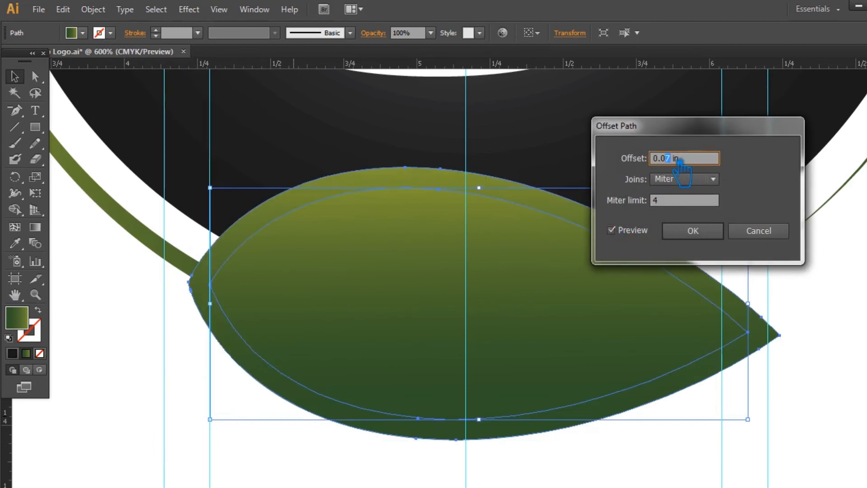
text(3)
click(693, 230)
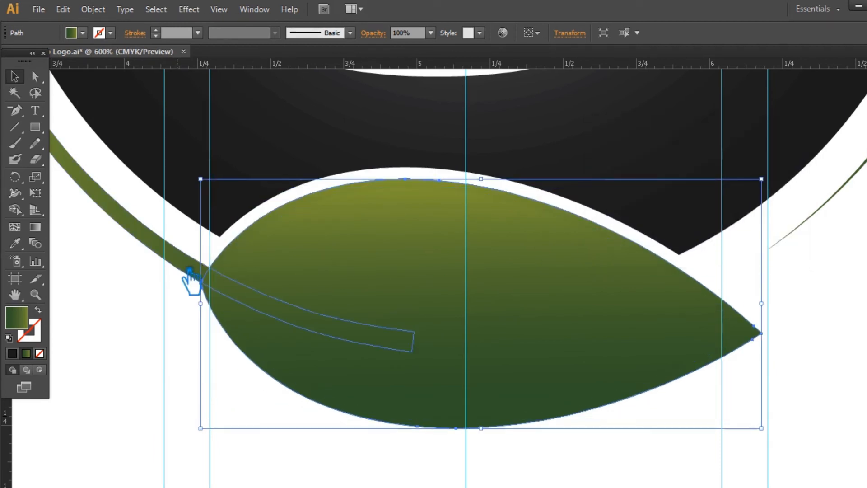
Divide the left arc and the 0.03 in offset leaf shape with Pathfinder and ungroup the resulting pieces
shift+click(212, 277)
key(ctrl+shift+F9)
click(778, 394)
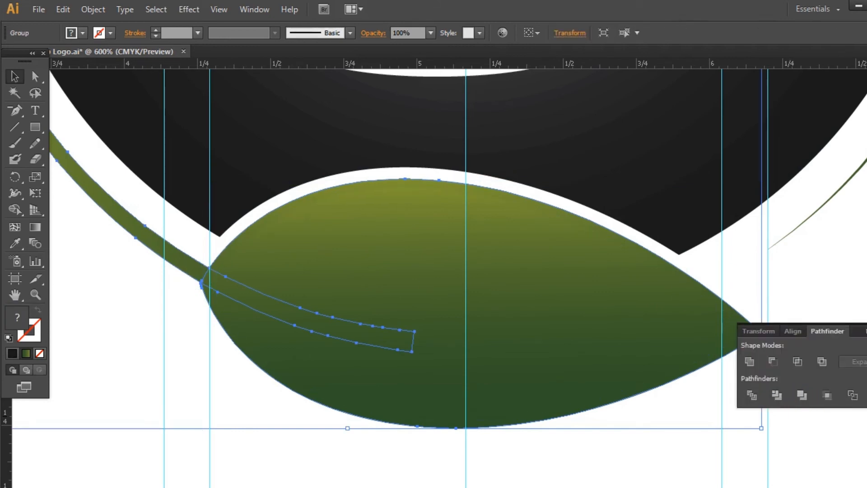
key(ctrl+shift+F9)
click(244, 394)
right_click(211, 275)
click(221, 354)
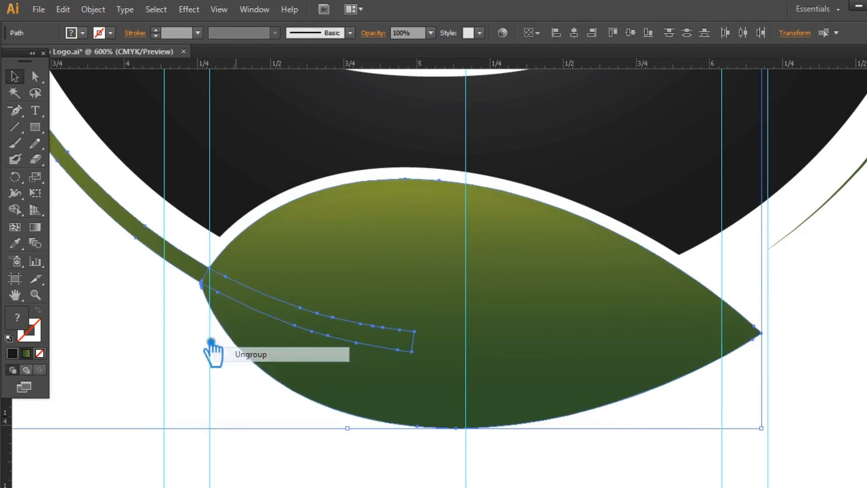
Delete the arc segment inside the leaf and the leftover offset pieces, leaving a gap between left arc and leaf
click(202, 336)
click(208, 277)
key(Delete)
click(225, 254)
key(Delete)
click(221, 294)
key(Delete)
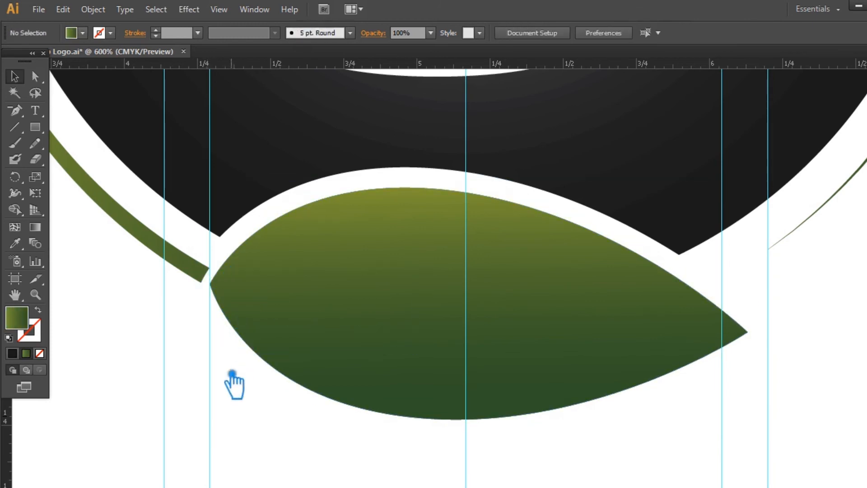
Examine the whole logo, especially the gap between the left arc and the lower leaf
key(ctrl+minus)
key(ctrl+minus)
key(ctrl+minus)
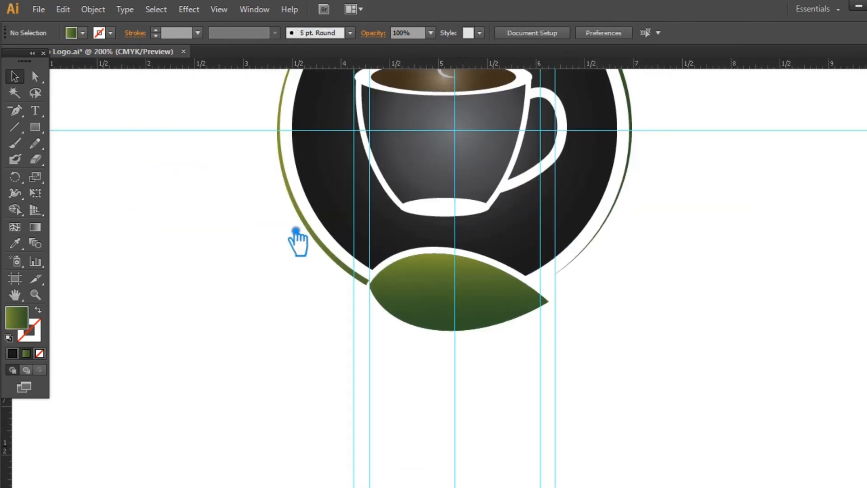
scroll(689, 315, up, 5)
scroll(635, 393, right, 3)
click(416, 437)
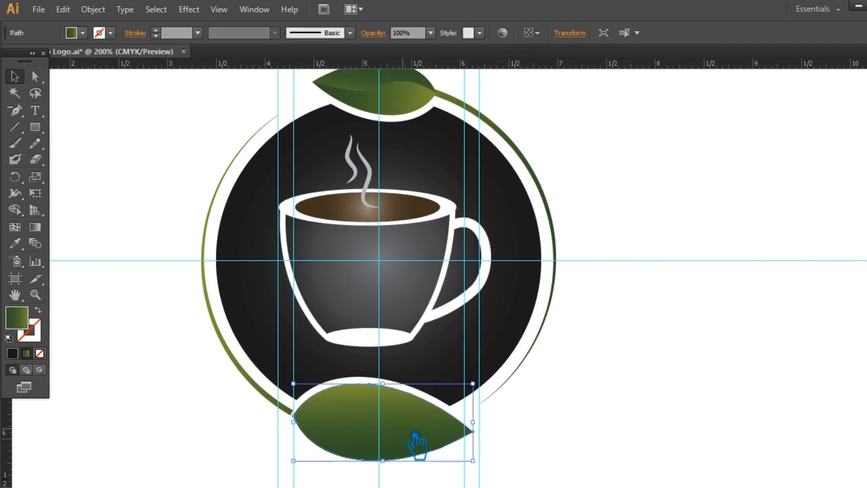
click(492, 398)
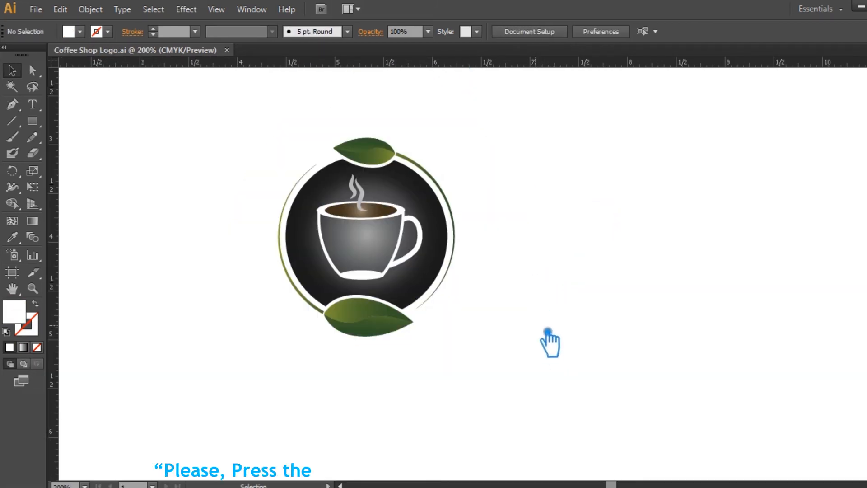
Add the text COFFEE SHOP below the emblem in 24 pt Myriad Pro Regular
click(33, 104)
click(255, 400)
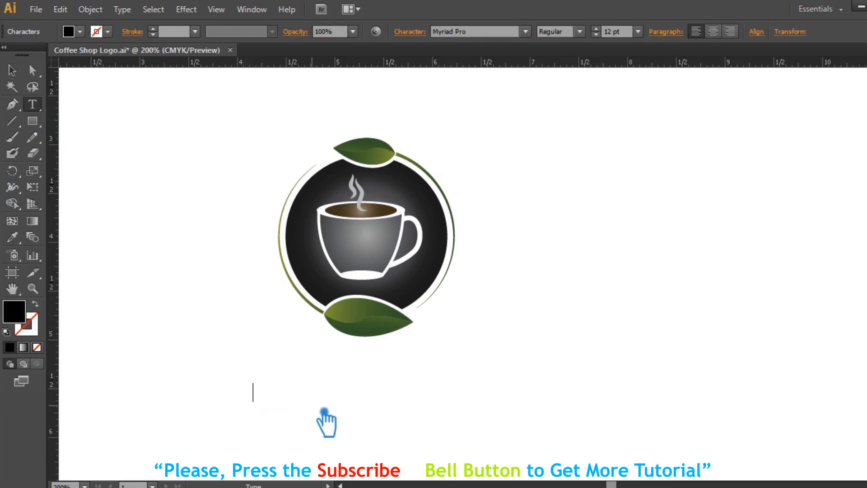
click(635, 31)
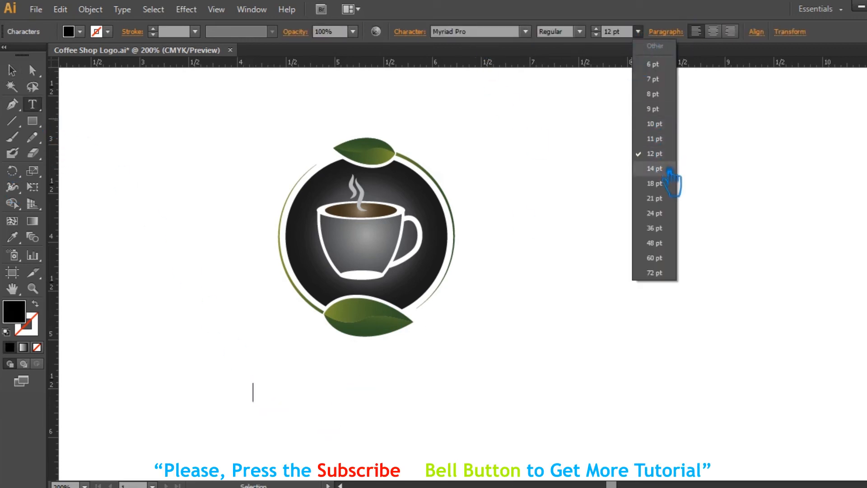
click(654, 214)
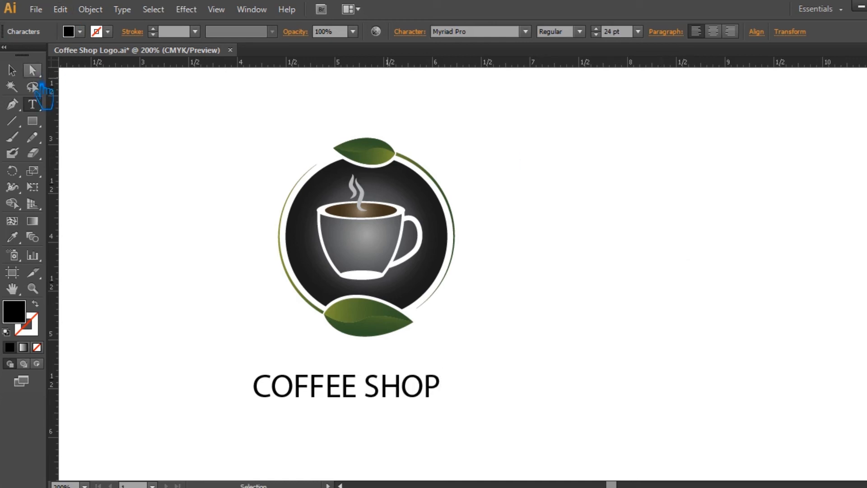
Scale the COFFEE SHOP text up to about 51 pt and place it directly beneath the emblem
click(12, 70)
click(410, 395)
drag(411, 395, 598, 455)
drag(484, 392, 522, 402)
Align the emblem and the COFFEE SHOP text on a common horizontal centre
drag(665, 310, 231, 112)
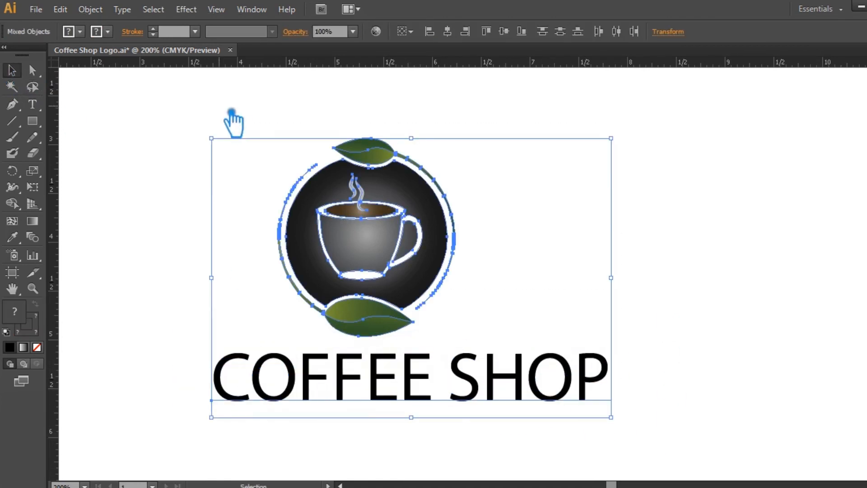
click(464, 31)
click(702, 361)
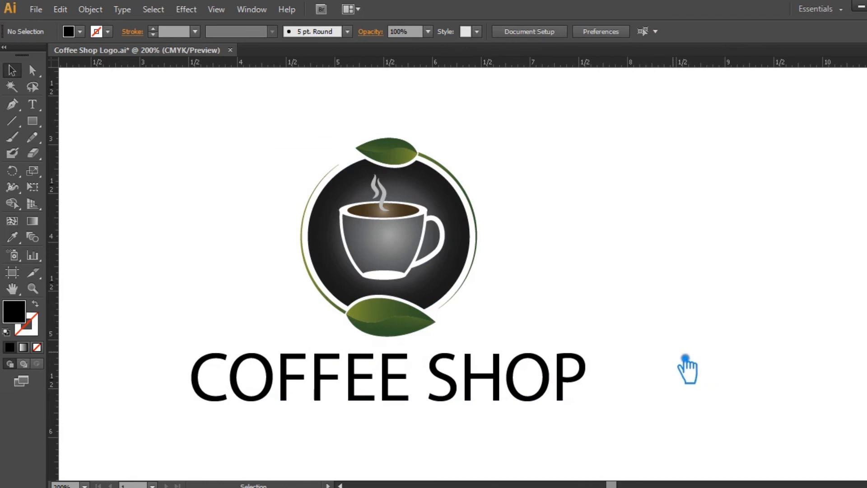
Add the text TAGLINE GOES HERE in 24 pt and position it centred just below COFFEE SHOP
key(ctrl+minus)
drag(631, 383, 594, 358)
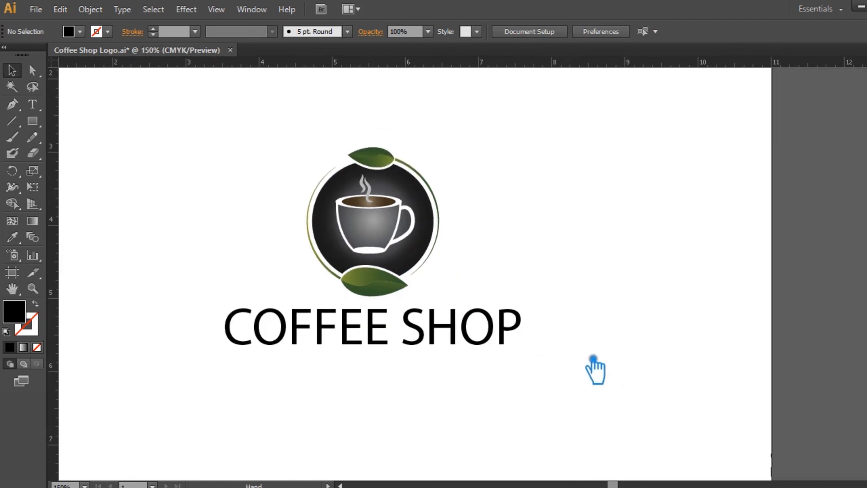
click(37, 109)
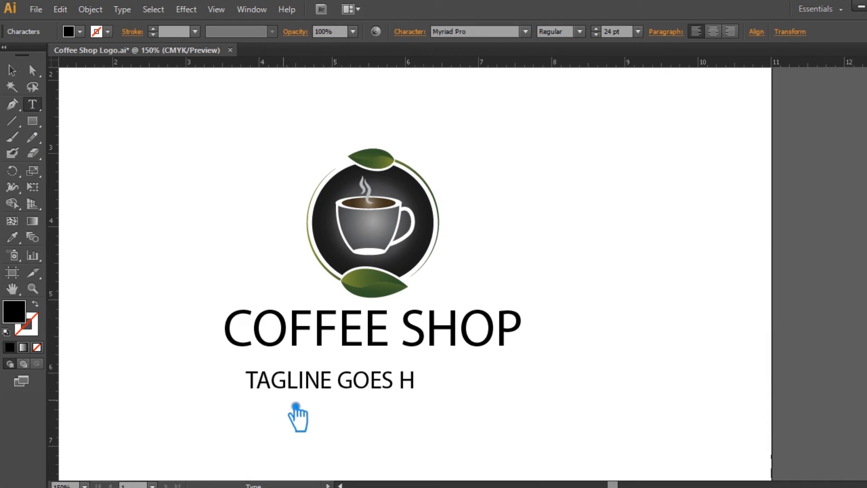
click(12, 70)
drag(412, 388, 436, 375)
Set the tagline's character tracking to 200
click(583, 34)
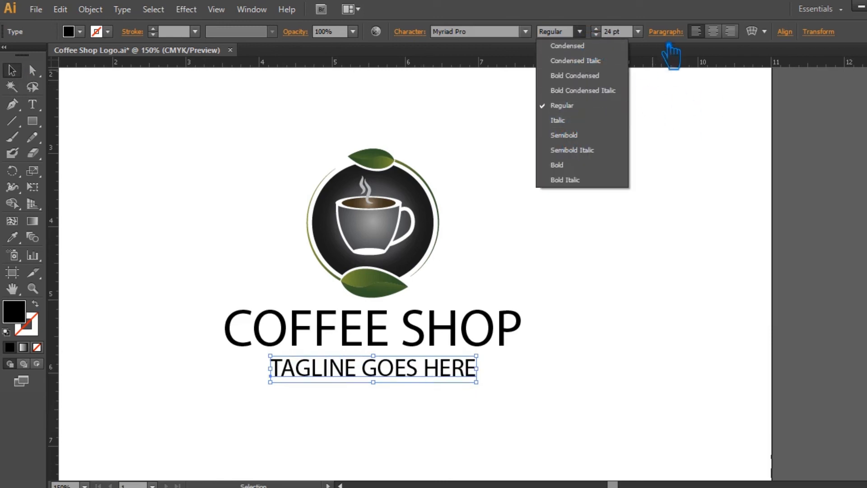
click(424, 36)
click(424, 35)
scroll(387, 111, up, 9)
click(415, 111)
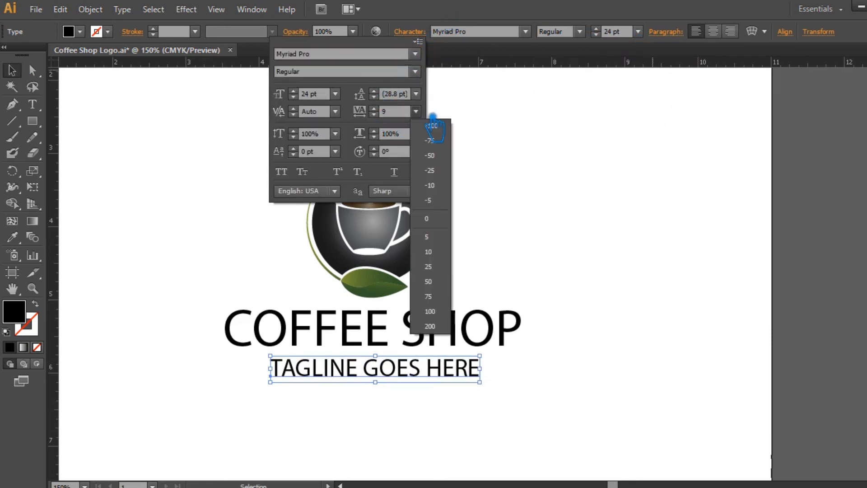
click(450, 339)
Reduce the tagline's font size to 19 pt and move it closer beneath COFFEE SHOP
click(597, 35)
click(596, 35)
click(596, 35)
click(597, 35)
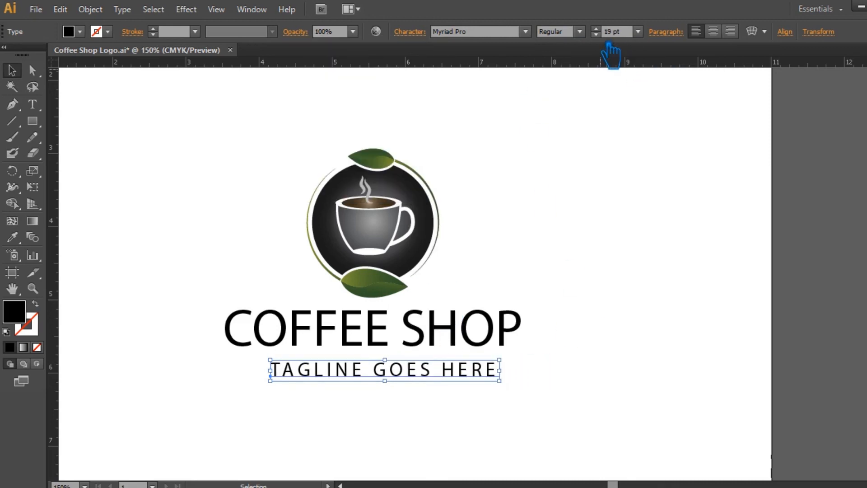
click(596, 35)
click(596, 190)
drag(424, 374, 420, 368)
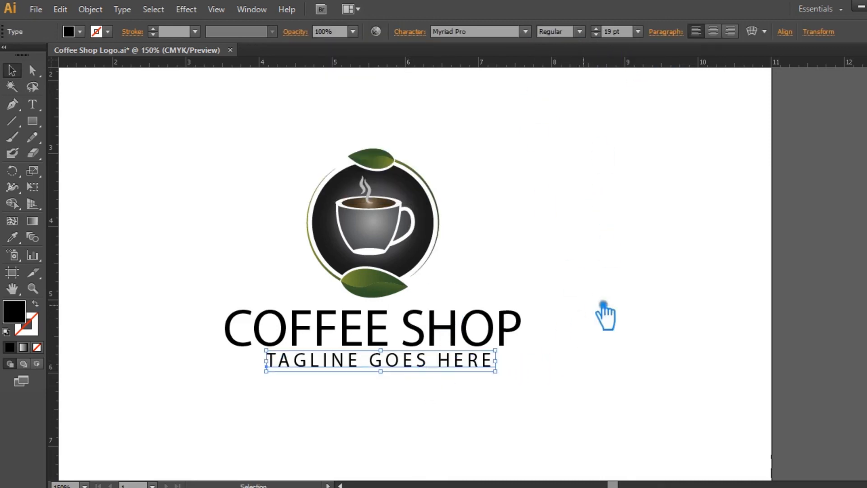
click(638, 286)
click(495, 342)
click(693, 305)
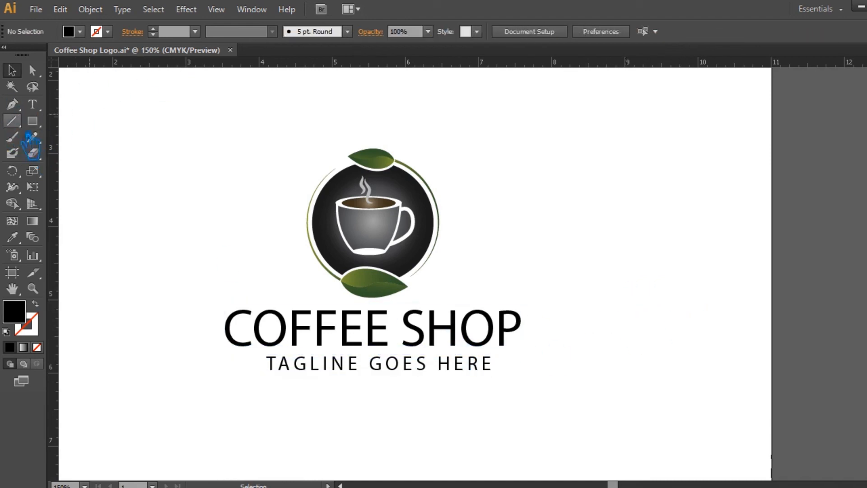
Ungroup the emblem artwork so that its individual pieces can be selected
click(393, 164)
click(550, 170)
click(406, 163)
right_click(406, 163)
click(458, 238)
click(515, 212)
click(395, 172)
click(460, 242)
Examine the gradient stops, end colour and available swatches for the lower leaf's bottom half
click(392, 294)
key(ctrl+F9)
click(738, 275)
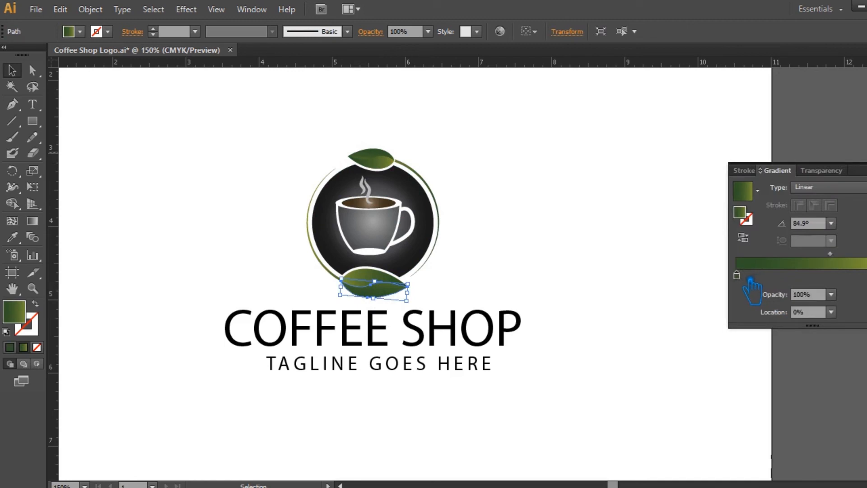
double_click(866, 275)
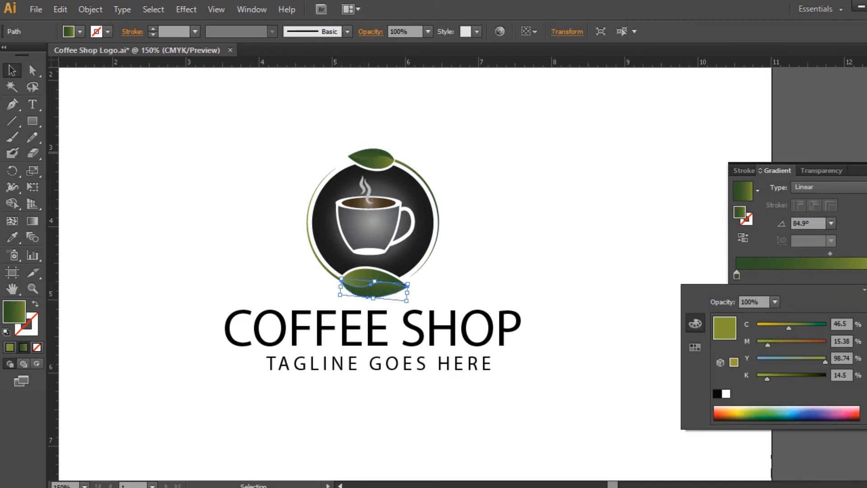
click(696, 347)
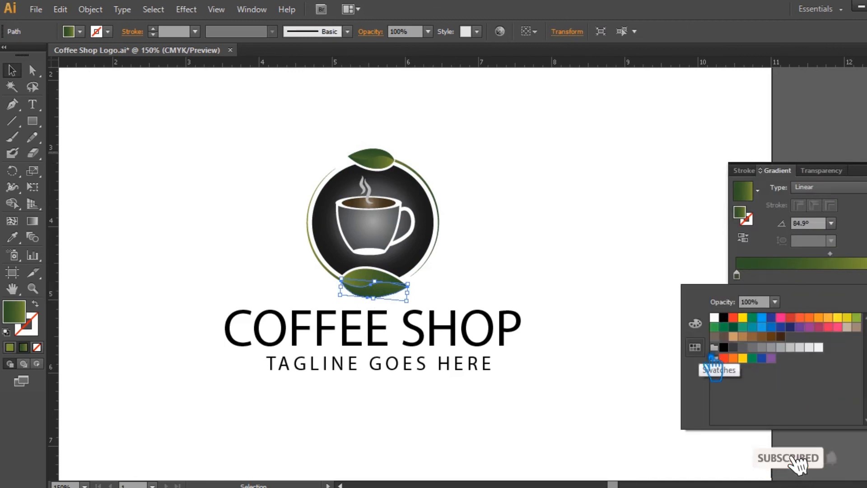
click(708, 334)
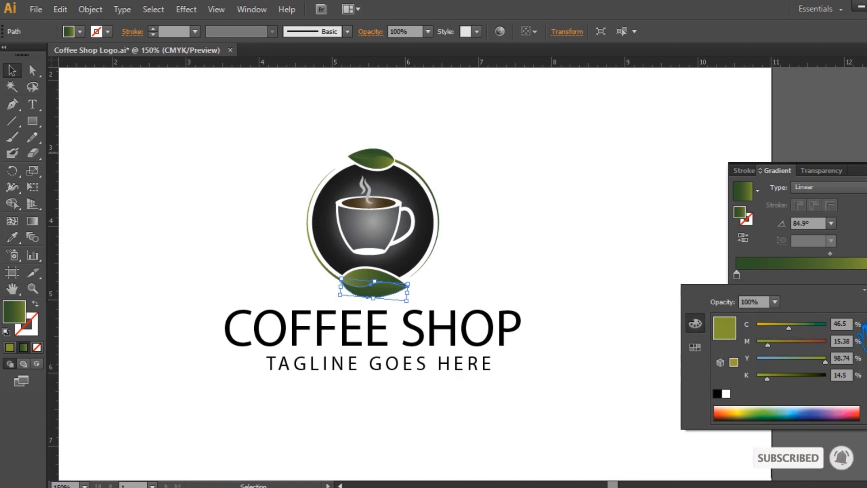
double_click(750, 216)
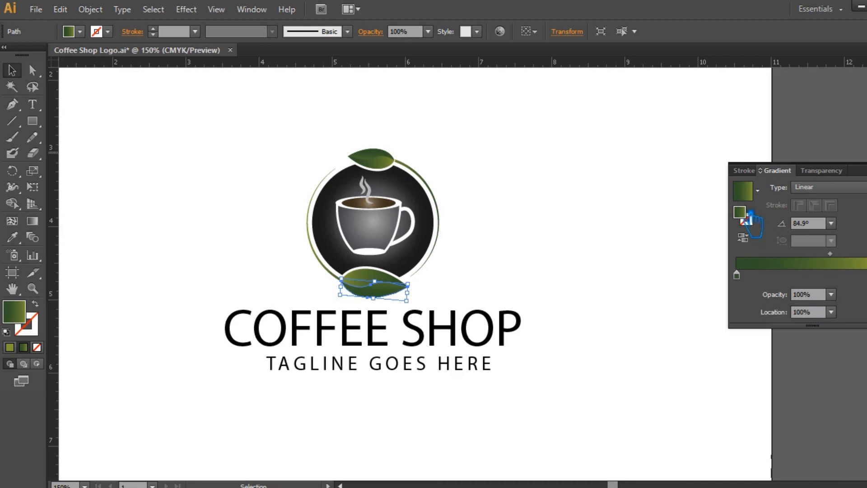
Set the 100% gradient stop of the lower leaf's upper half to lime green B7FF1A
click(370, 286)
click(855, 265)
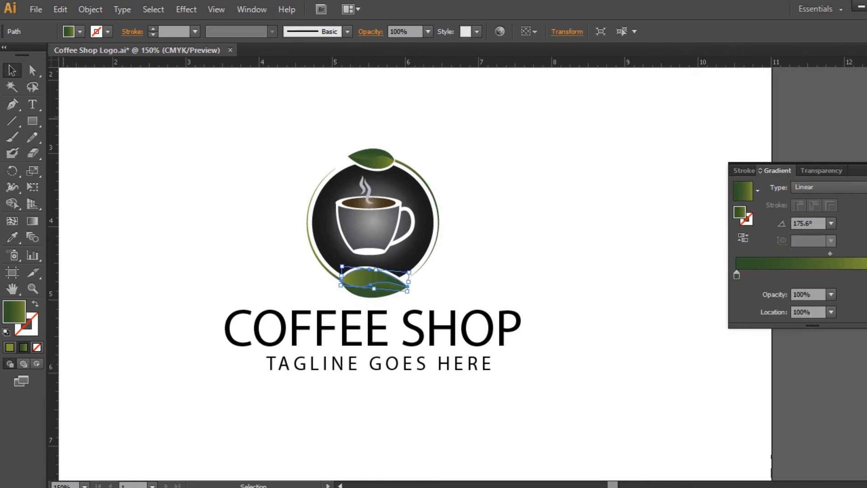
double_click(751, 220)
drag(724, 62, 560, 67)
drag(567, 246, 567, 247)
mouse_move(514, 221)
mouse_down()
mouse_move(491, 152)
mouse_move(491, 110)
mouse_move(485, 131)
mouse_move(464, 112)
mouse_up()
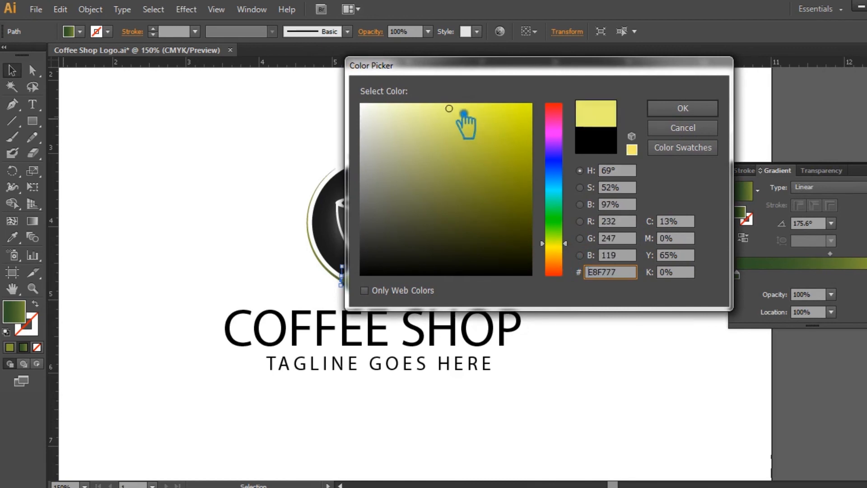
drag(570, 257, 566, 240)
drag(465, 111, 526, 88)
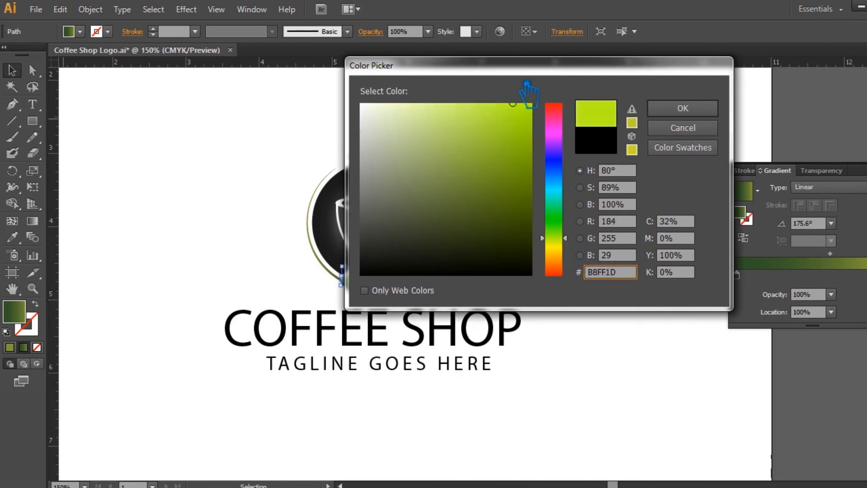
click(683, 109)
Try colouring the word COFFEE with the lime green B7FF1A
key(t)
drag(390, 328, 224, 327)
double_click(36, 316)
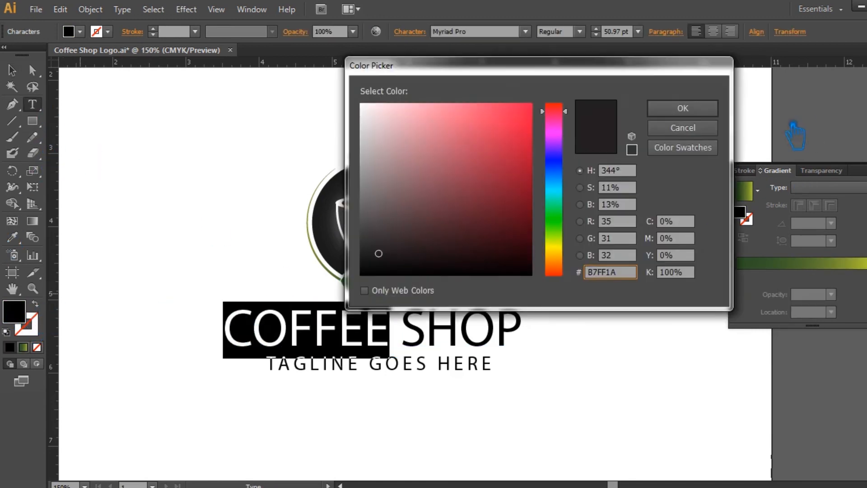
click(683, 108)
click(424, 336)
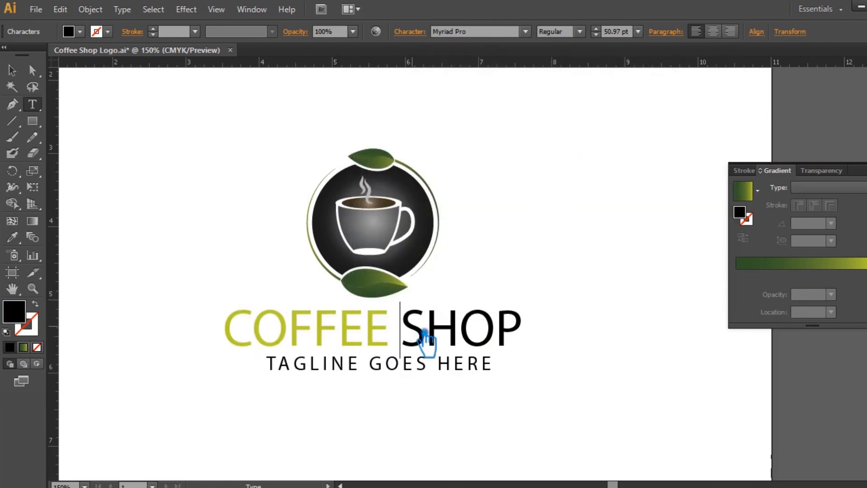
Colour the word SHOP lime green B7FF1A, keeping COFFEE black
drag(413, 336, 548, 337)
double_click(22, 319)
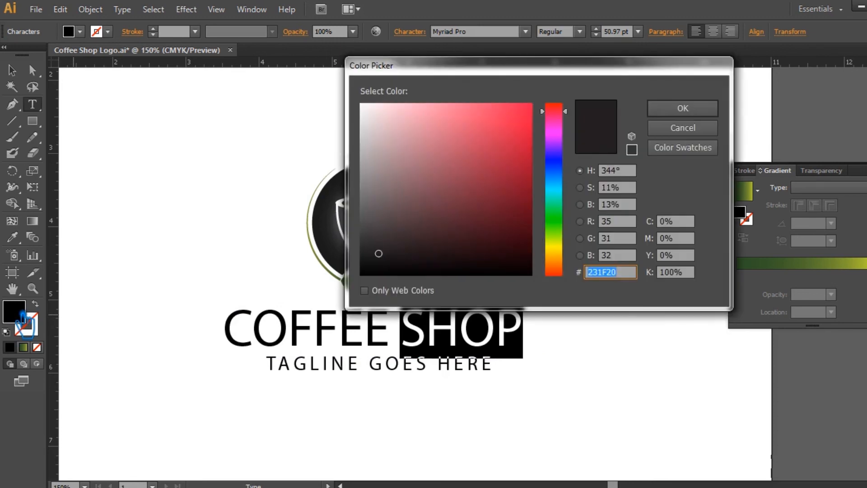
click(683, 108)
click(314, 337)
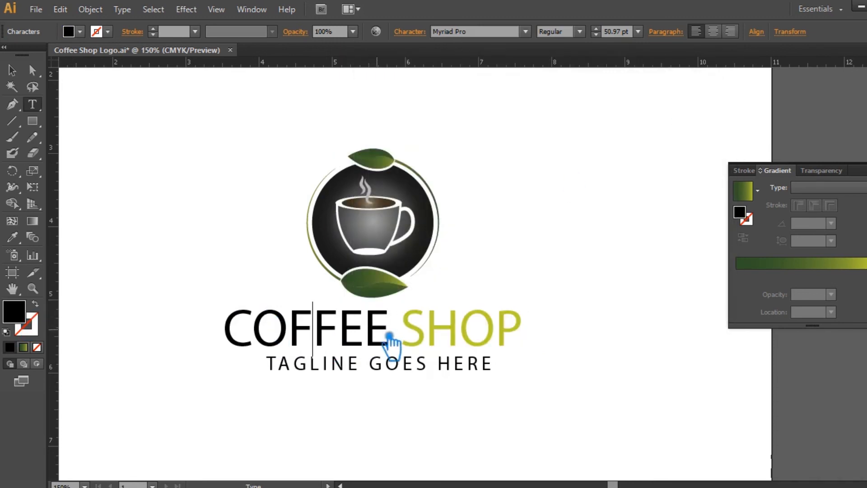
drag(391, 336, 204, 337)
Set the 0% gradient stop of the lower leaf's upper half to dark green 31540D
click(13, 71)
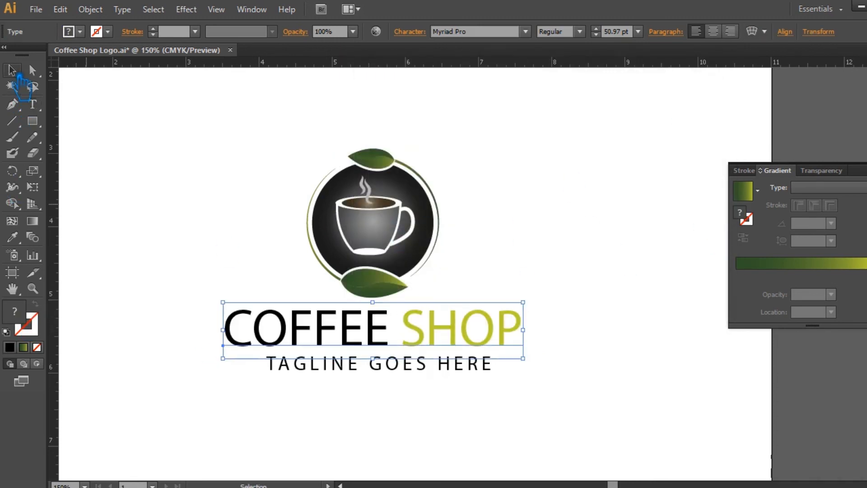
click(380, 169)
click(455, 267)
click(384, 281)
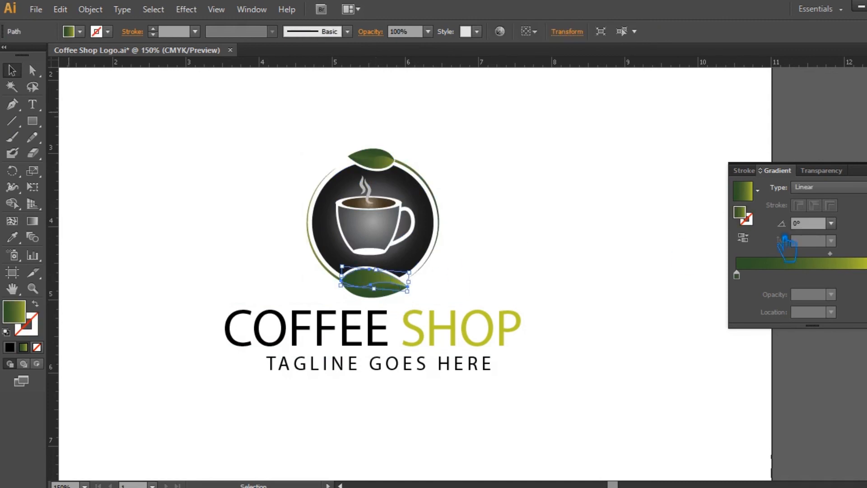
click(737, 274)
double_click(741, 215)
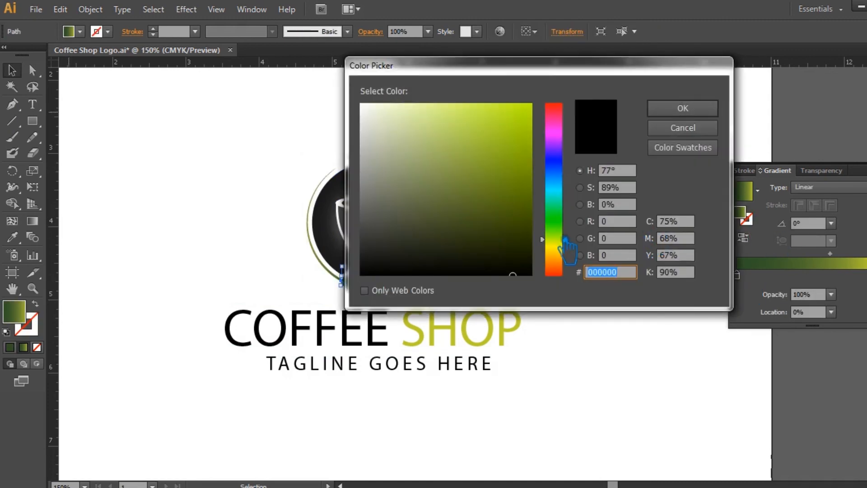
drag(565, 238, 565, 233)
click(507, 218)
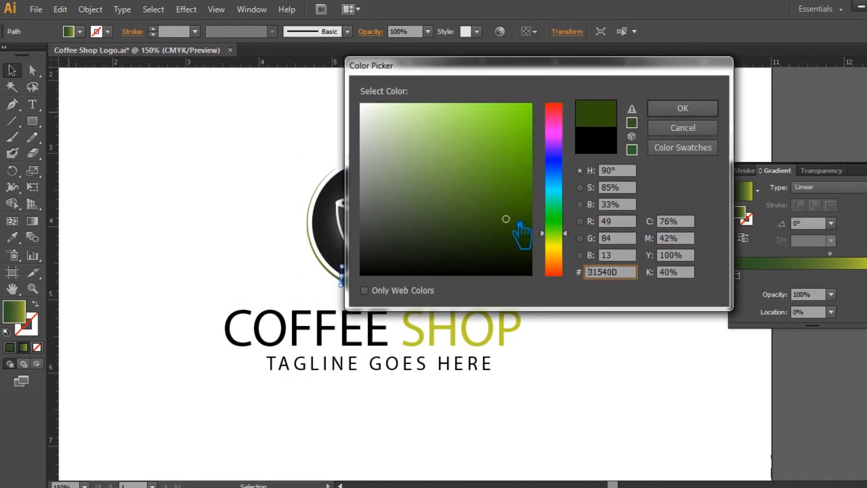
click(698, 105)
Colour the word COFFEE dark green 31540D and deselect the text
key(t)
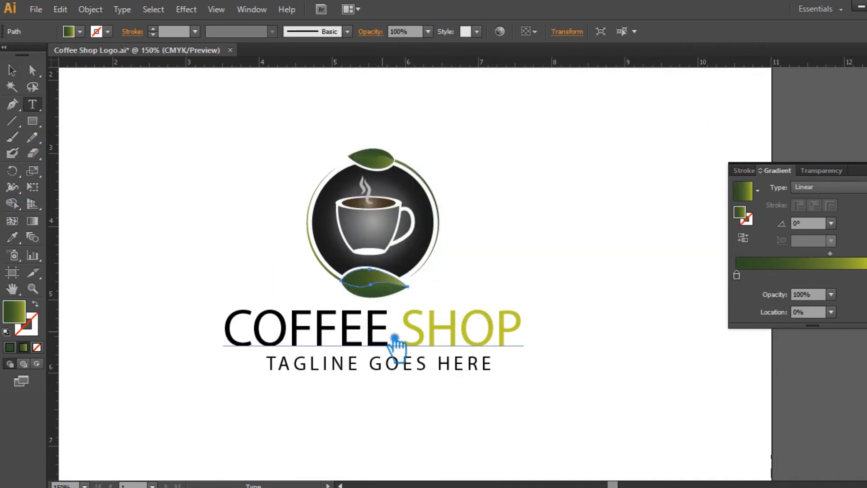
drag(396, 343, 167, 345)
double_click(25, 311)
text(31540D)
click(683, 111)
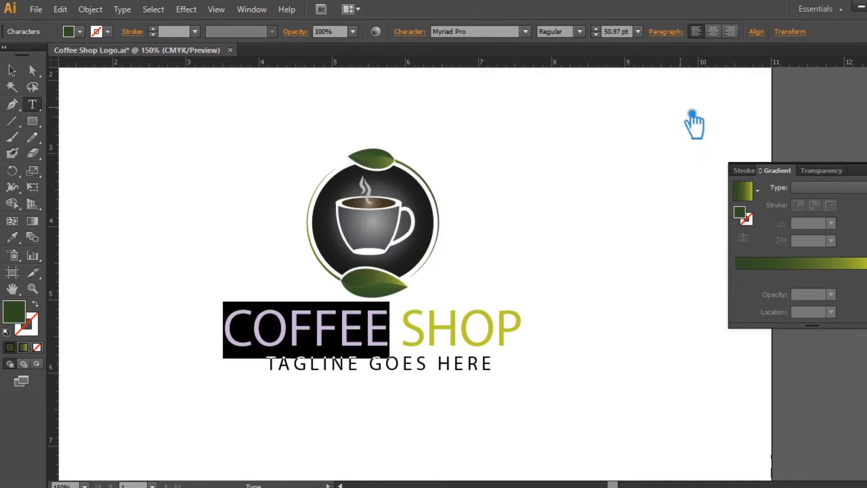
key(Escape)
click(629, 200)
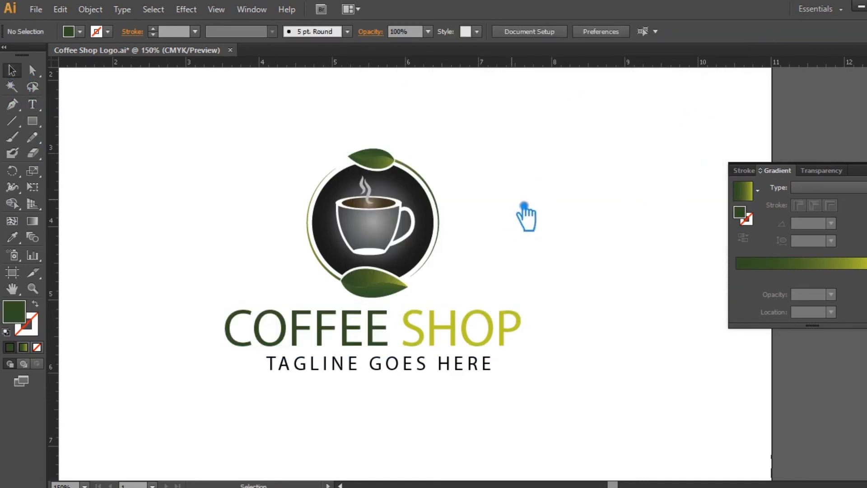
Copy the gradient from the lower leaf's upper half onto its bottom half with the Eyedropper
click(391, 292)
key(i)
click(382, 283)
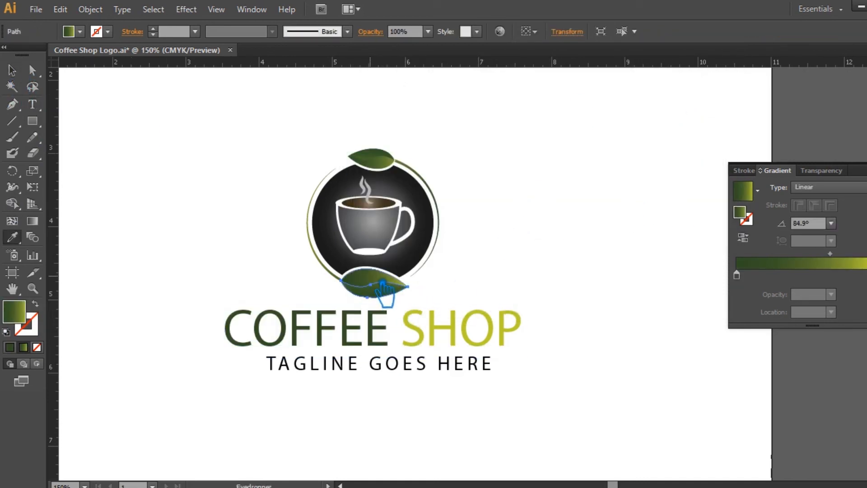
click(581, 159)
Ungroup the top leaf into its separate halves
click(392, 157)
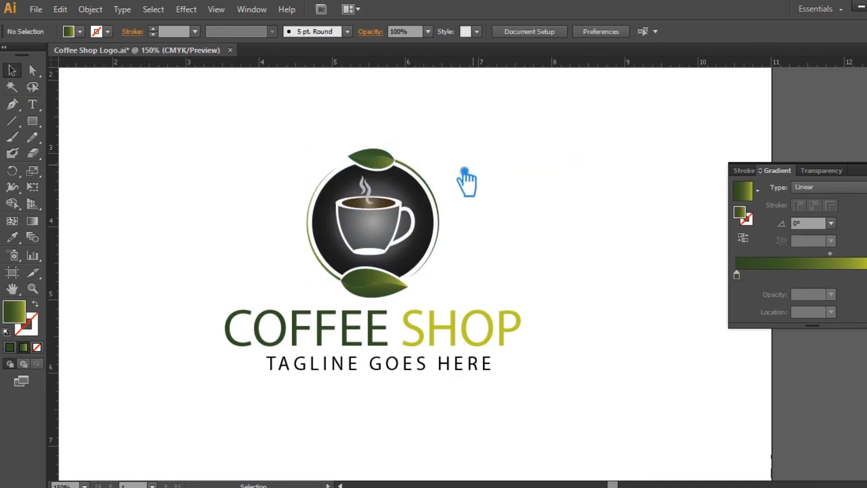
right_click(358, 167)
click(509, 190)
click(397, 158)
right_click(397, 157)
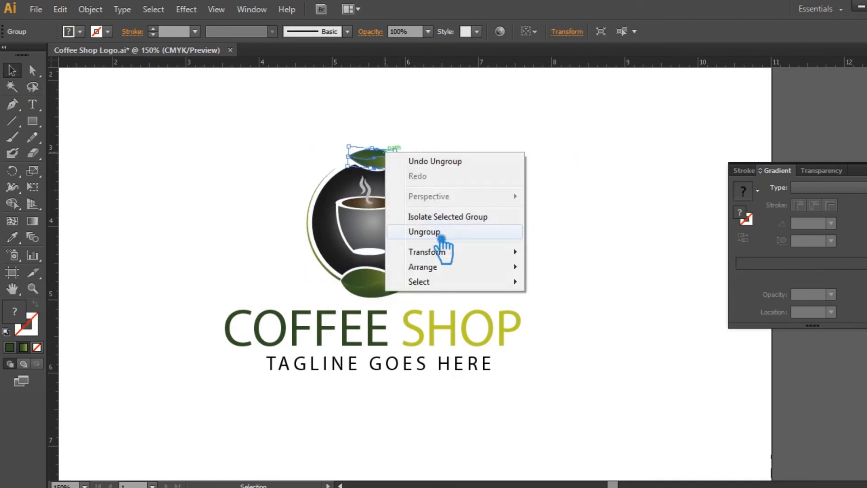
click(434, 229)
Copy the lower leaf's gradient onto the upper half of the top leaf with the Eyedropper, and deselect it
click(382, 152)
click(13, 237)
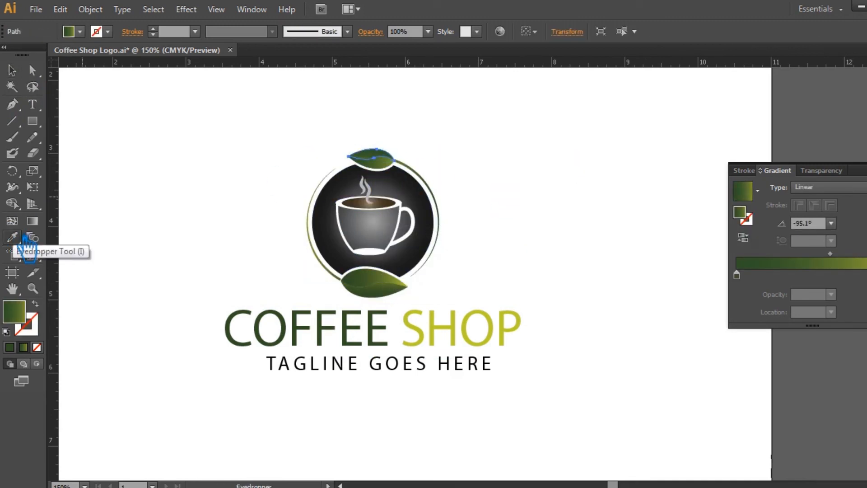
click(382, 290)
click(12, 70)
click(528, 124)
Copy the lower leaf's gradient onto the bottom half of the top leaf with the Eyedropper
click(383, 167)
click(13, 237)
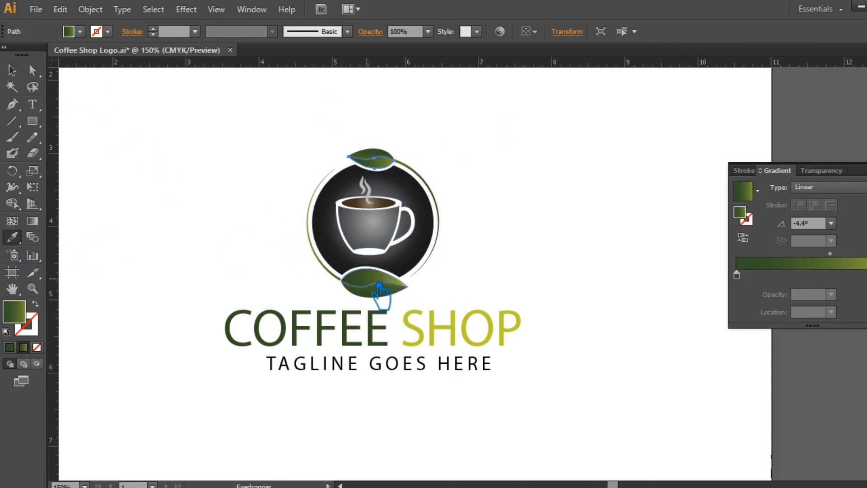
click(387, 298)
click(12, 71)
Group the whole emblem, including the cup, circle, arcs and both leaves, and deselect it
click(145, 124)
drag(169, 104, 487, 284)
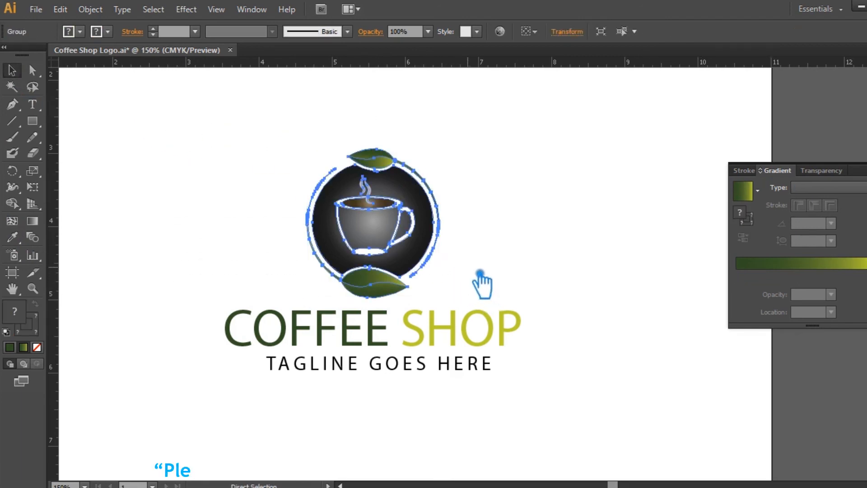
click(498, 272)
Reduce the font size of the COFFEE SHOP text to 45 pt
click(442, 343)
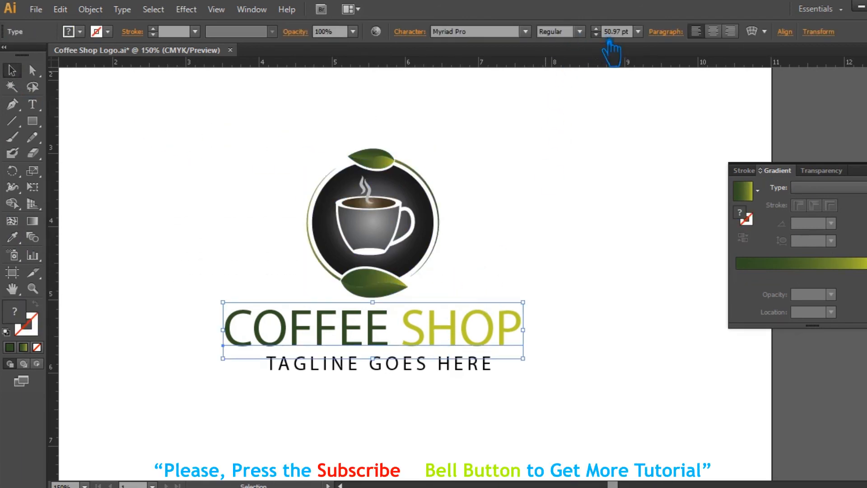
click(597, 35)
click(596, 35)
click(596, 34)
click(596, 35)
click(597, 35)
click(597, 35)
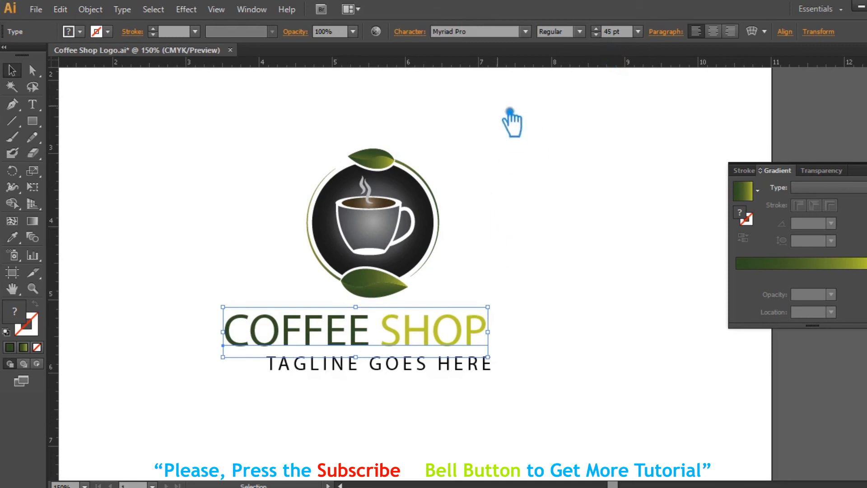
Widen the letter spacing of the COFFEE SHOP text and deselect it
click(424, 36)
click(432, 119)
click(450, 329)
click(523, 270)
Set the tagline's font size to 17 pt and shift it slightly right beneath COFFEE SHOP
click(454, 357)
click(597, 35)
click(596, 35)
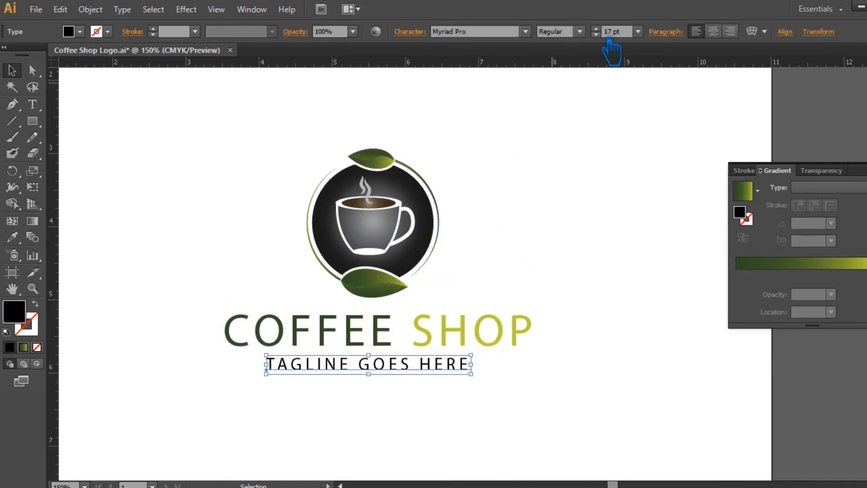
drag(423, 374, 429, 374)
click(567, 349)
Align the emblem, COFFEE SHOP text and tagline on their horizontal centres, and deselect everything
drag(550, 428, 217, 123)
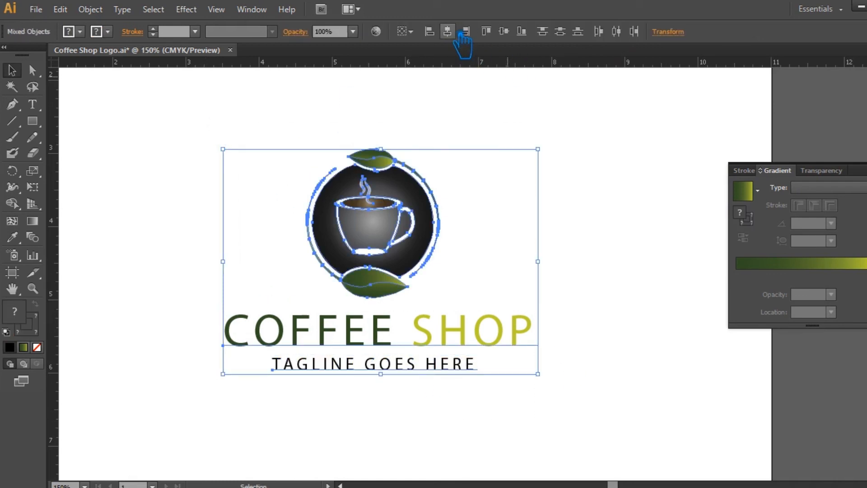
click(461, 33)
click(686, 176)
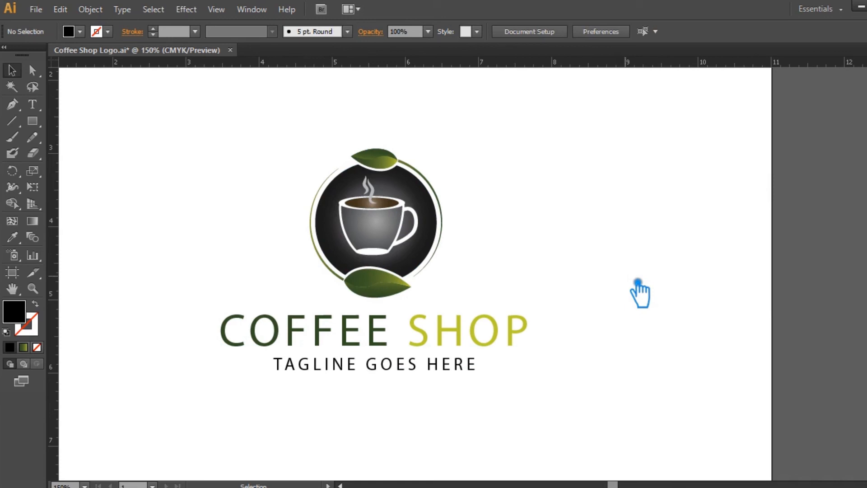